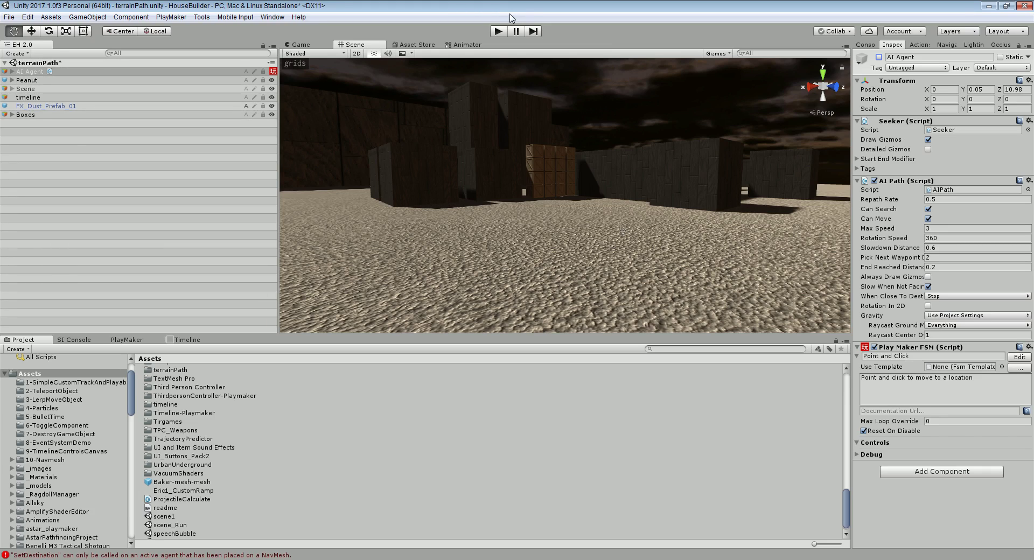
# Run and stop the scene twice to preview it
pyautogui.click(500, 31)
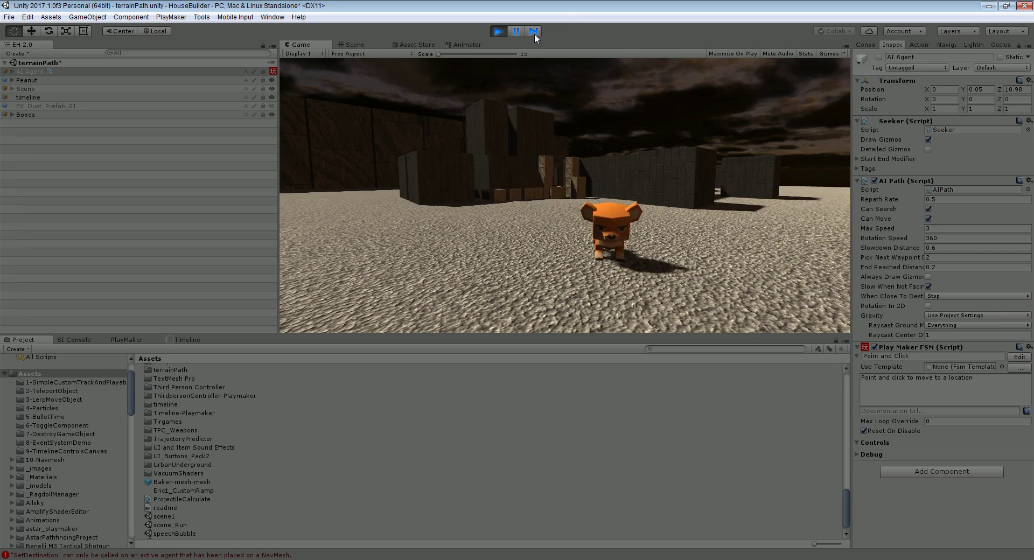
pyautogui.click(501, 32)
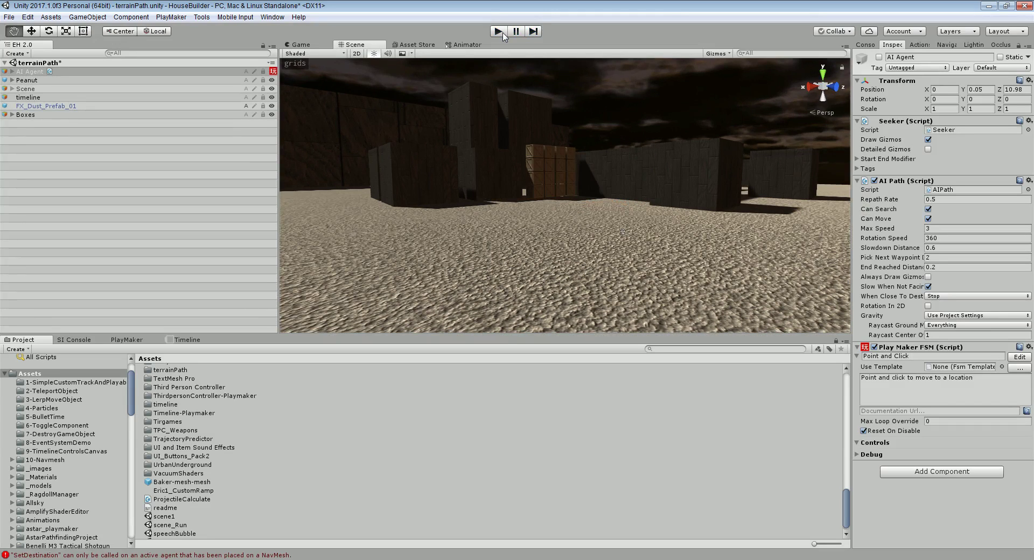
pyautogui.click(499, 32)
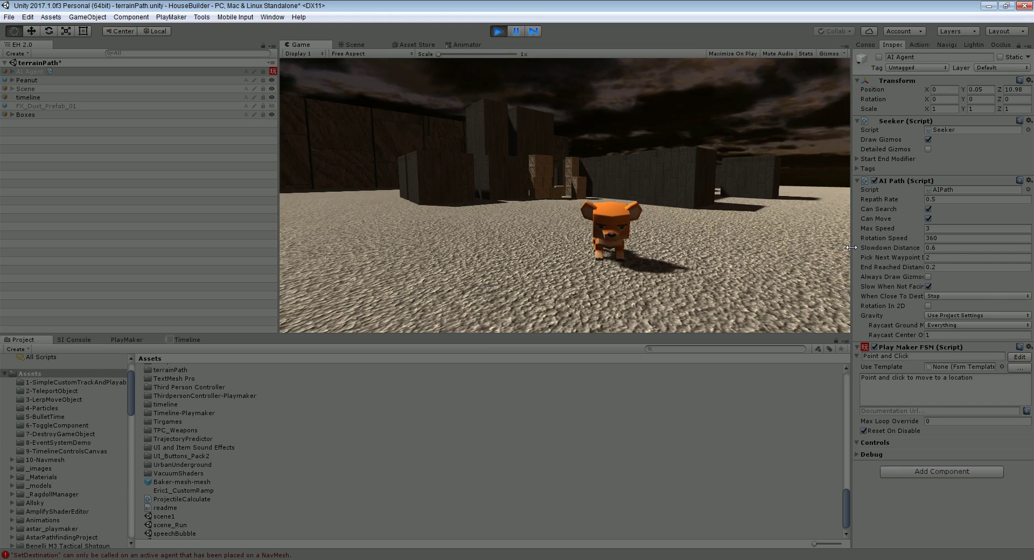
pyautogui.click(499, 31)
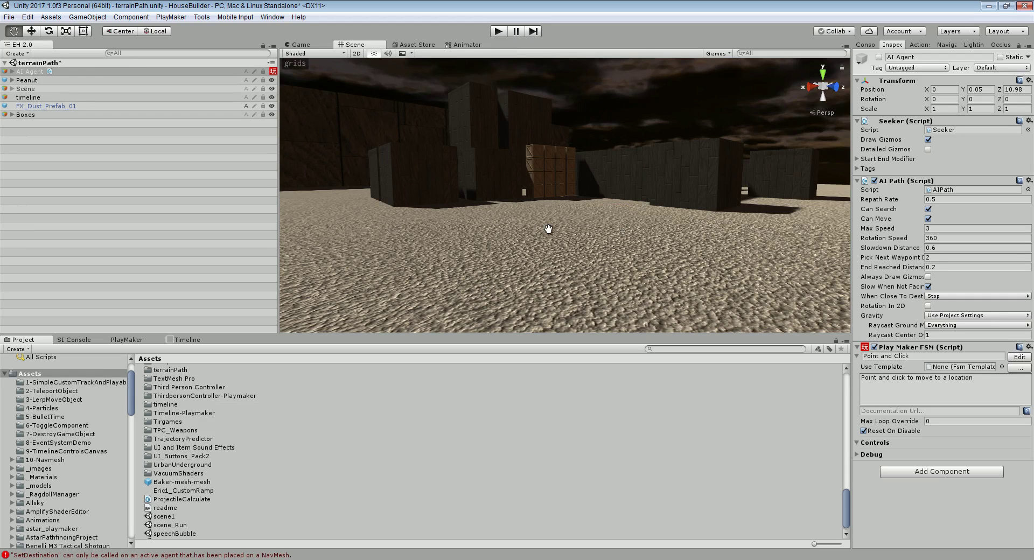
# Frame Peanut in the Scene view and turn the view toward the crate stack
pyautogui.click(32, 82)
pyautogui.press('f')
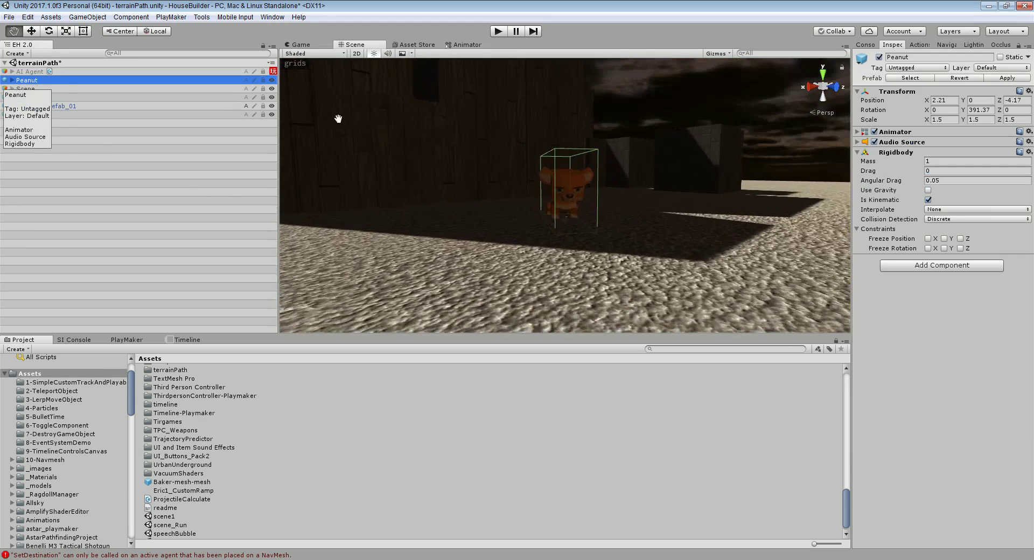
pyautogui.moveTo(583, 215); pyautogui.dragTo(647, 269, button='right')
pyautogui.press('f')
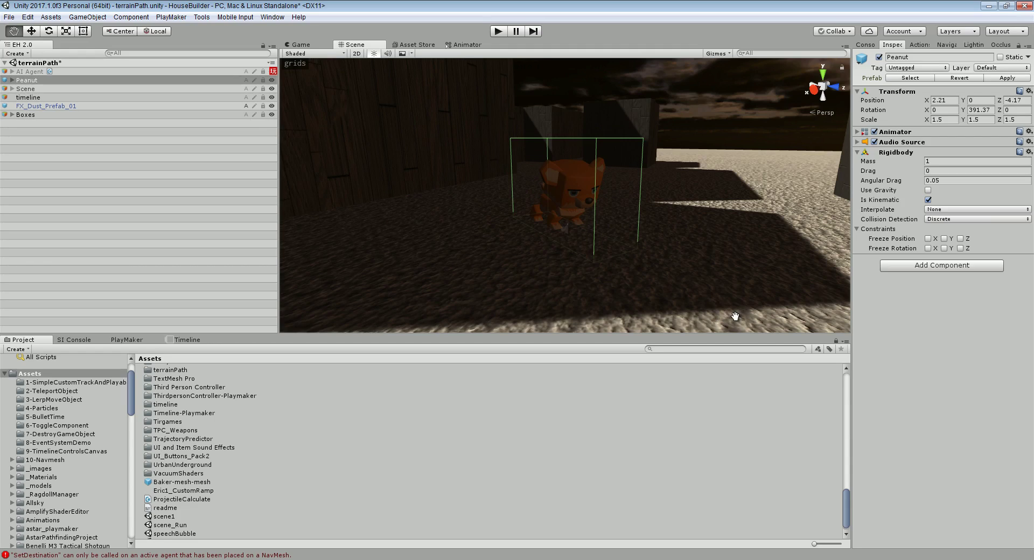
pyautogui.moveTo(624, 250); pyautogui.dragTo(599, 192, button='right')
pyautogui.scroll(-10, 538, 253)
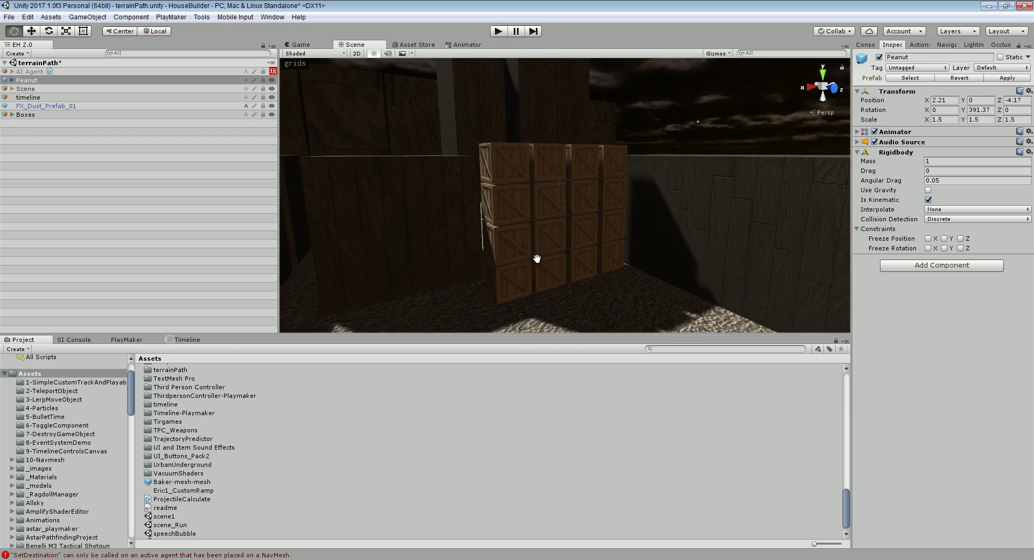
# Select FX_Dust_Prefab_01, fly toward the crates, and play then stop the scene to watch the dust
pyautogui.click(49, 106)
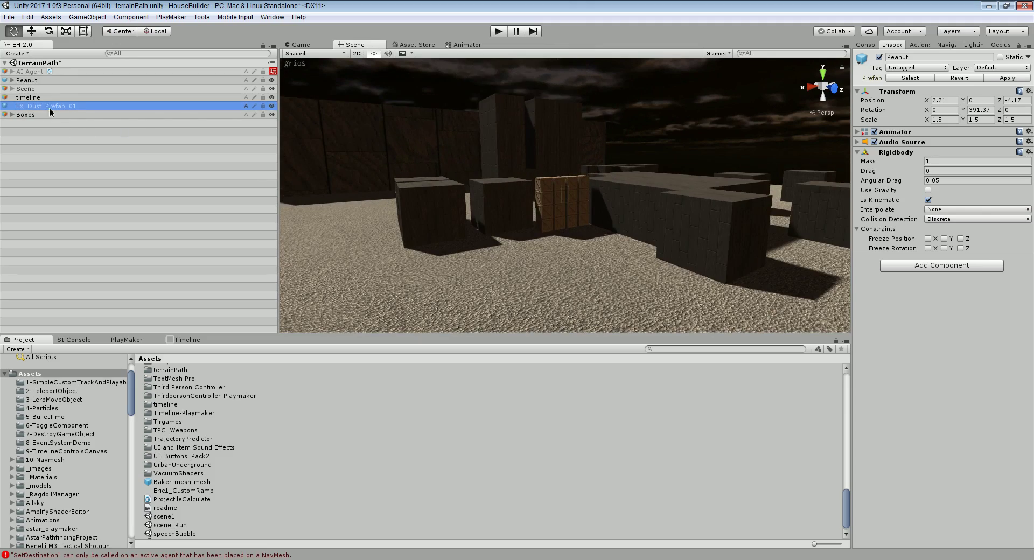
pyautogui.moveTo(703, 226); pyautogui.dragTo(646, 249, button='right')
pyautogui.press('w')
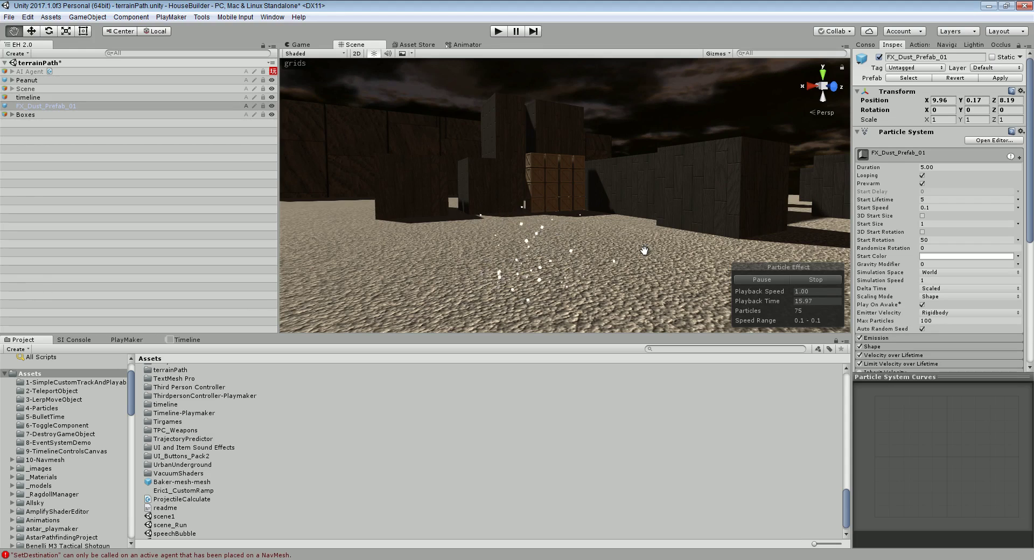
pyautogui.click(498, 31)
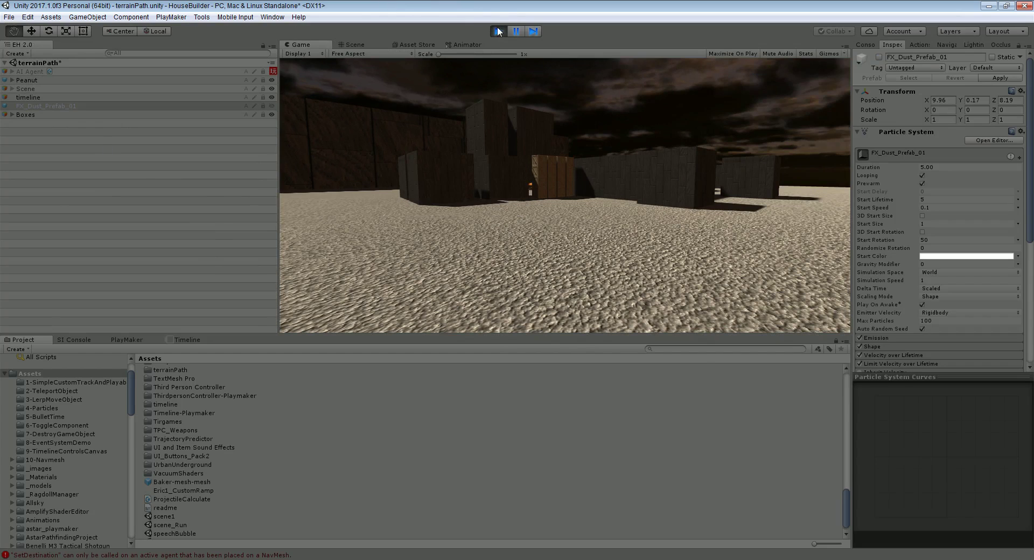
pyautogui.click(498, 31)
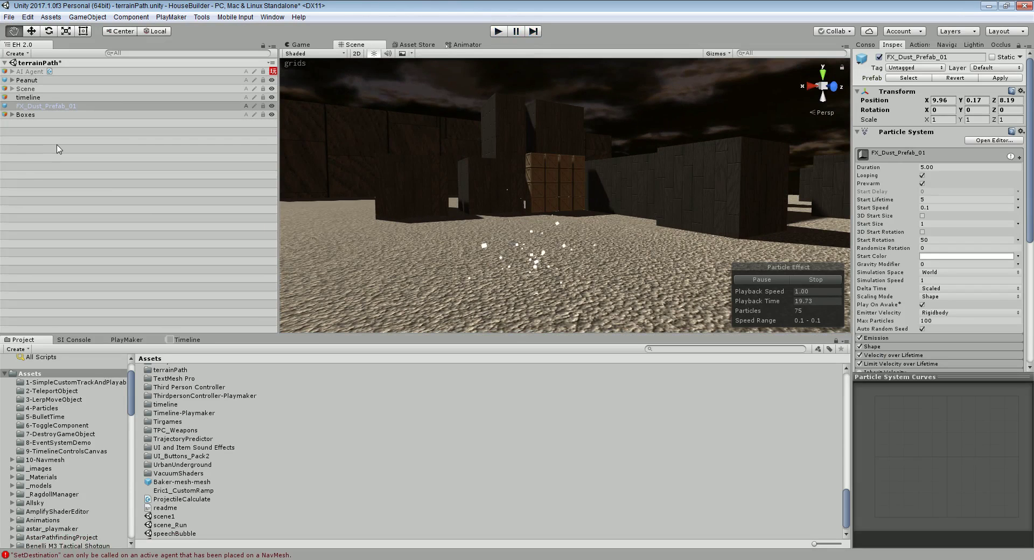
# Create a new empty GameObject in the Hierarchy and name it Old
pyautogui.click(37, 140)
pyautogui.rightClick(36, 141)
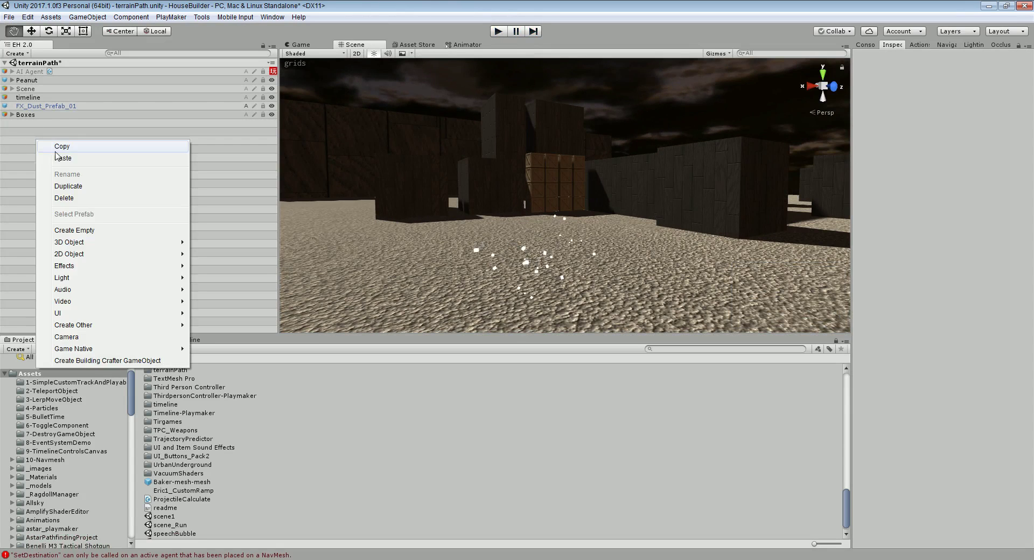
pyautogui.click(74, 230)
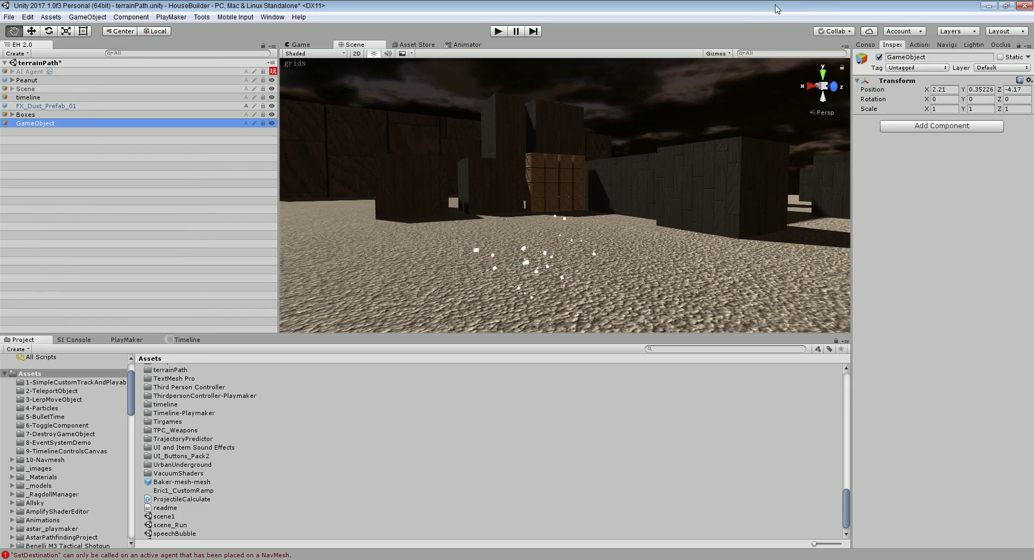
pyautogui.click(929, 58)
pyautogui.write('Old')
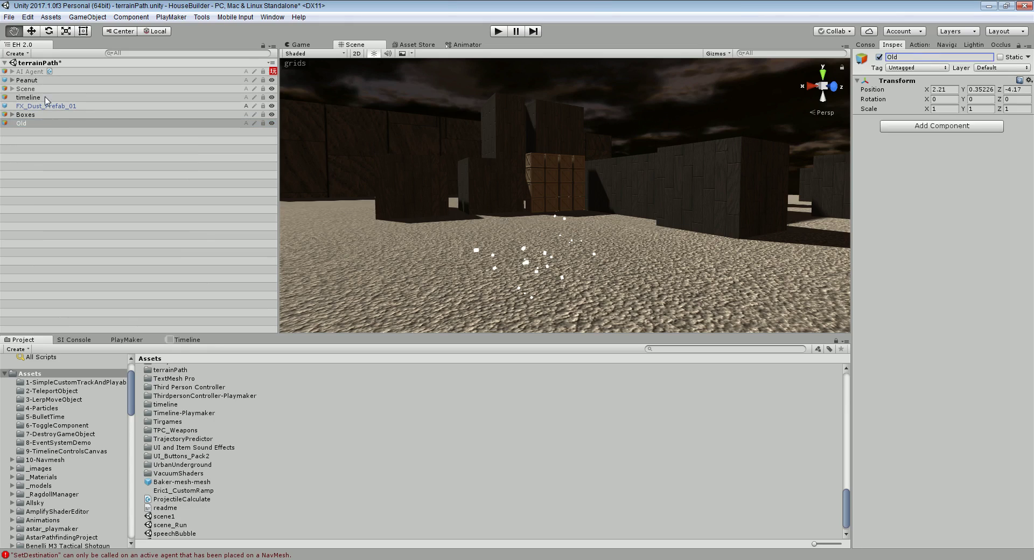
# Multi-select timeline, FX_Dust_Prefab_01 and Peanut and try dragging them into Old
pyautogui.click(32, 114)
pyautogui.click(34, 107)
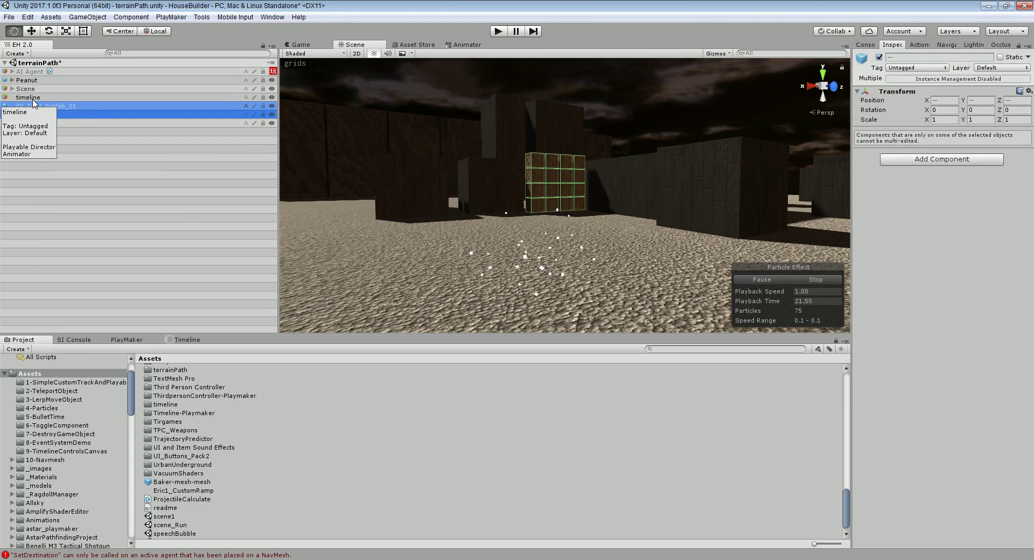
pyautogui.click(33, 99)
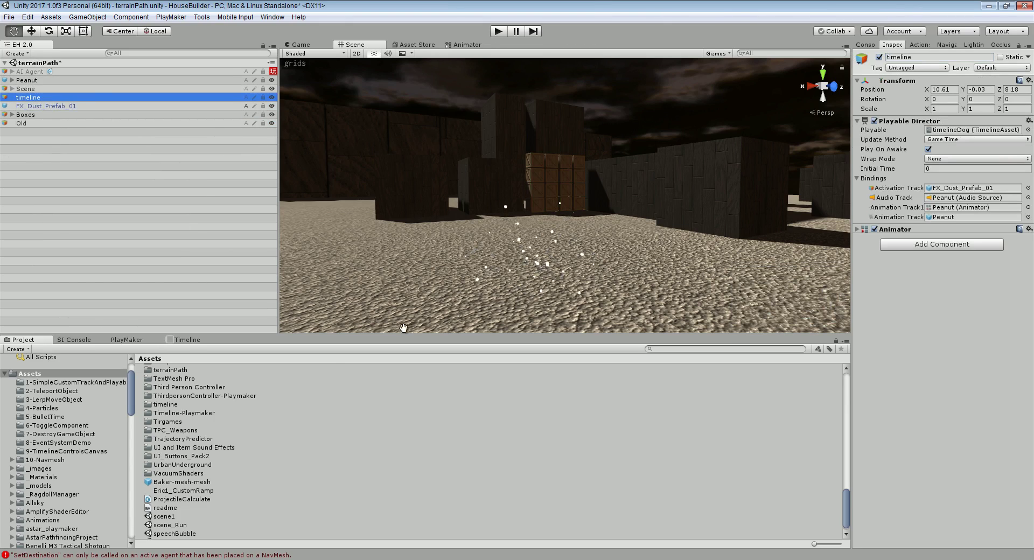
pyautogui.click(31, 124)
pyautogui.keyDown('ctrl'); pyautogui.click(40, 106); pyautogui.keyUp('ctrl')
pyautogui.keyDown('ctrl'); pyautogui.click(33, 97); pyautogui.keyUp('ctrl')
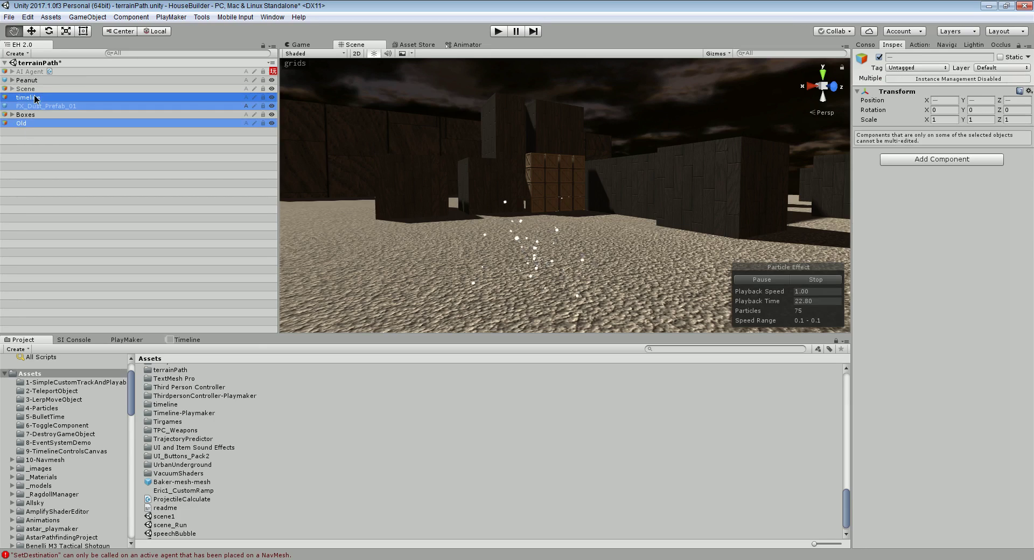
pyautogui.keyDown('ctrl'); pyautogui.click(38, 80); pyautogui.keyUp('ctrl')
pyautogui.moveTo(37, 79)
pyautogui.mouseDown()
pyautogui.moveTo(37, 102)
pyautogui.moveTo(42, 96)
pyautogui.mouseUp()
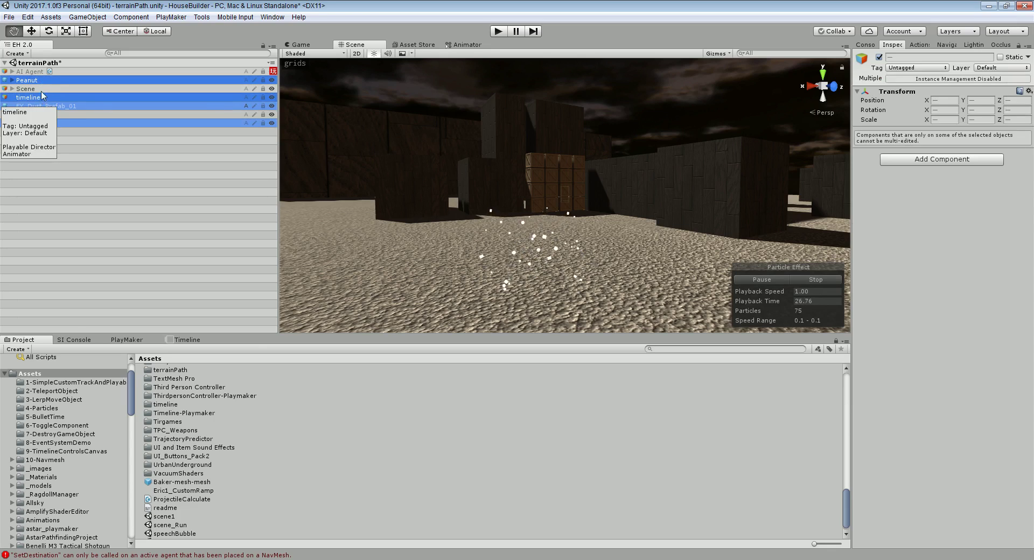
# Select Peanut, timeline, FX_Dust_Prefab_01 and Boxes and parent them under Old
pyautogui.click(40, 83)
pyautogui.keyDown('ctrl'); pyautogui.click(32, 97); pyautogui.keyUp('ctrl')
pyautogui.keyDown('ctrl'); pyautogui.click(33, 106); pyautogui.keyUp('ctrl')
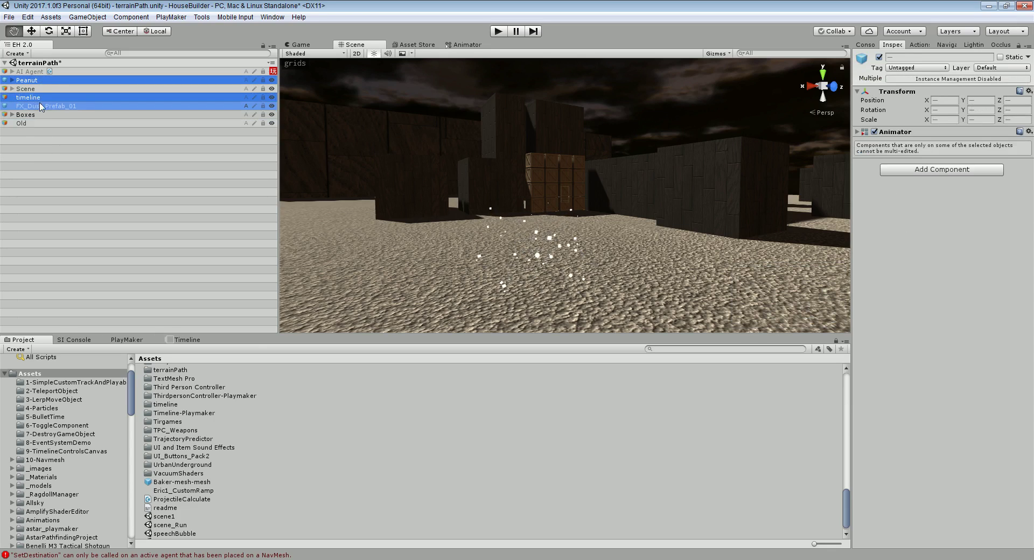
pyautogui.keyDown('ctrl'); pyautogui.click(30, 115); pyautogui.keyUp('ctrl')
pyautogui.press('f')
pyautogui.moveTo(31, 115); pyautogui.dragTo(25, 123)
# Collapse Old and deactivate it along with everything inside it
pyautogui.click(22, 89)
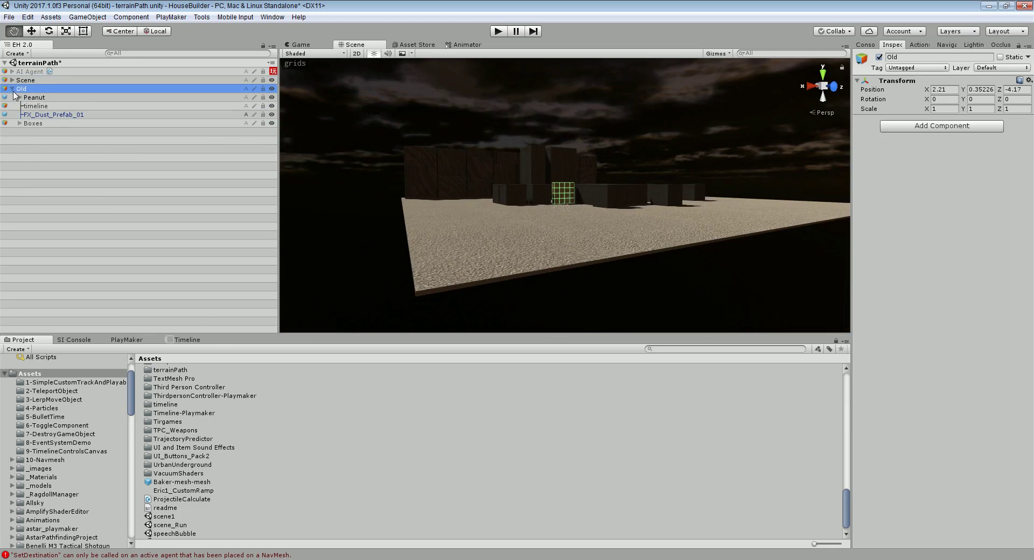
pyautogui.click(12, 88)
pyautogui.click(878, 57)
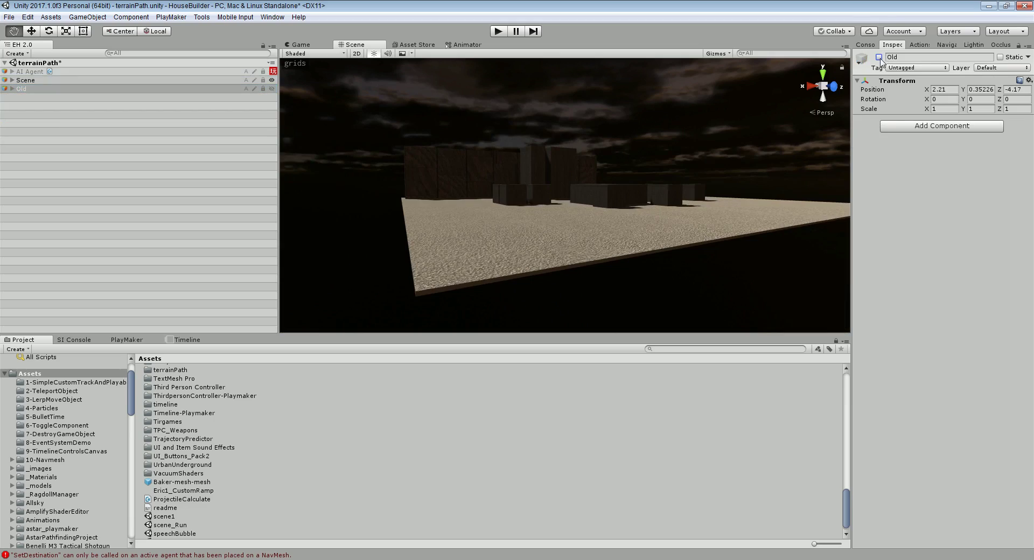
pyautogui.scroll(5, 660, 226)
pyautogui.scroll(10, 592, 258)
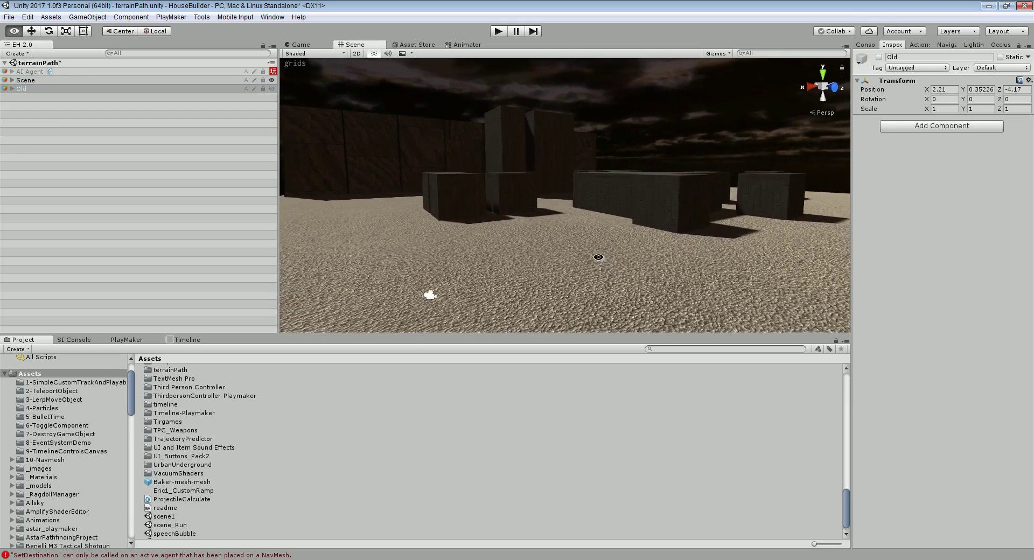
pyautogui.scroll(4, 597, 255)
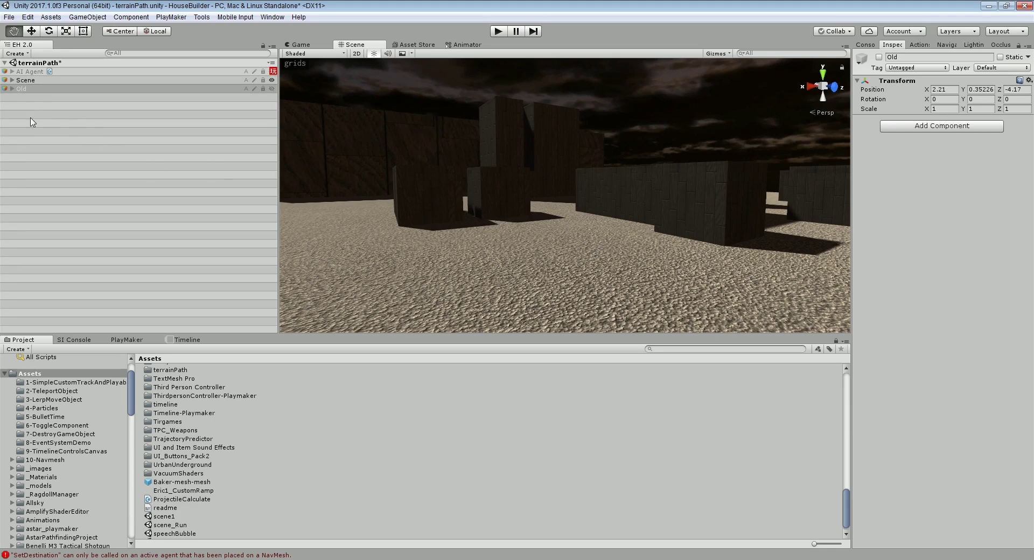
# Move Peanut out of Old to the Hierarchy root and fly the view close to it
pyautogui.click(12, 89)
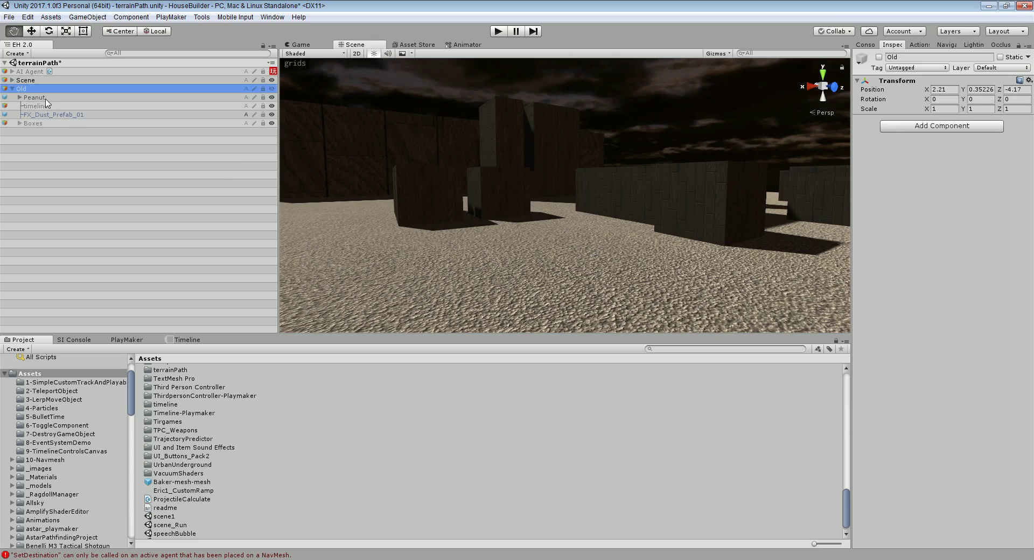
pyautogui.click(34, 98)
pyautogui.moveTo(35, 98); pyautogui.dragTo(21, 79)
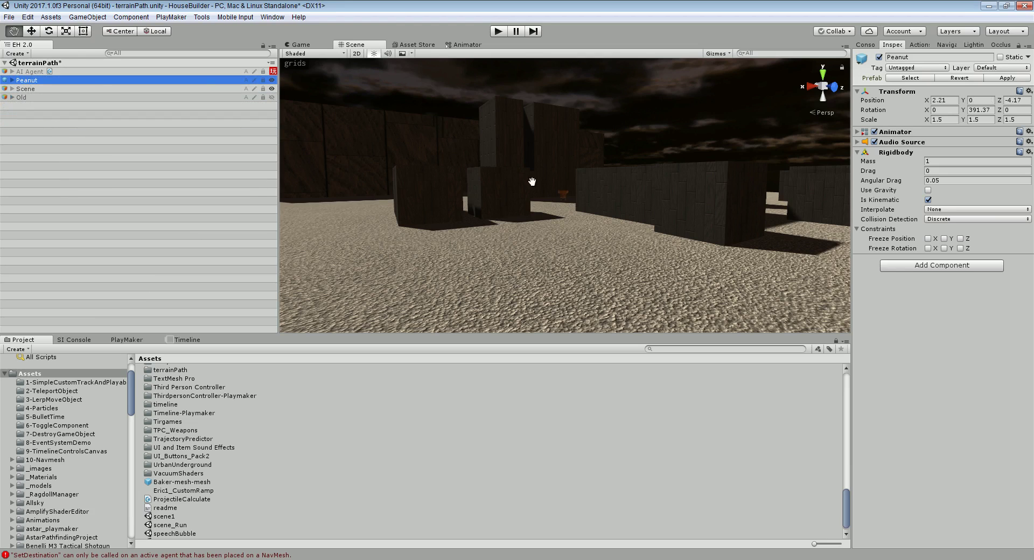
pyautogui.scroll(5, 579, 221)
pyautogui.moveTo(579, 225); pyautogui.dragTo(606, 250, button='right')
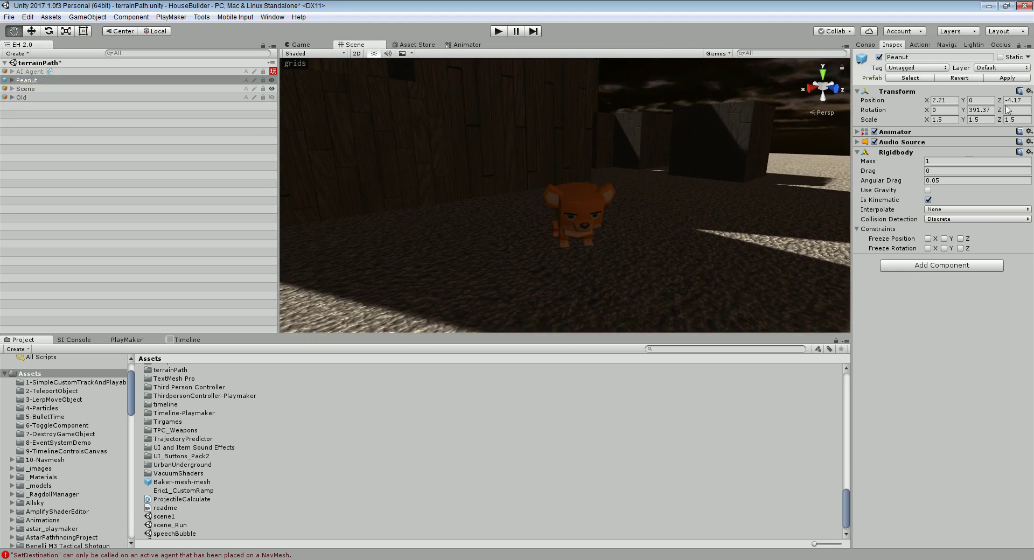
# Review Peanut's Animator and Audio Source settings in the Inspector
pyautogui.click(857, 132)
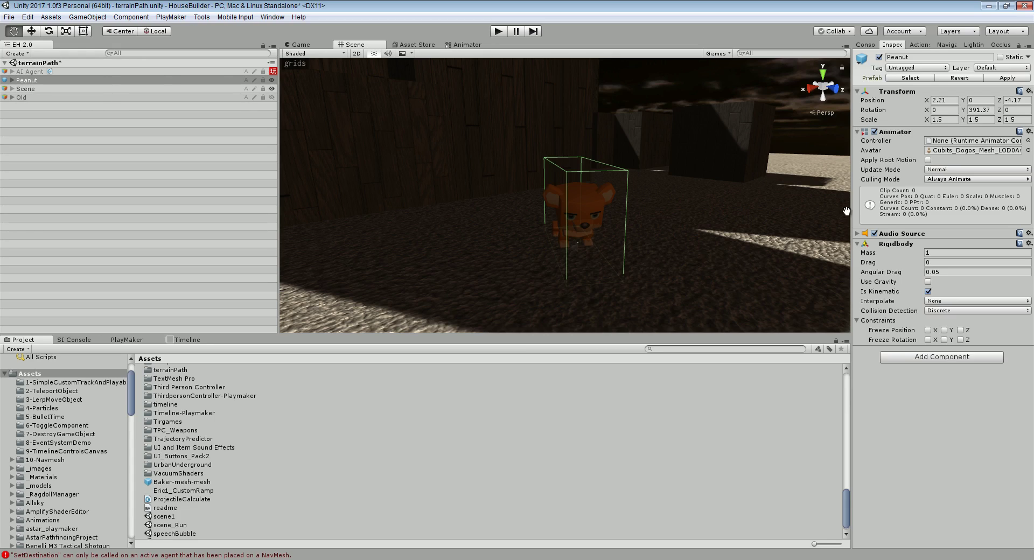
pyautogui.click(857, 233)
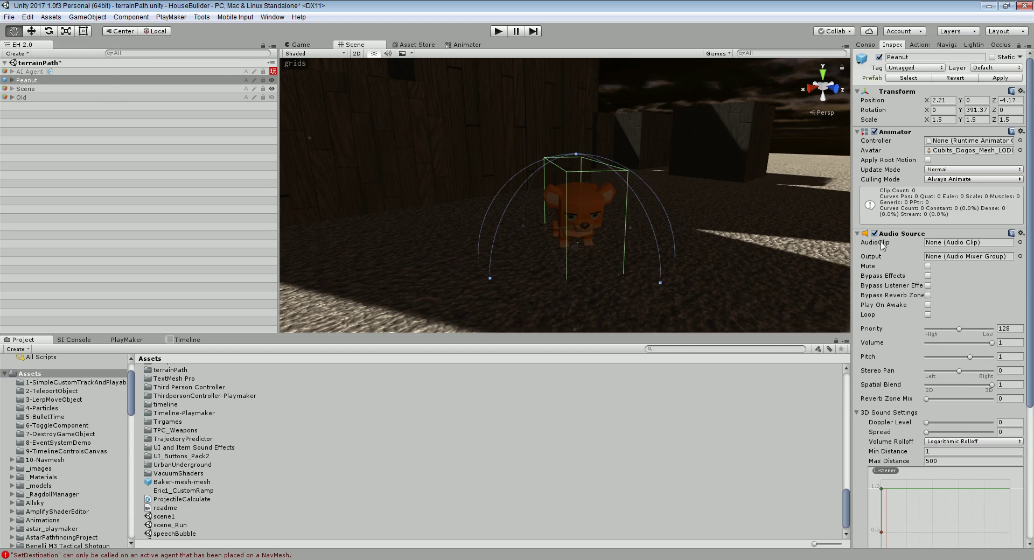
pyautogui.click(857, 233)
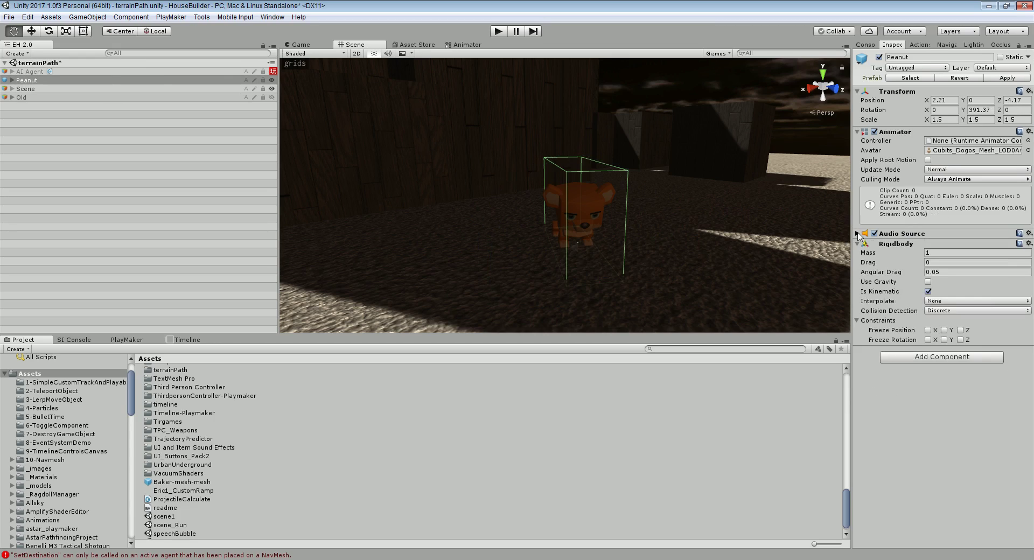
pyautogui.click(857, 234)
pyautogui.click(857, 233)
# Check Peanut's child dog mesh, frame Peanut in the view, and start Play mode
pyautogui.click(12, 79)
pyautogui.click(47, 89)
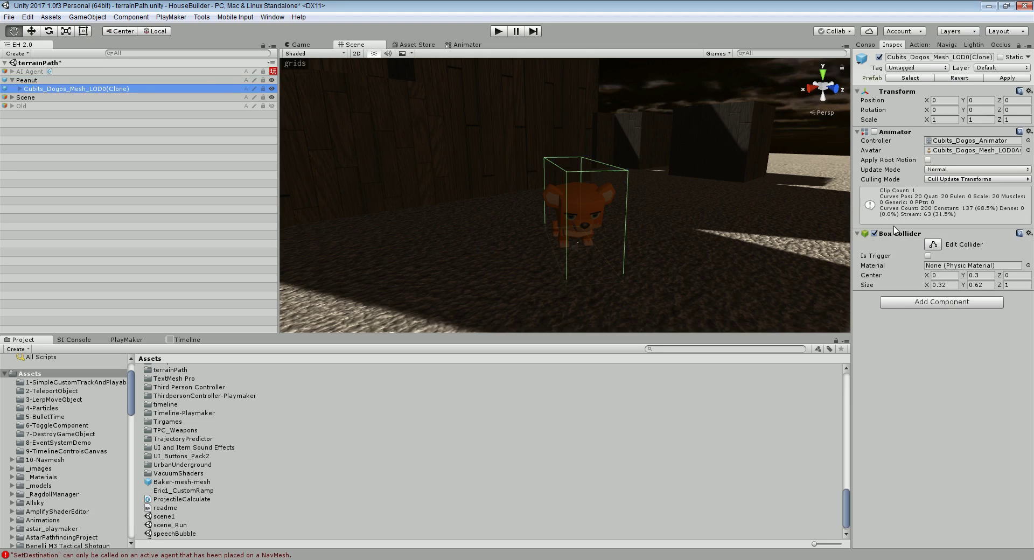
pyautogui.click(40, 80)
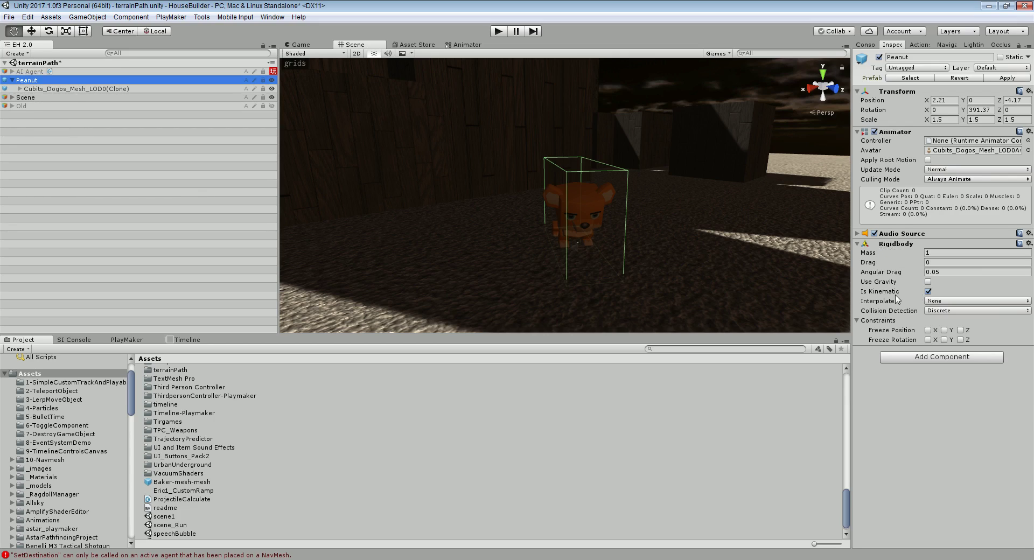
pyautogui.keyDown('alt'); pyautogui.moveTo(526, 259); pyautogui.dragTo(606, 237); pyautogui.keyUp('alt')
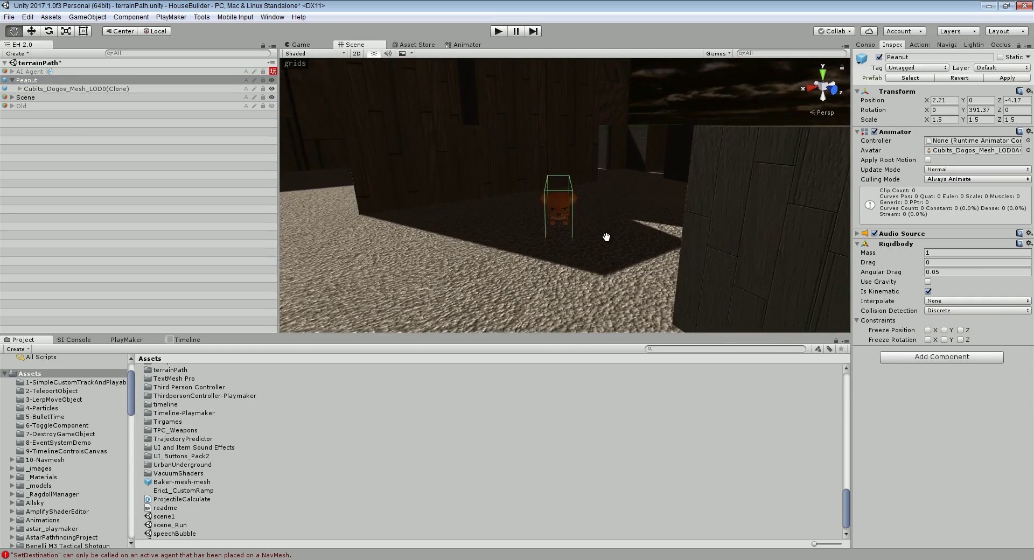
pyautogui.scroll(-8, 605, 237)
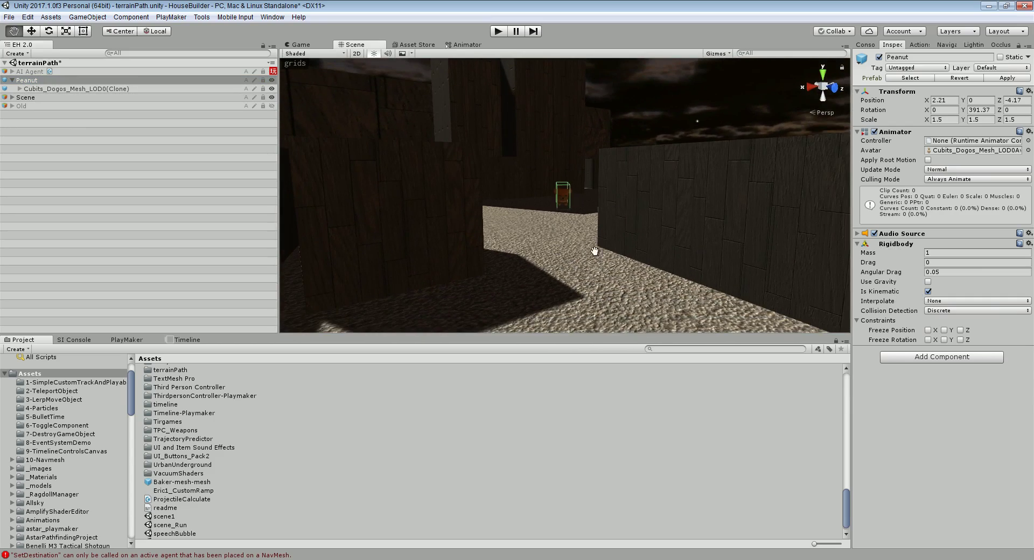
pyautogui.press('f')
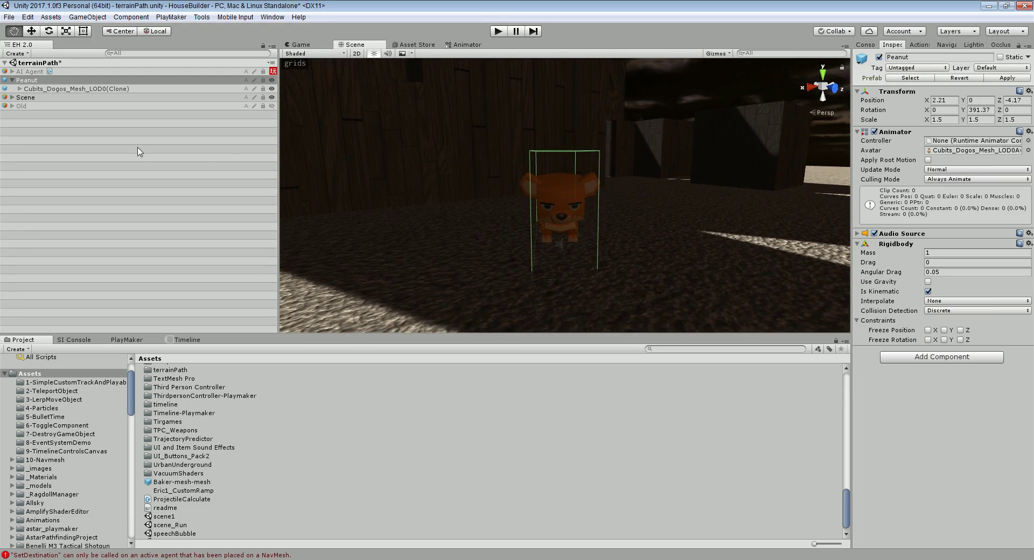
pyautogui.click(50, 89)
pyautogui.click(47, 81)
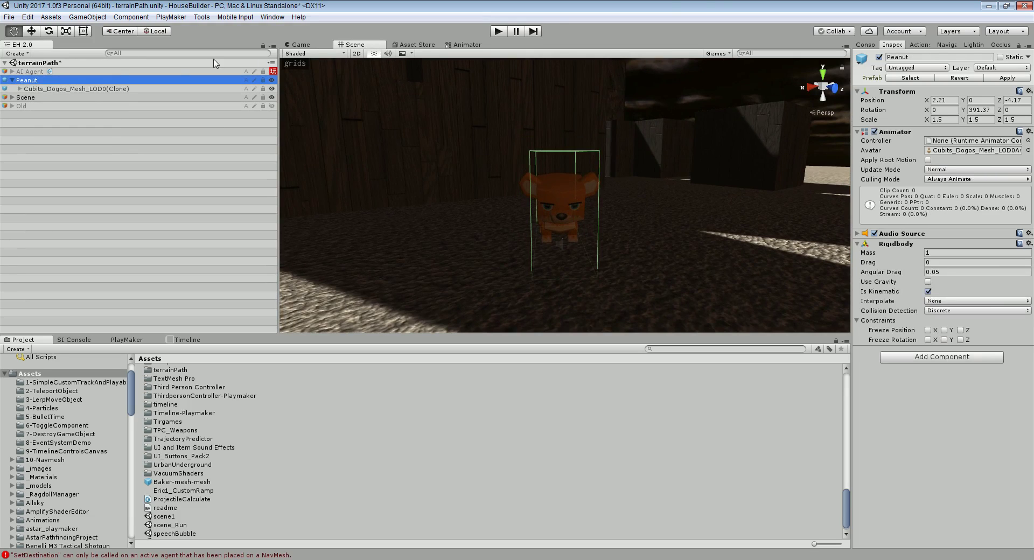
pyautogui.click(500, 33)
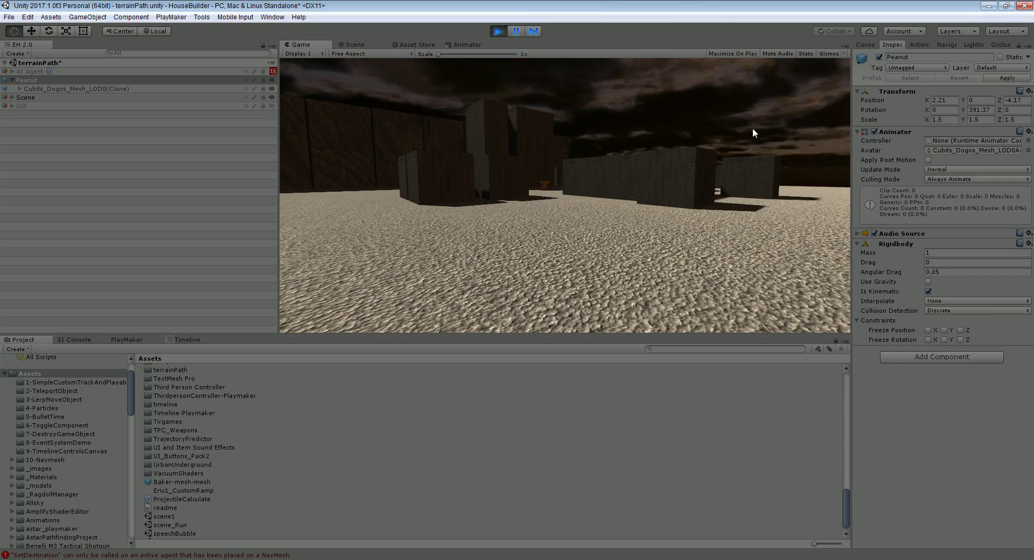
# Look around the Scene view during the run, then stop Play mode
pyautogui.click(358, 45)
pyautogui.moveTo(544, 166); pyautogui.dragTo(610, 195, button='right')
pyautogui.click(503, 29)
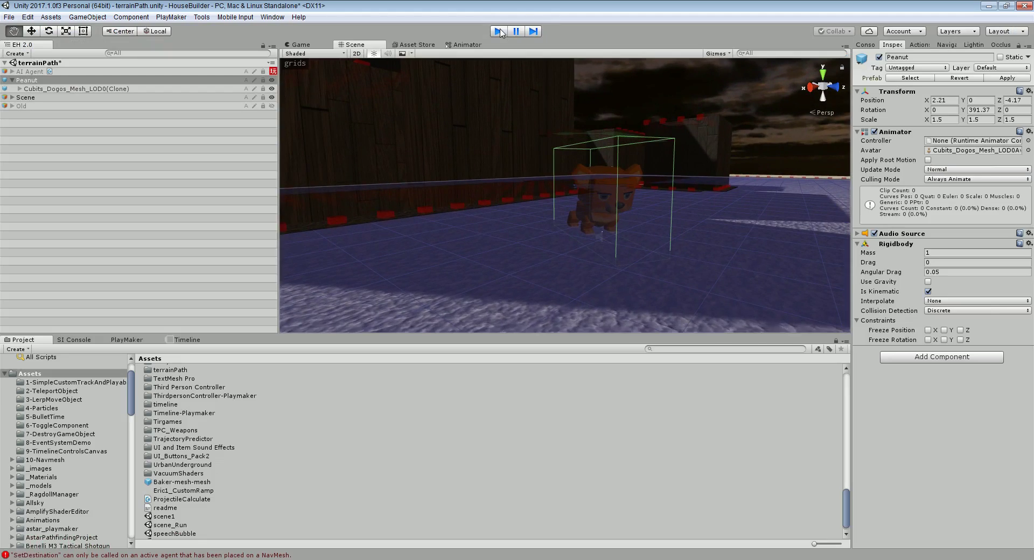
pyautogui.press('Down')
pyautogui.press('Down')
pyautogui.press('Down')
pyautogui.press('Down')
pyautogui.press('Down')
pyautogui.press('Down')
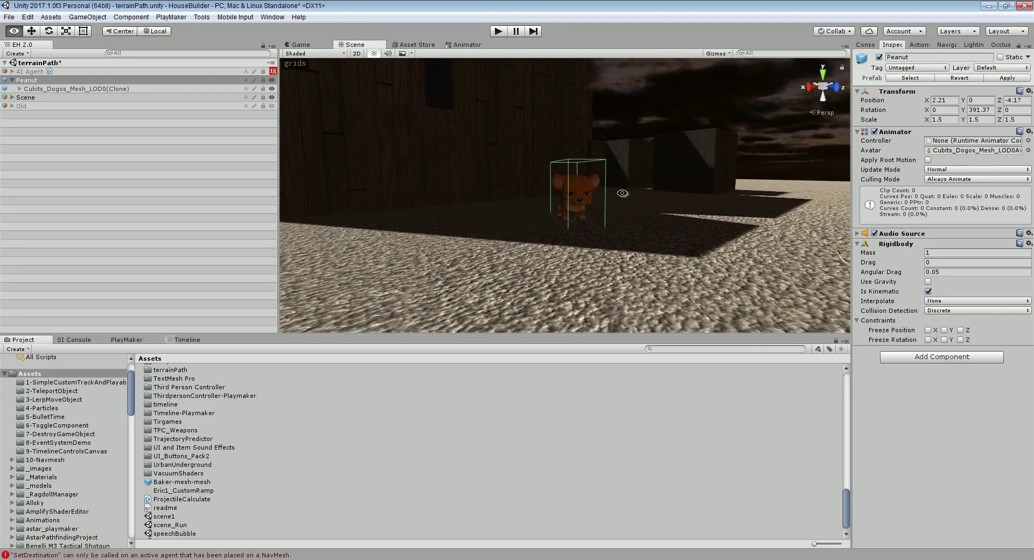
pyautogui.moveTo(608, 213); pyautogui.dragTo(598, 213, button='right')
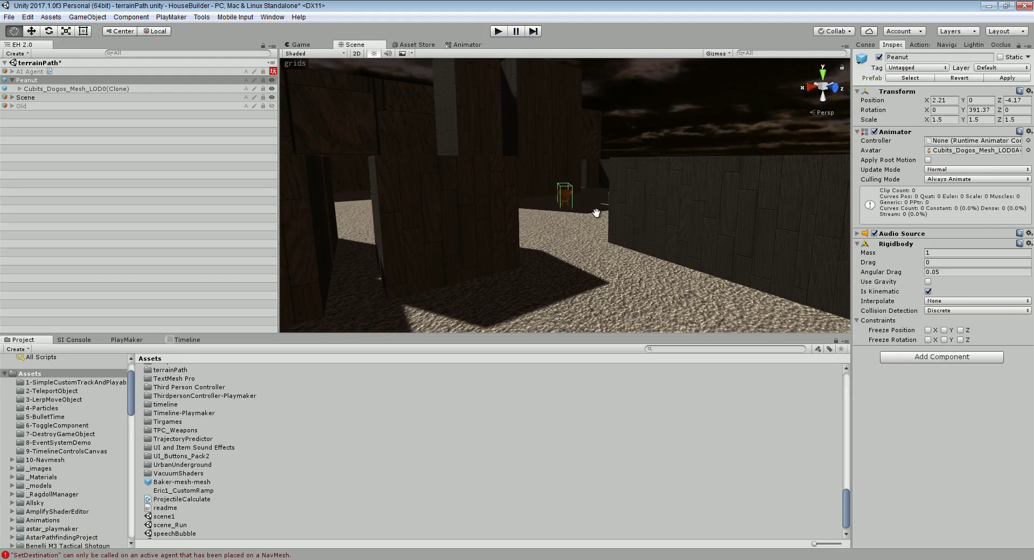
# Create a new empty GameObject at the root and name it timeline
pyautogui.click(65, 150)
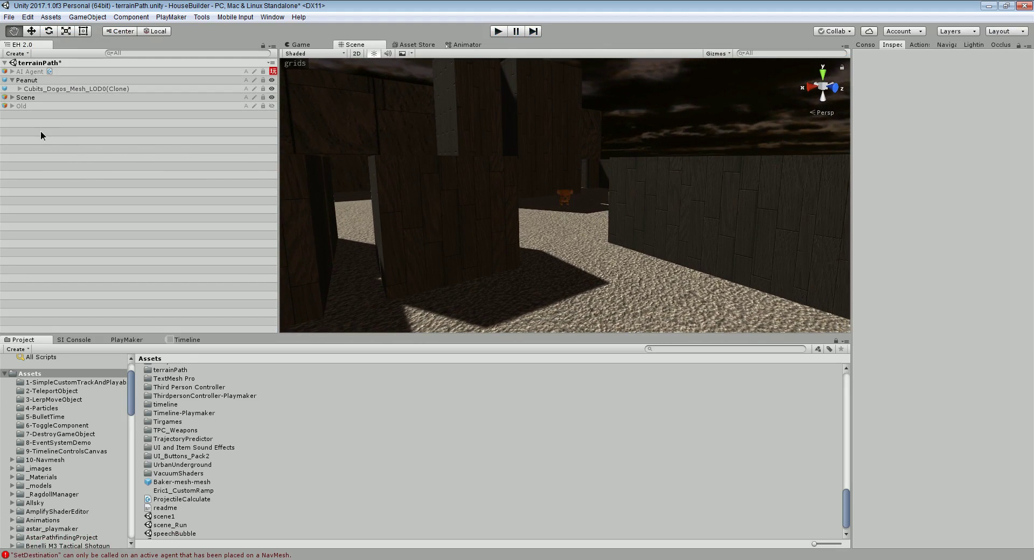
pyautogui.rightClick(41, 131)
pyautogui.click(97, 221)
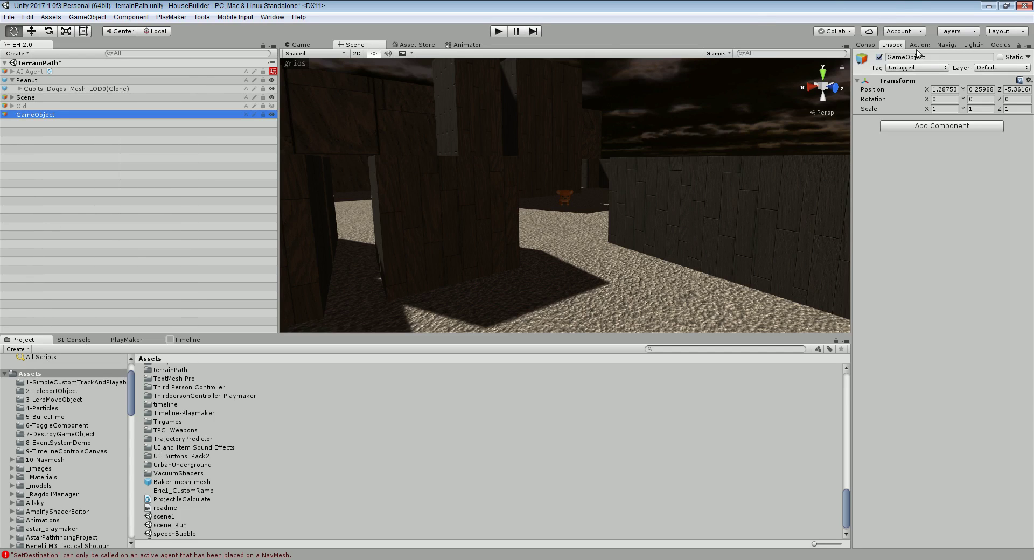
pyautogui.click(930, 57)
pyautogui.write('timeline')
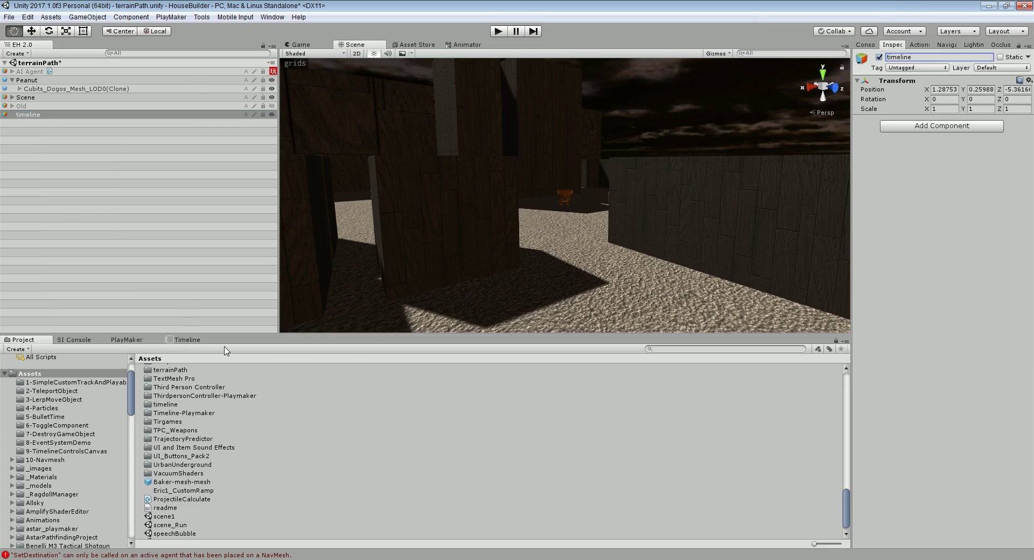
# Create a Playable Director with a dogRun timeline asset saved in Assets/timeline
pyautogui.click(195, 340)
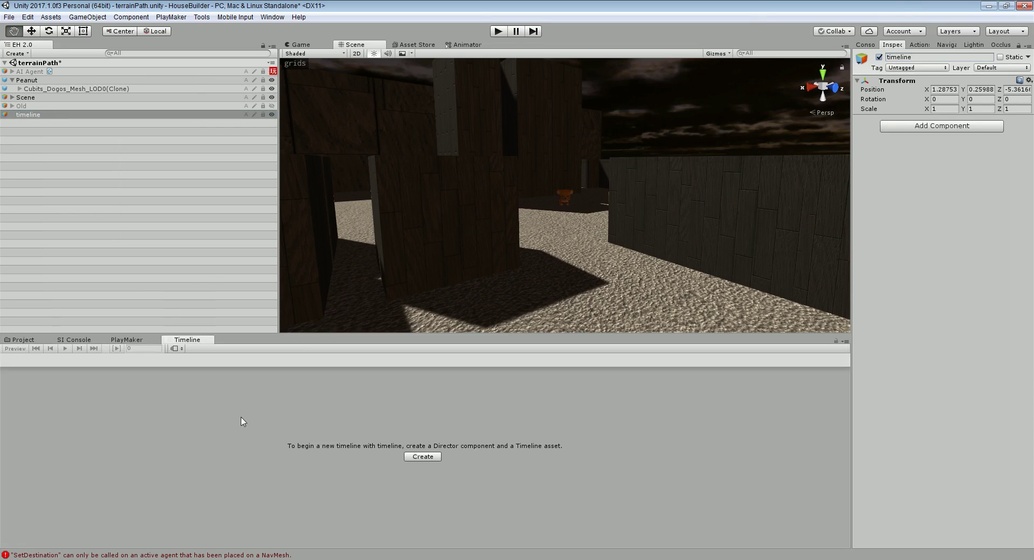
pyautogui.click(413, 457)
pyautogui.click(215, 203)
pyautogui.scroll(-5, 215, 203)
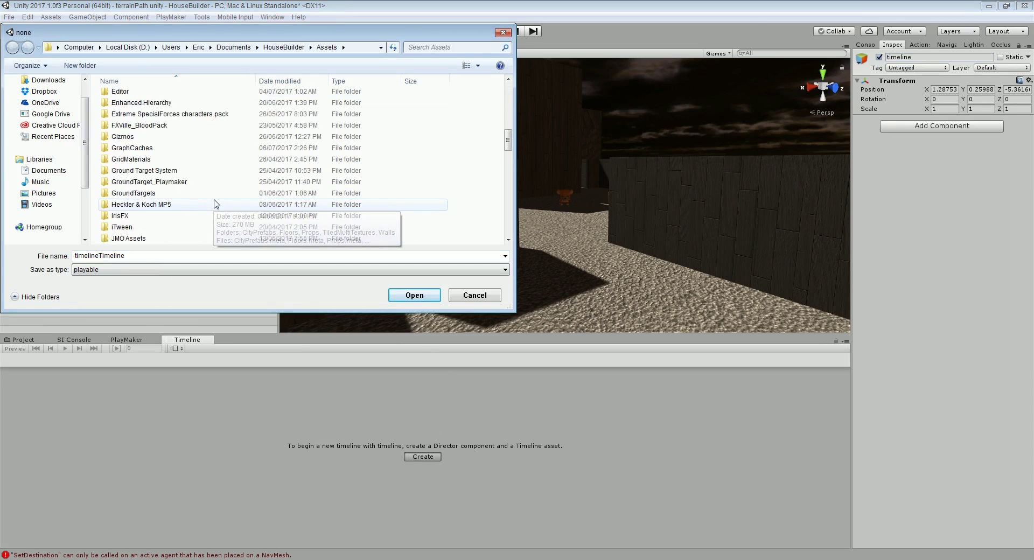
pyautogui.scroll(-15, 215, 203)
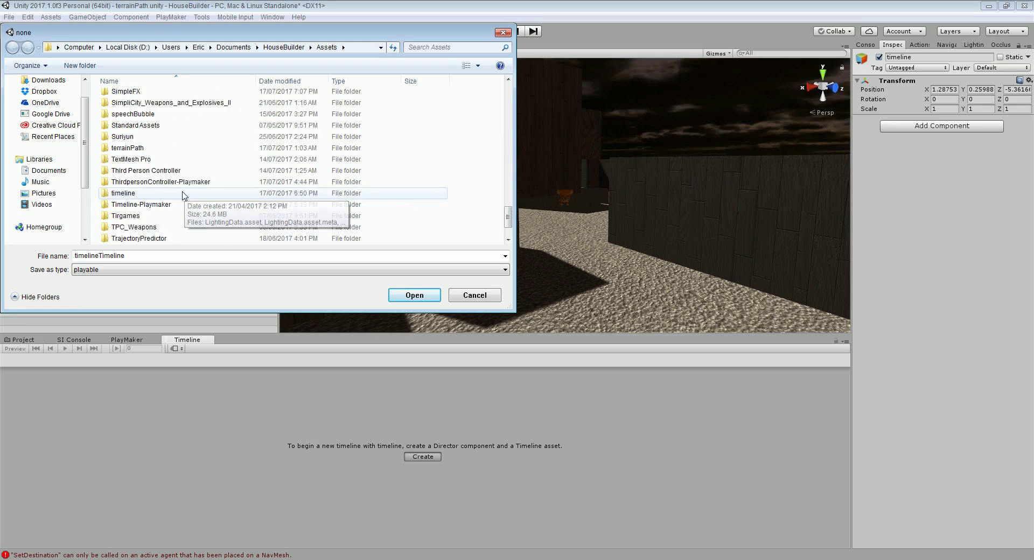
pyautogui.scroll(-1, 141, 192)
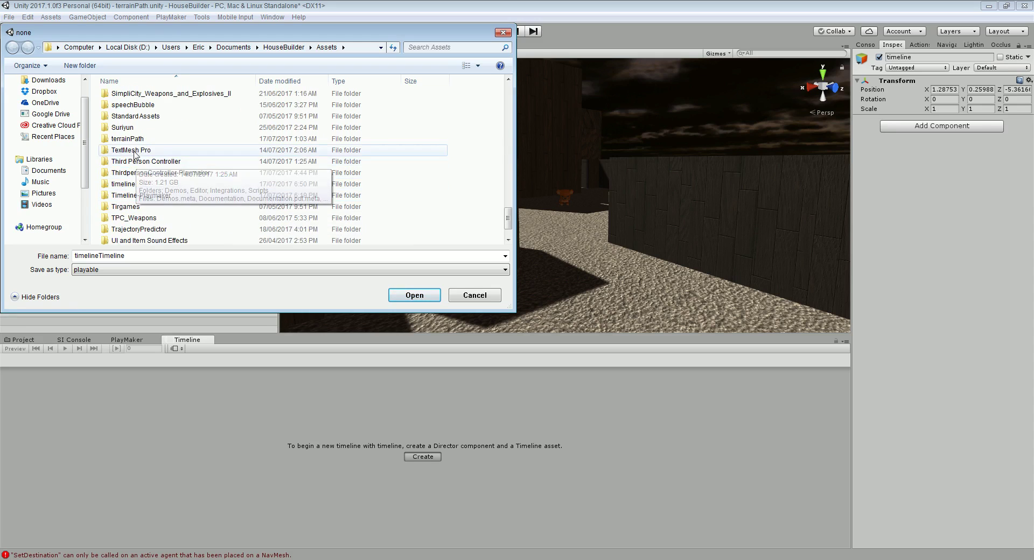
pyautogui.doubleClick(139, 186)
pyautogui.doubleClick(138, 254)
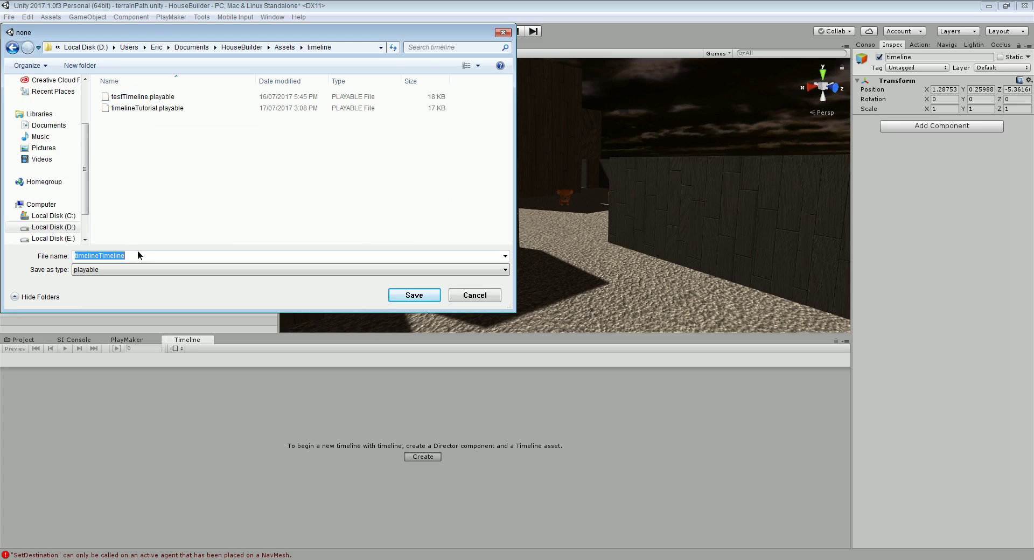
pyautogui.write('dogRun')
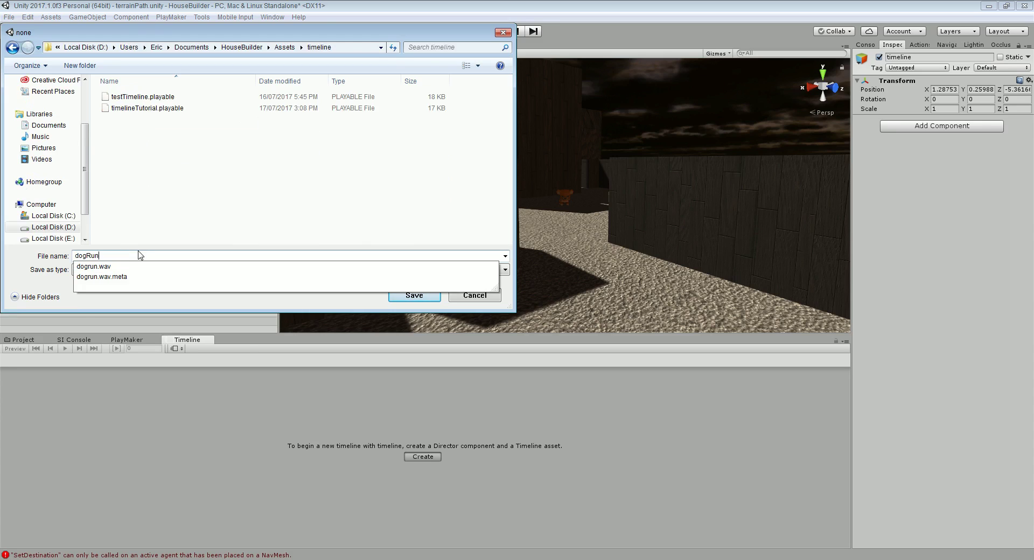
pyautogui.press('Return')
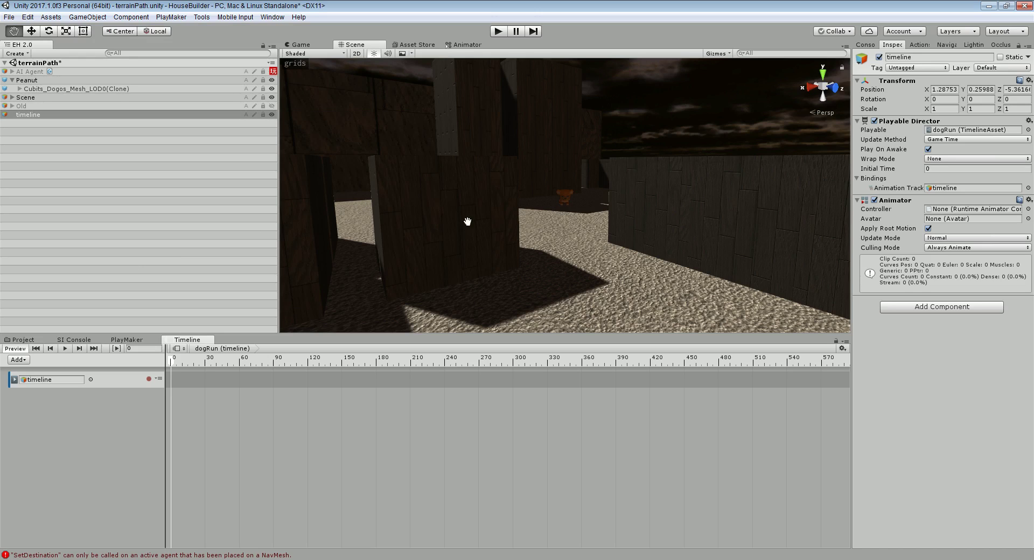
pyautogui.moveTo(566, 237); pyautogui.dragTo(472, 228, button='right')
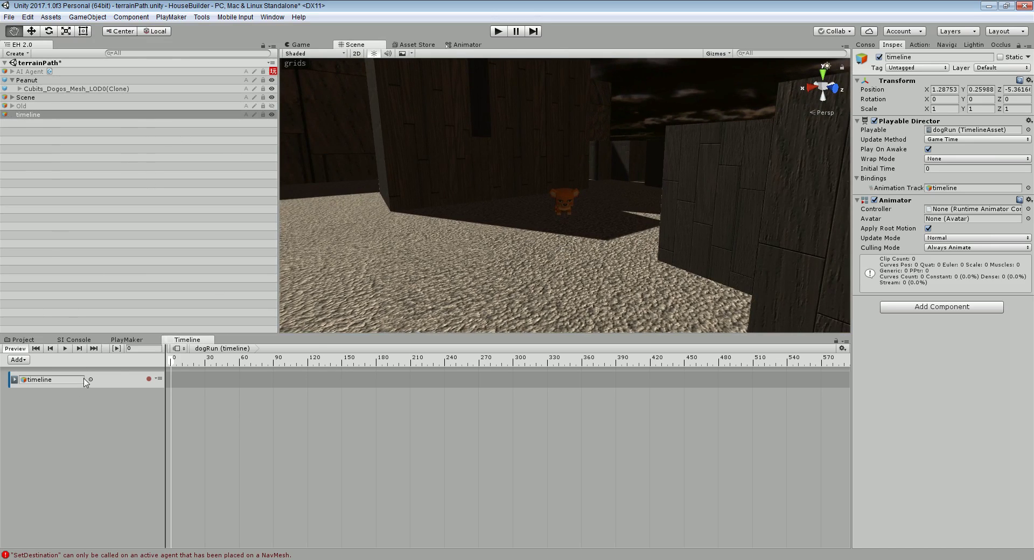
# Delete the default dogRun track and remove the Animator component from the timeline object
pyautogui.rightClick(107, 381)
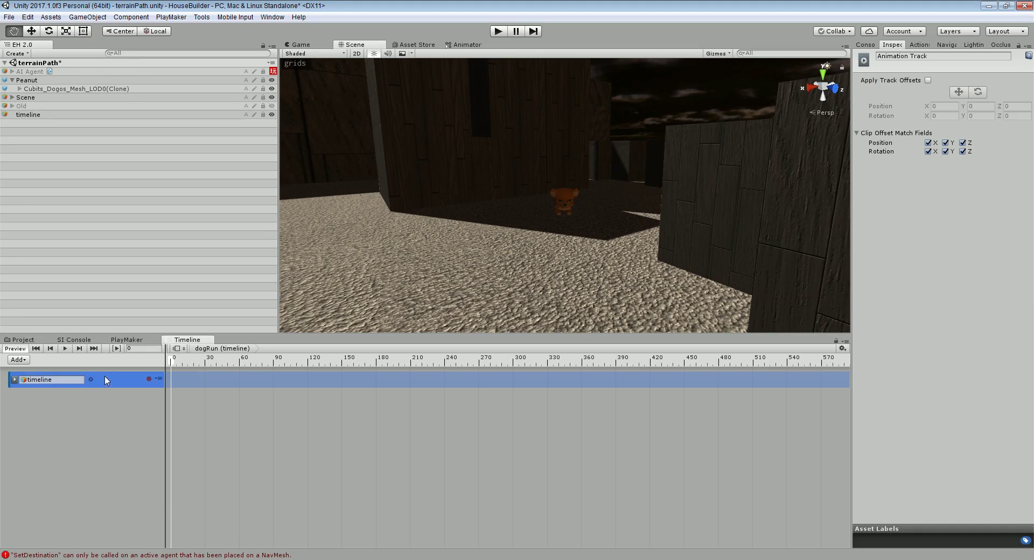
pyautogui.click(133, 434)
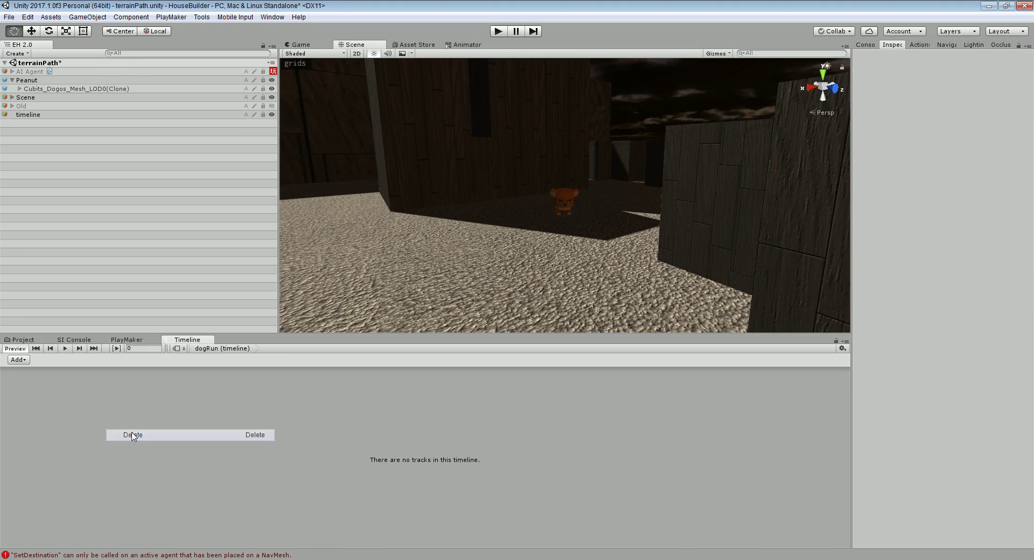
pyautogui.click(30, 116)
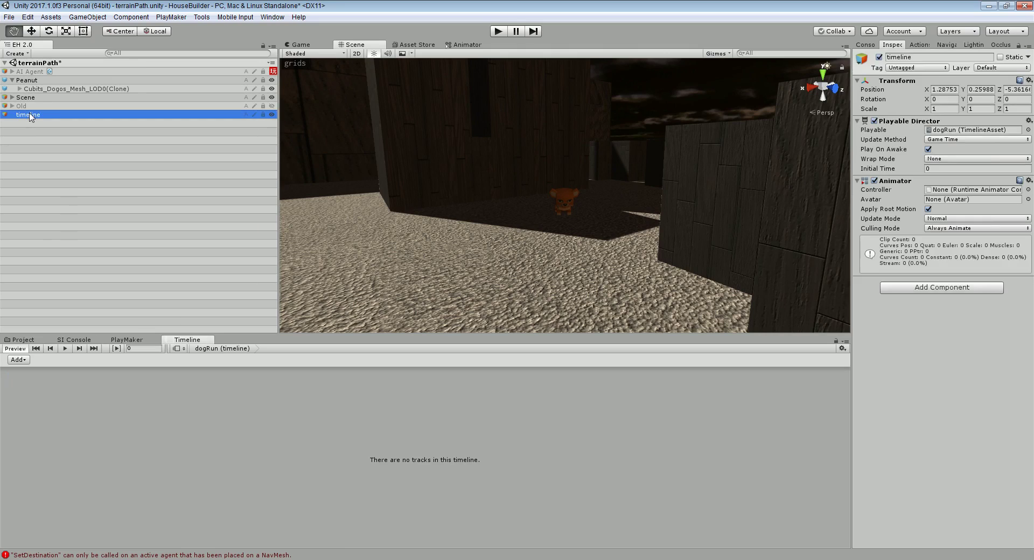
pyautogui.click(1028, 181)
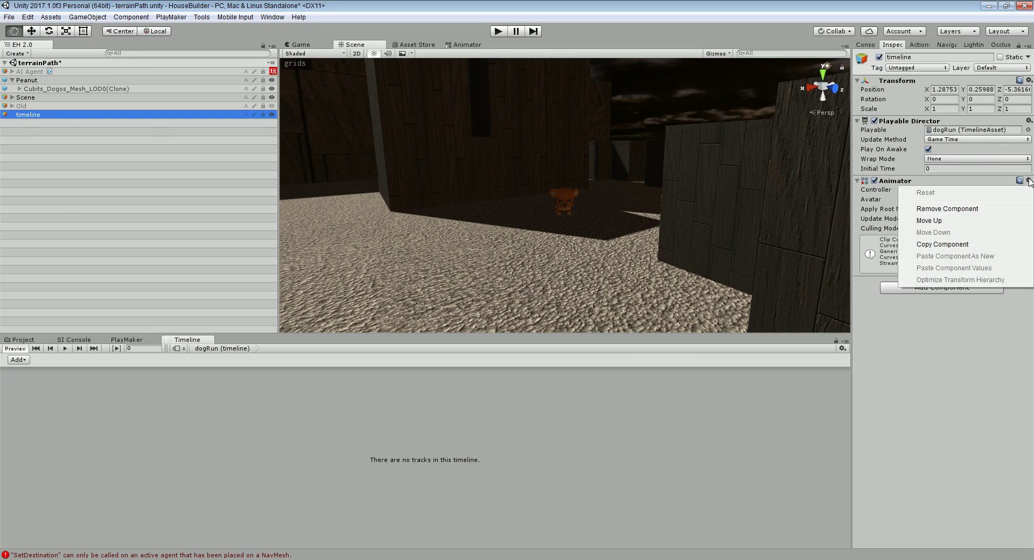
pyautogui.click(979, 209)
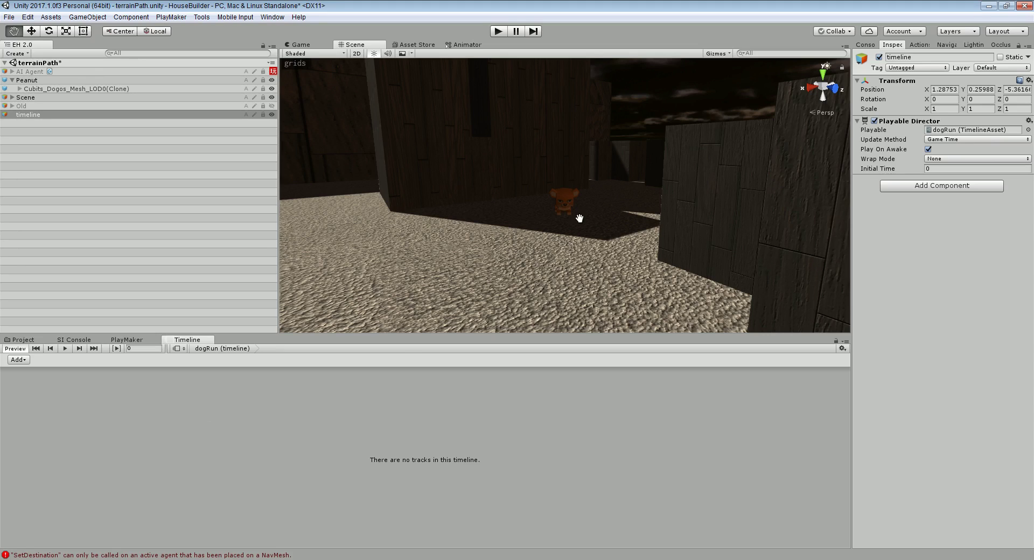
pyautogui.click(27, 80)
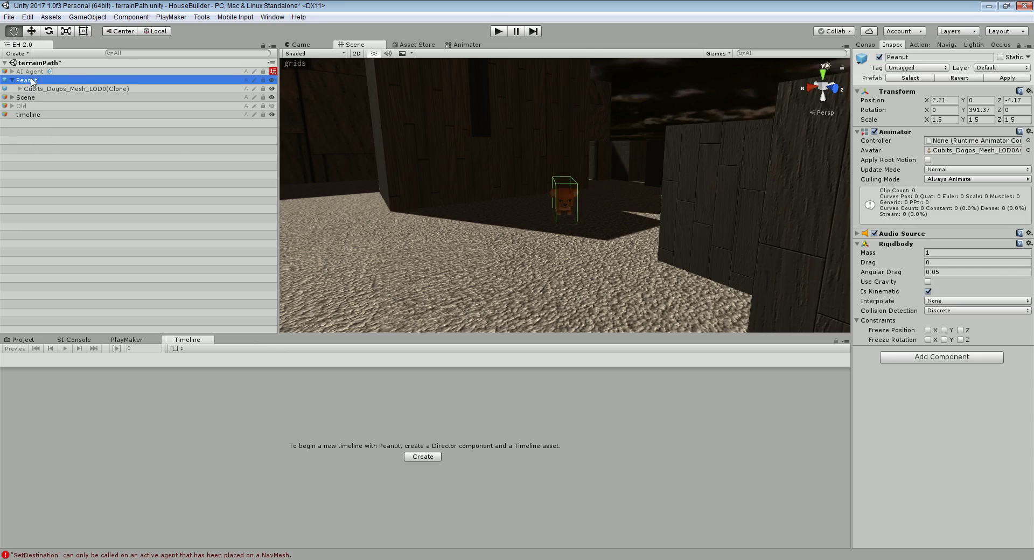
pyautogui.click(34, 115)
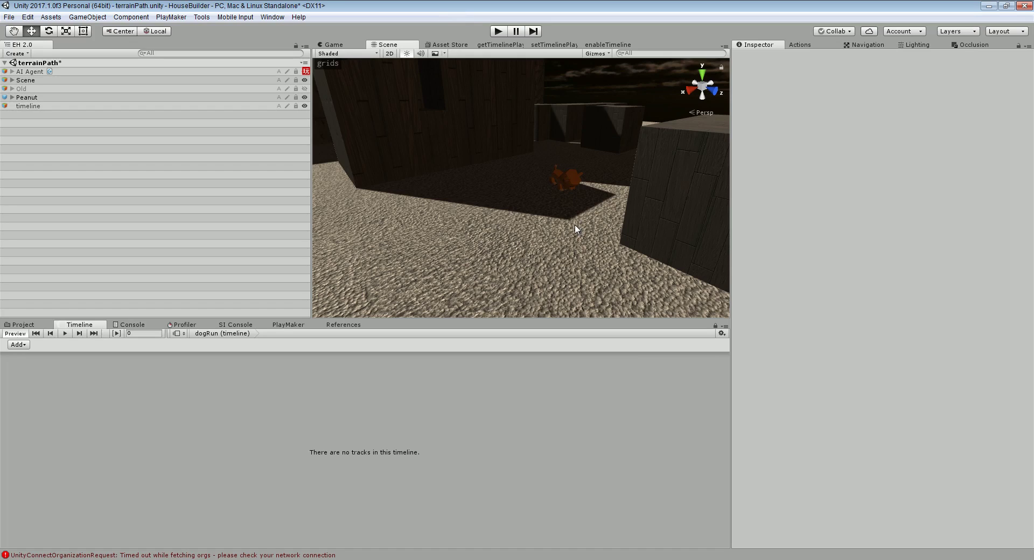
# Add Peanut as an animation track in dogRun and rotate Peanut to Y 46.25
pyautogui.moveTo(25, 99); pyautogui.dragTo(44, 445)
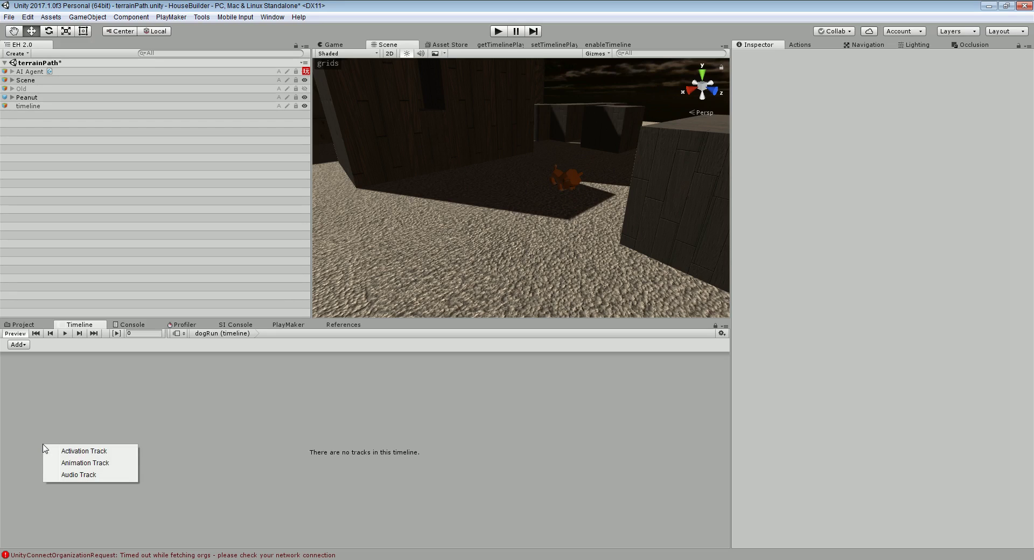
pyautogui.click(63, 466)
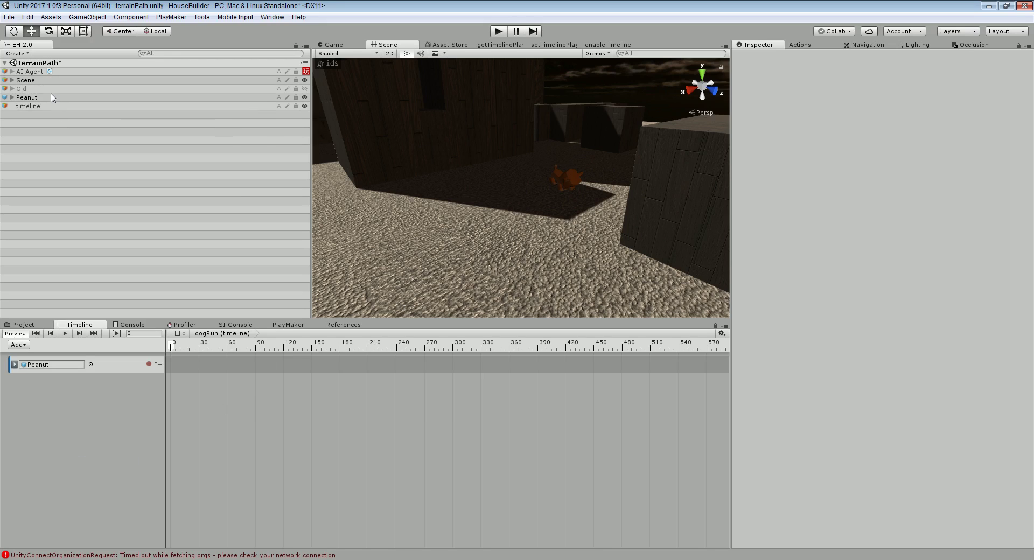
pyautogui.click(53, 98)
pyautogui.keyDown('alt'); pyautogui.moveTo(631, 161); pyautogui.dragTo(583, 258); pyautogui.keyUp('alt')
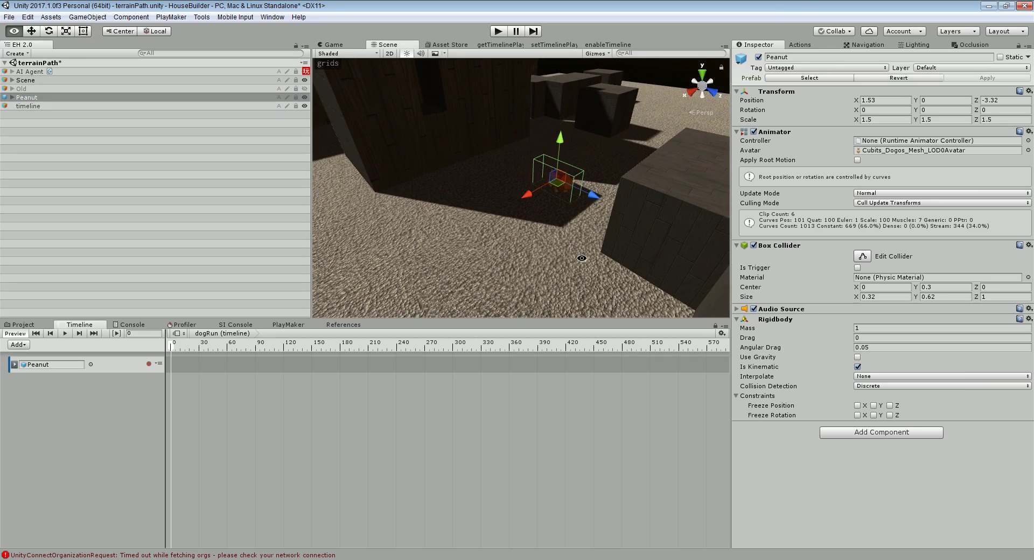
pyautogui.moveTo(915, 111); pyautogui.dragTo(707, 237)
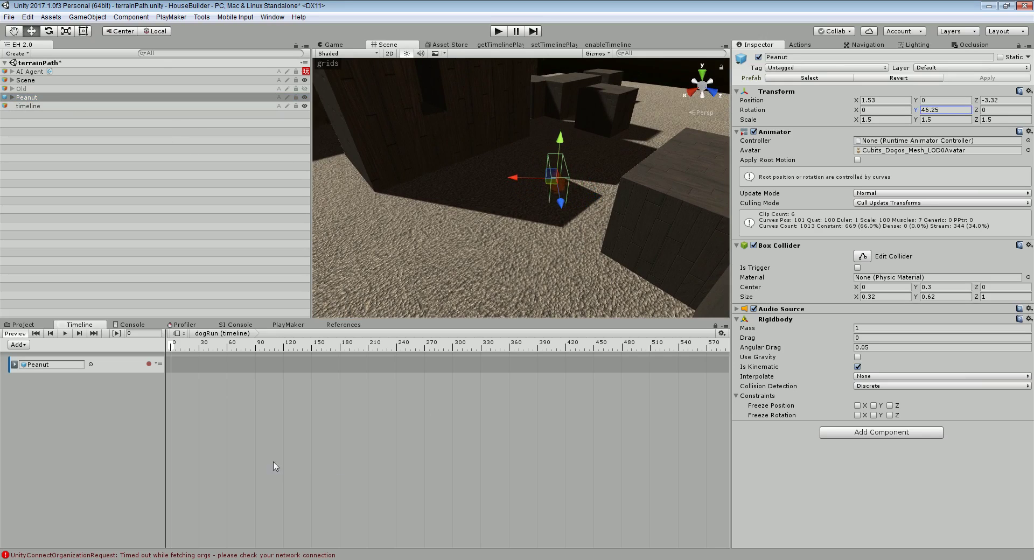
# Start recording and add Position and Rotation keys for Peanut at frame 0
pyautogui.click(149, 364)
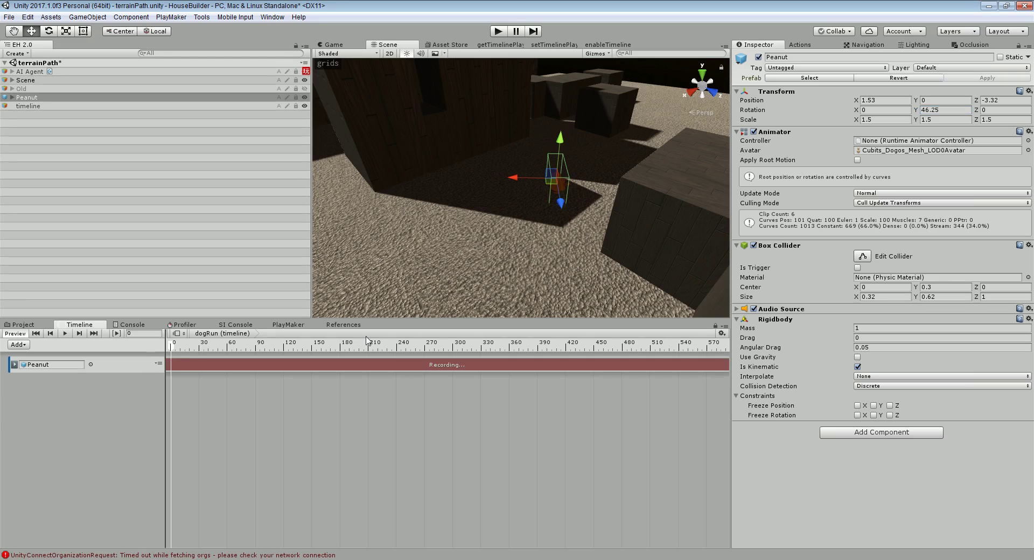
pyautogui.scroll(-1, 559, 226)
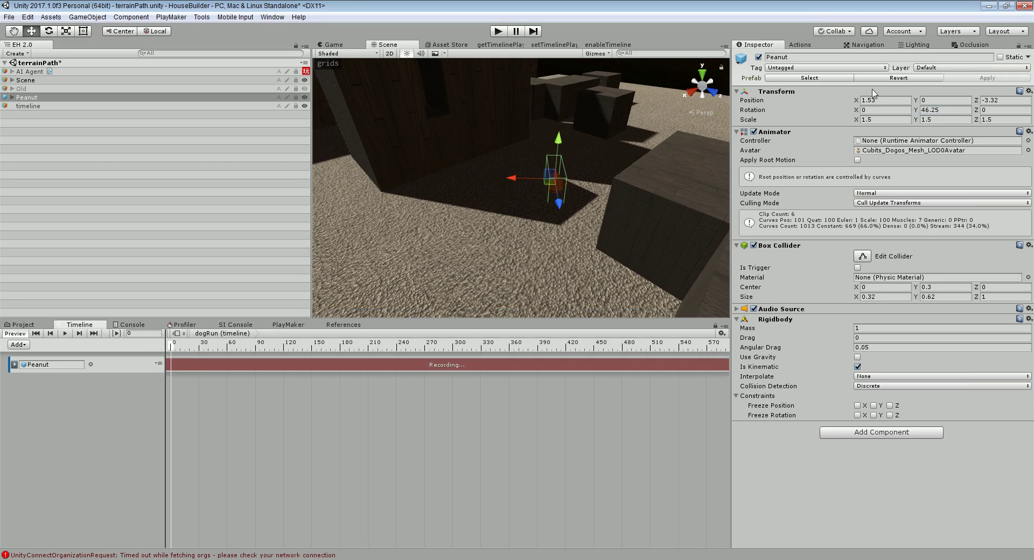
pyautogui.rightClick(856, 103)
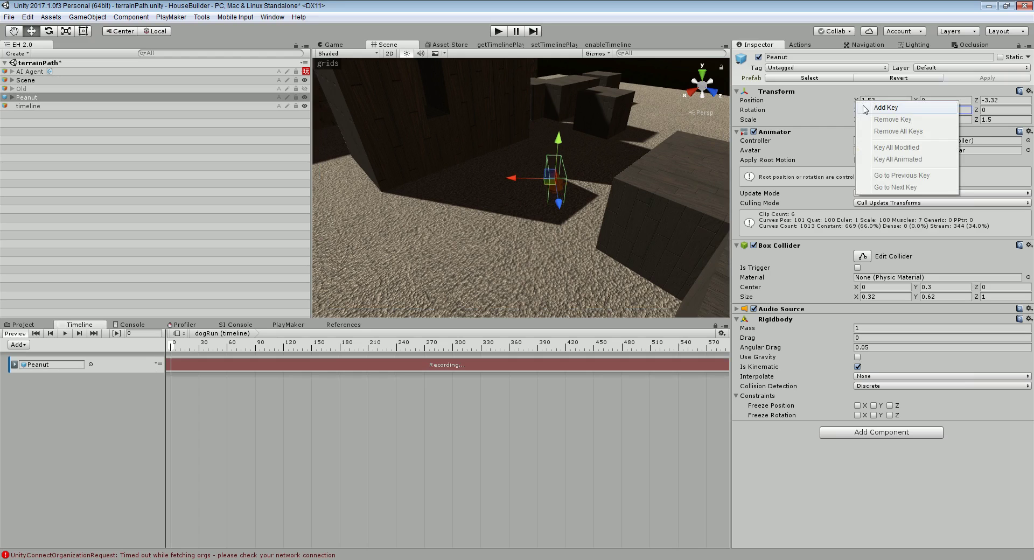
pyautogui.click(869, 106)
pyautogui.rightClick(857, 111)
pyautogui.click(860, 112)
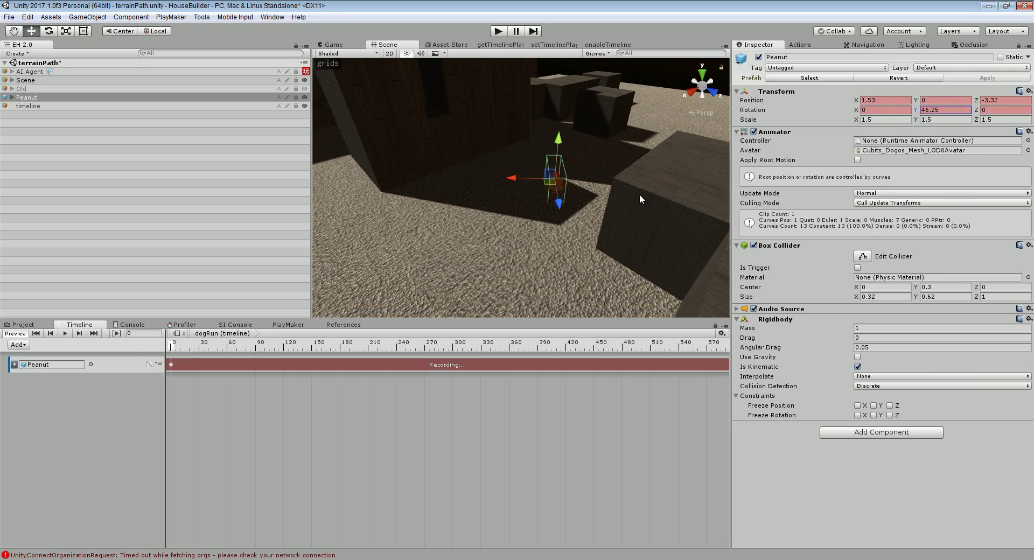
# At frame 89, move Peanut forward to X 8.4, Z 3.26 to key it
pyautogui.scroll(-5, 629, 195)
pyautogui.scroll(-4, 587, 209)
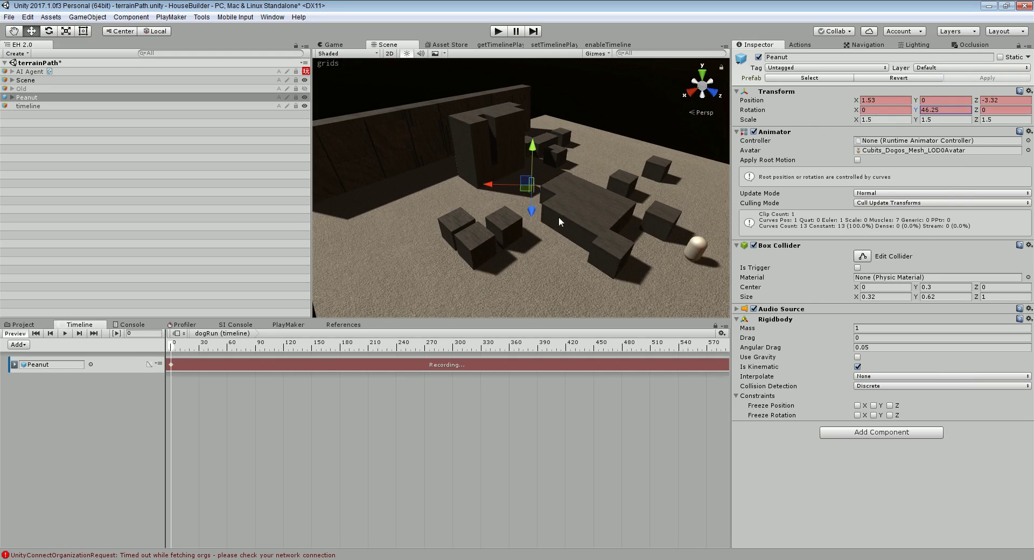
pyautogui.moveTo(536, 217); pyautogui.dragTo(526, 252)
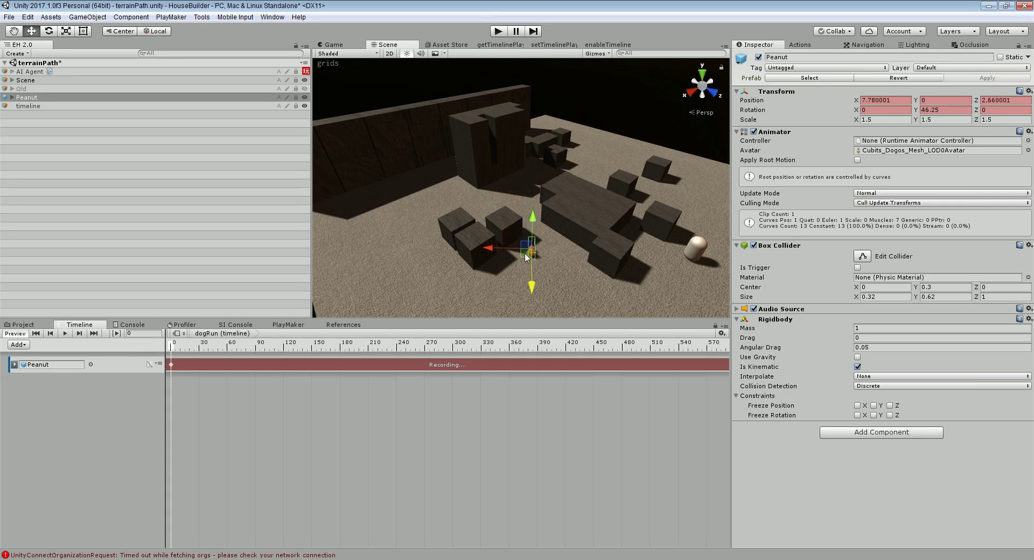
pyautogui.hotkey('ctrl', 'z')
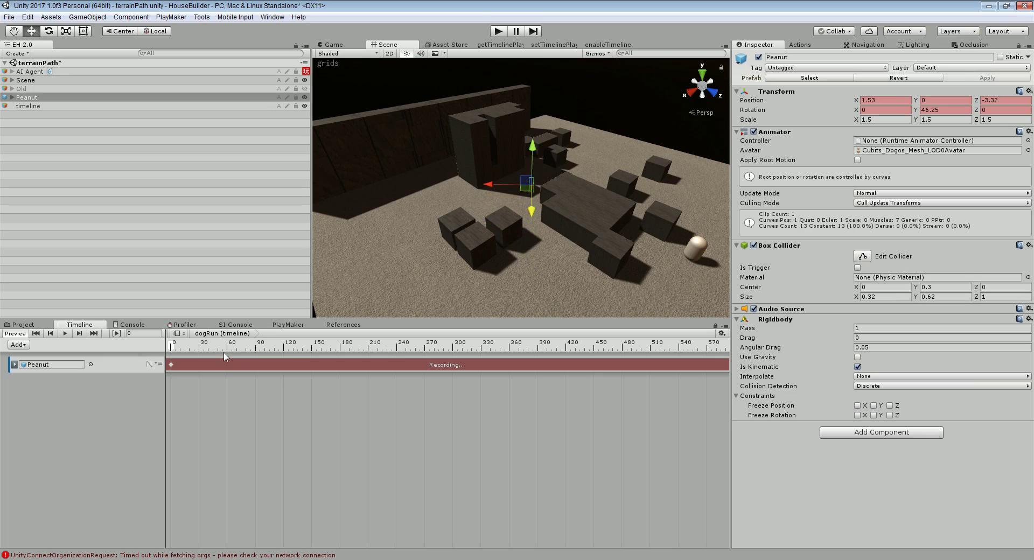
pyautogui.moveTo(224, 349); pyautogui.dragTo(257, 352)
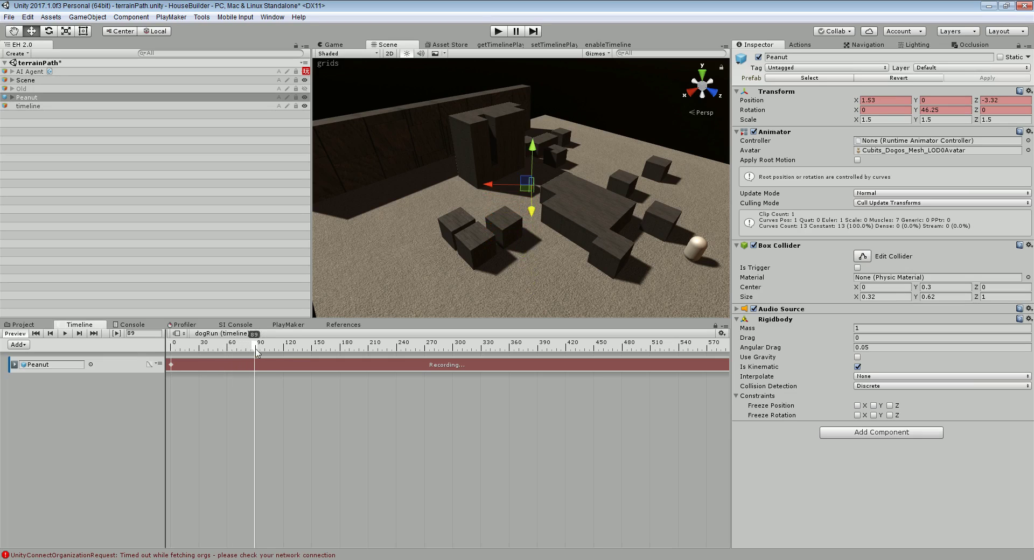
pyautogui.moveTo(526, 185); pyautogui.dragTo(544, 208)
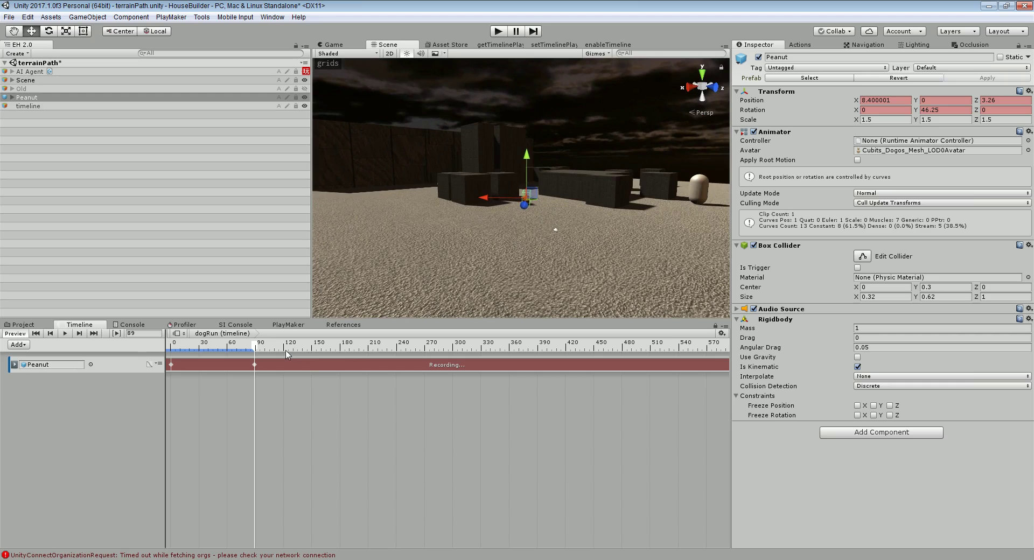
# Key Peanut forward to X 11.82, Z 9.6 at frame 142, then Y rotation 56.7 at frame 160
pyautogui.moveTo(287, 350); pyautogui.dragTo(305, 351)
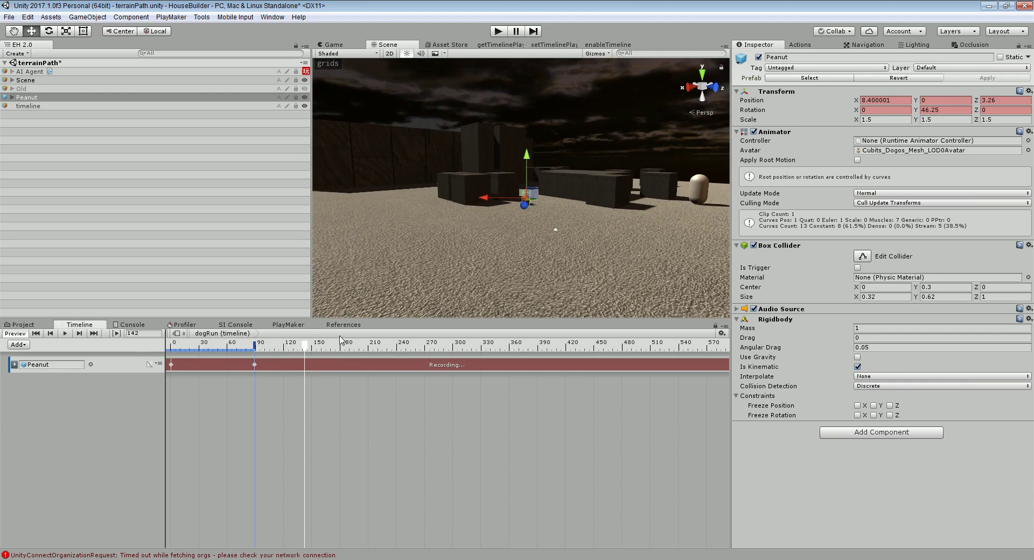
pyautogui.moveTo(525, 200); pyautogui.dragTo(607, 233)
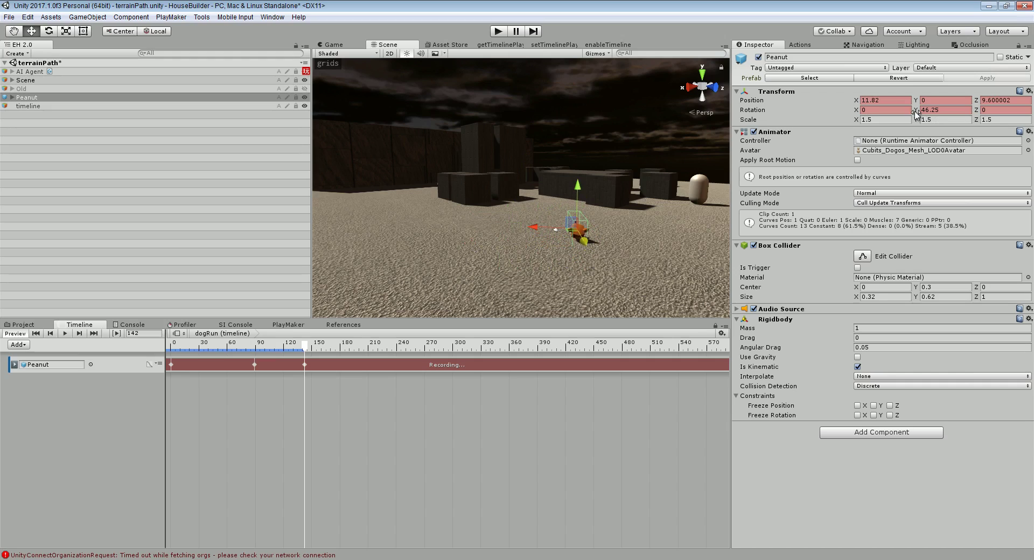
pyautogui.moveTo(924, 110); pyautogui.dragTo(923, 111)
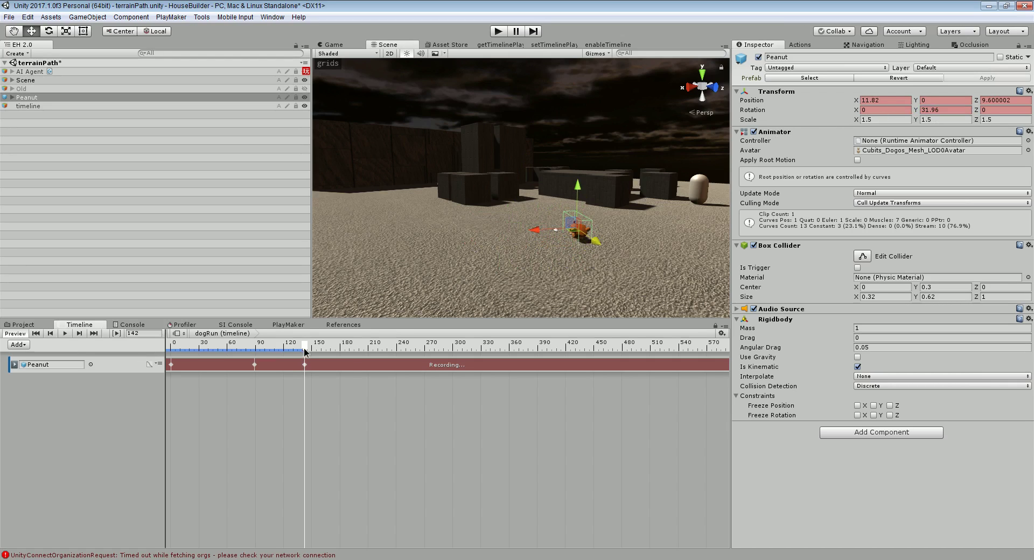
pyautogui.moveTo(305, 346); pyautogui.dragTo(322, 359)
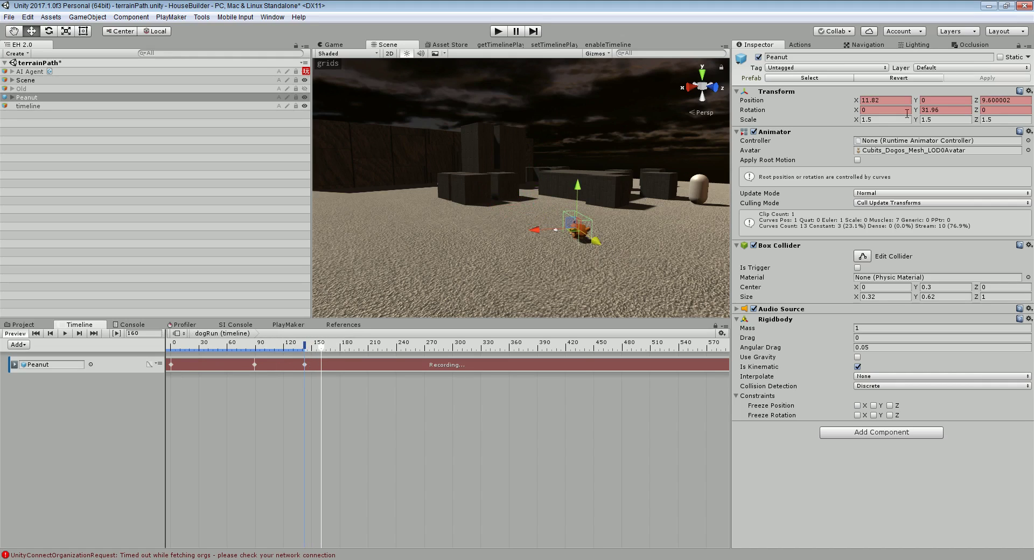
pyautogui.moveTo(918, 108); pyautogui.dragTo(987, 100)
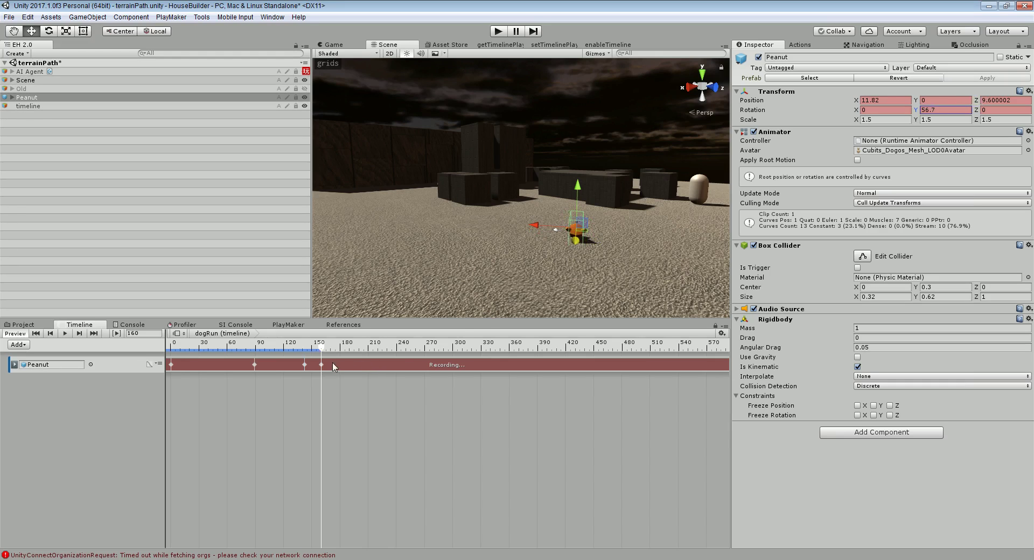
pyautogui.moveTo(324, 350); pyautogui.dragTo(350, 345)
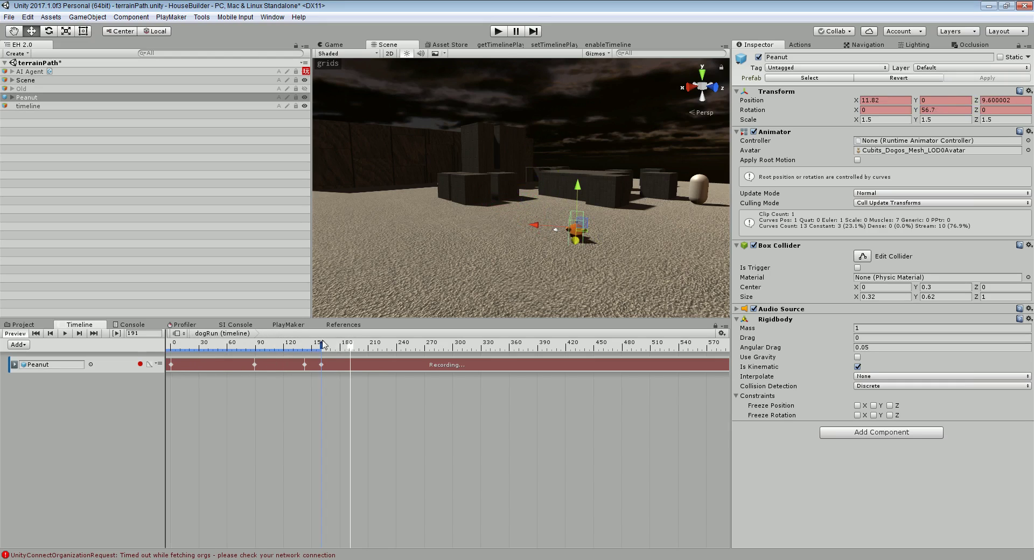
# Stop recording, then add a second animation track bound to Peanut's Animator
pyautogui.click(140, 365)
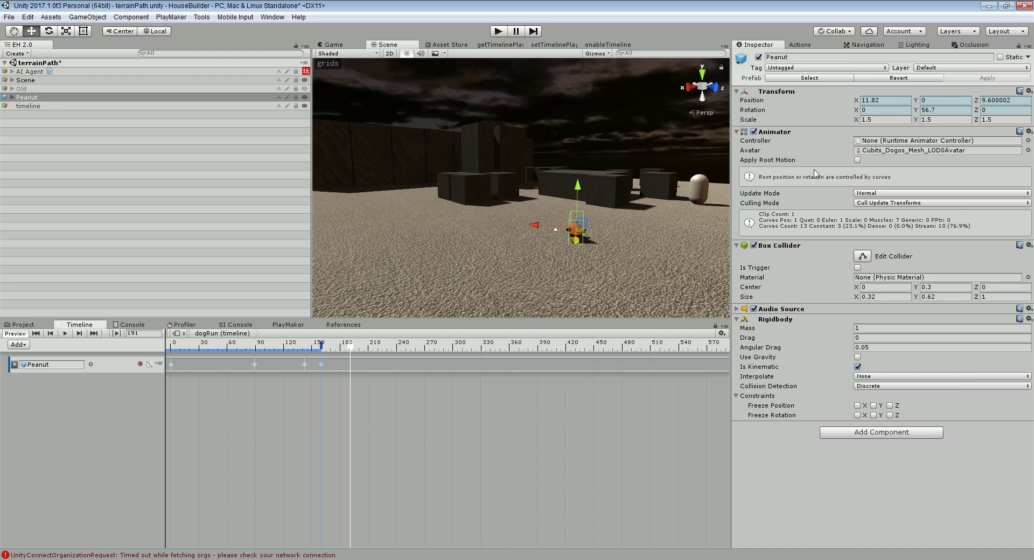
pyautogui.rightClick(39, 399)
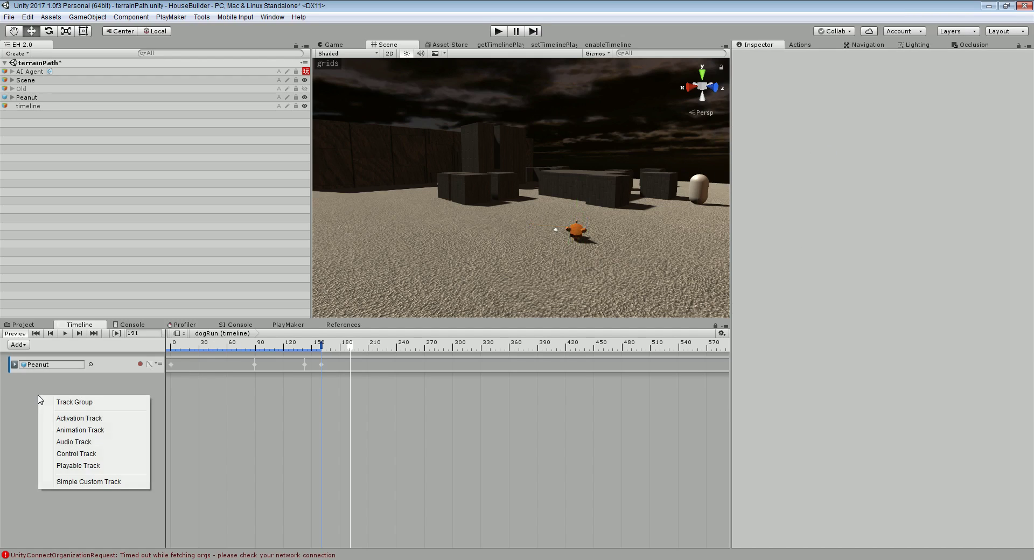
pyautogui.click(96, 430)
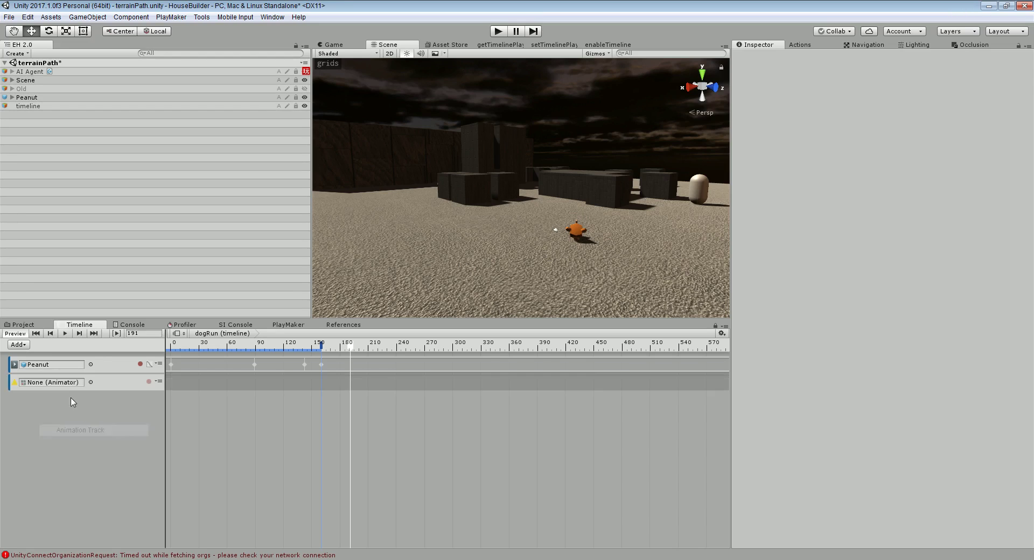
pyautogui.click(55, 98)
pyautogui.moveTo(786, 137); pyautogui.dragTo(57, 386)
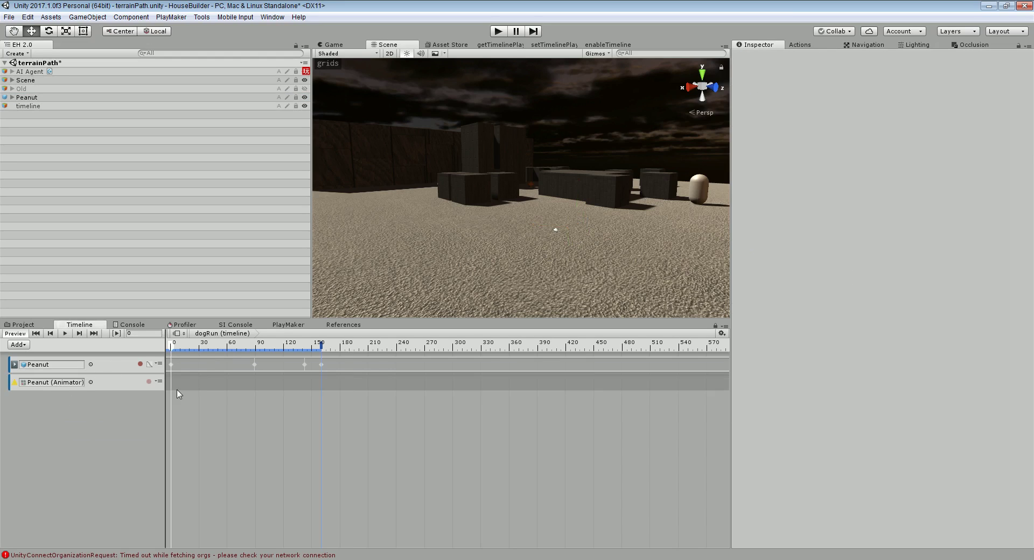
# Add the Cubits_Dog_Run animation clip to Peanut's animation track
pyautogui.rightClick(198, 387)
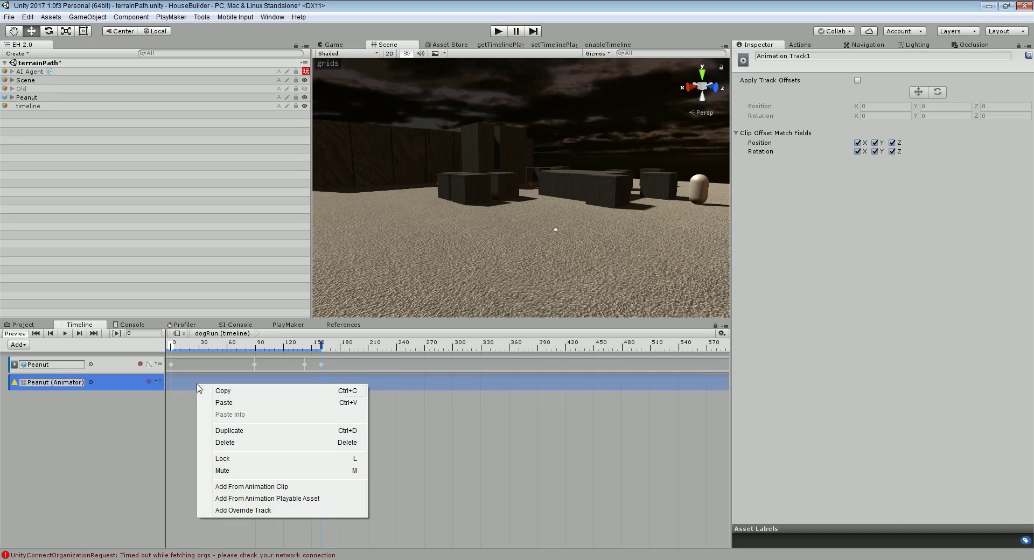
pyautogui.click(230, 487)
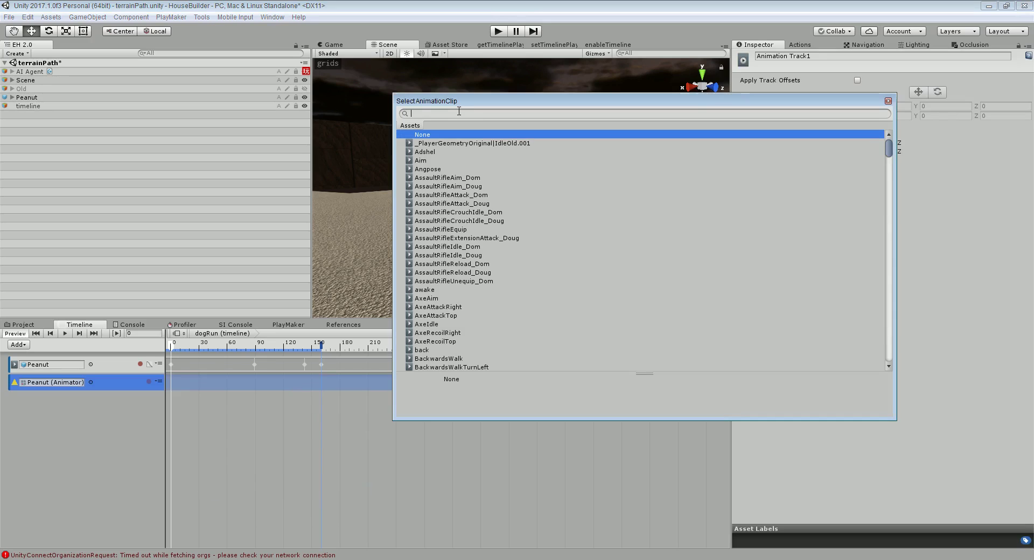
pyautogui.write('dog')
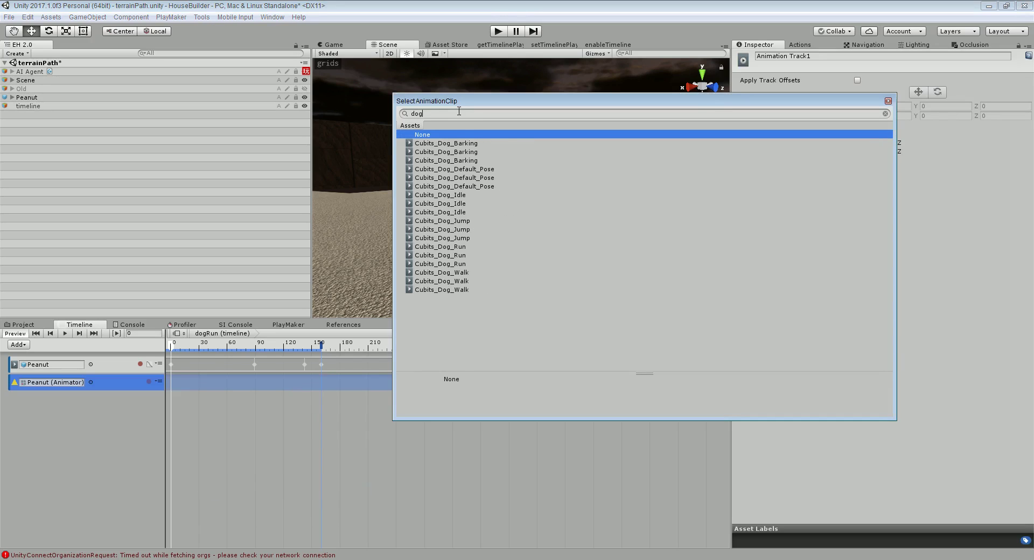
pyautogui.doubleClick(439, 252)
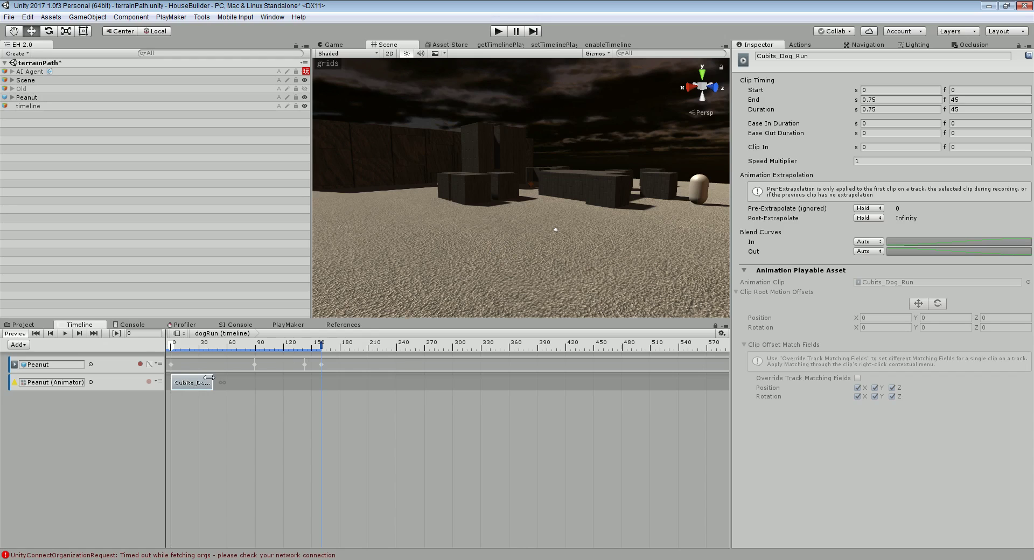
# Stretch the Cubits_Dog_Run clip so it ends at frame 143, previewing the run
pyautogui.moveTo(185, 348); pyautogui.dragTo(307, 331)
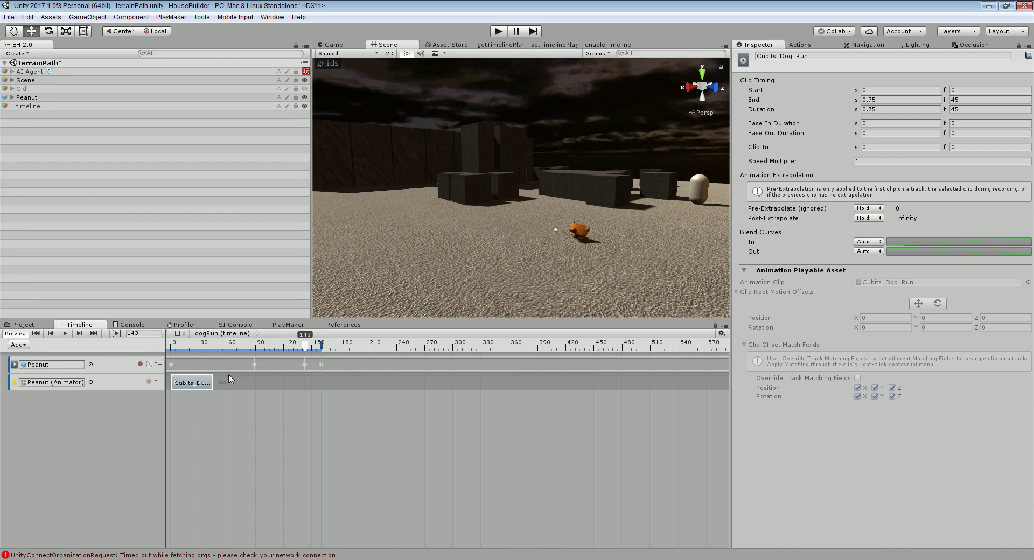
pyautogui.moveTo(213, 386); pyautogui.dragTo(304, 379)
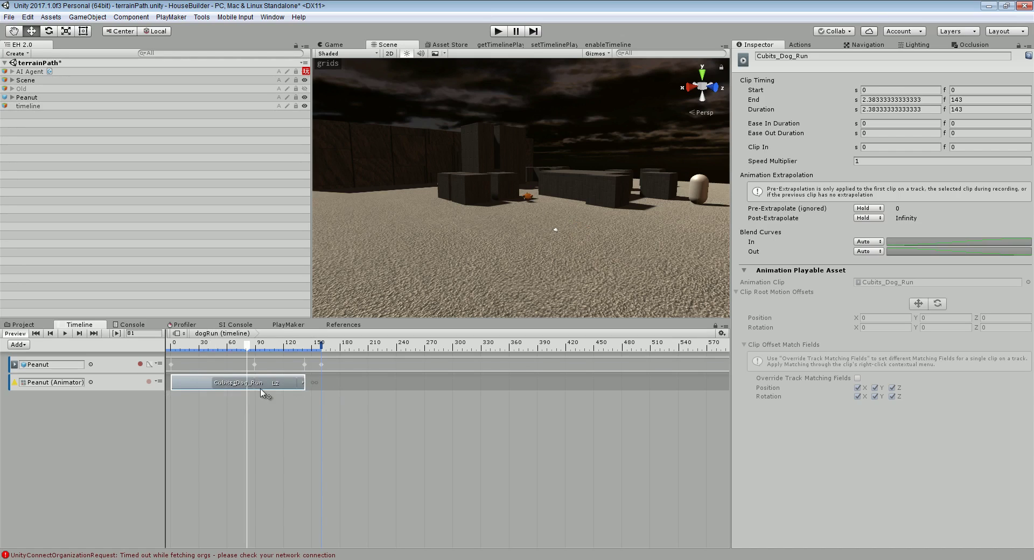
pyautogui.click(307, 382)
pyautogui.click(298, 383)
pyautogui.moveTo(305, 380)
pyautogui.mouseDown()
pyautogui.moveTo(419, 381)
pyautogui.moveTo(304, 398)
pyautogui.mouseUp()
pyautogui.moveTo(222, 349); pyautogui.dragTo(266, 364)
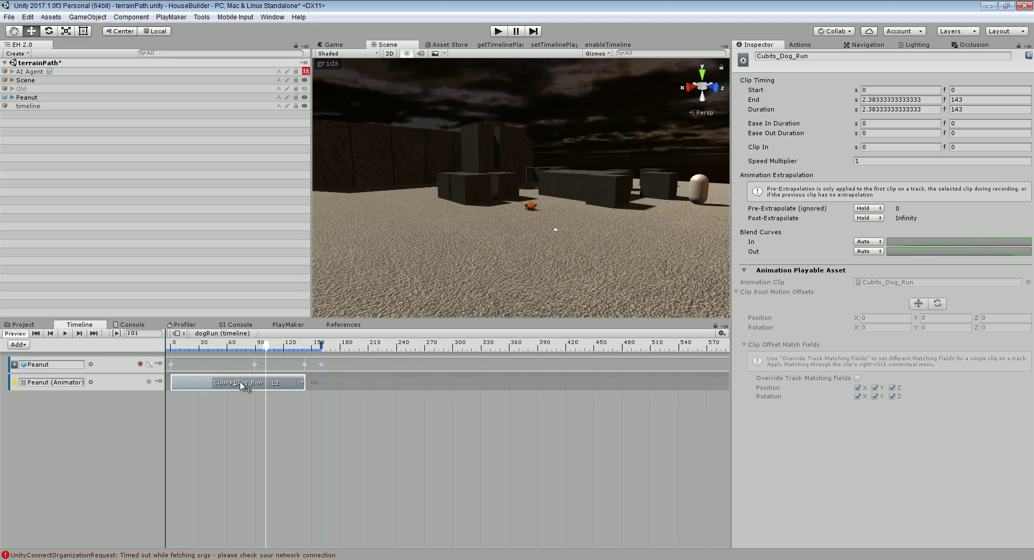
# Set the Cubits_Dog_Run clip's Speed Multiplier to about 1.56
pyautogui.rightClick(204, 386)
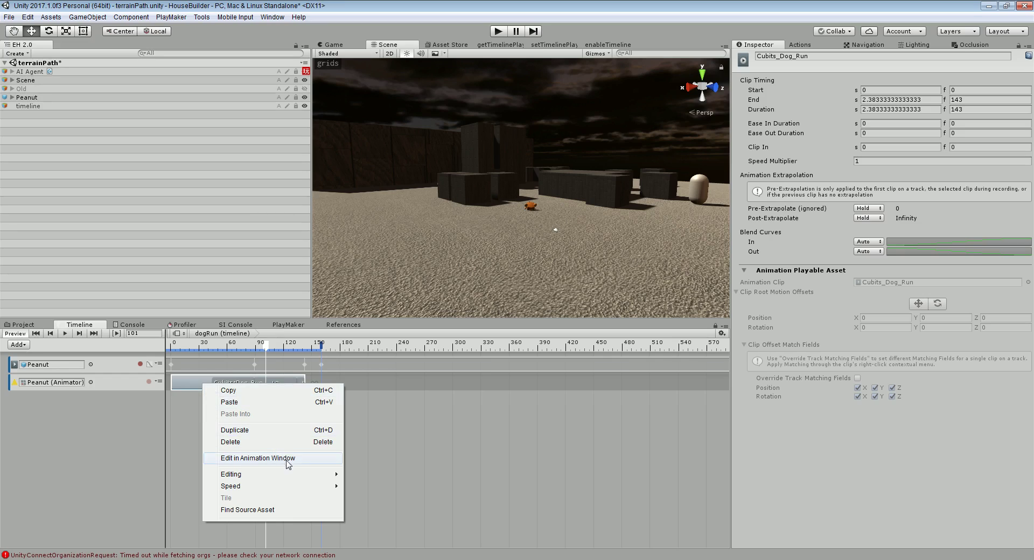
pyautogui.moveTo(303, 486)
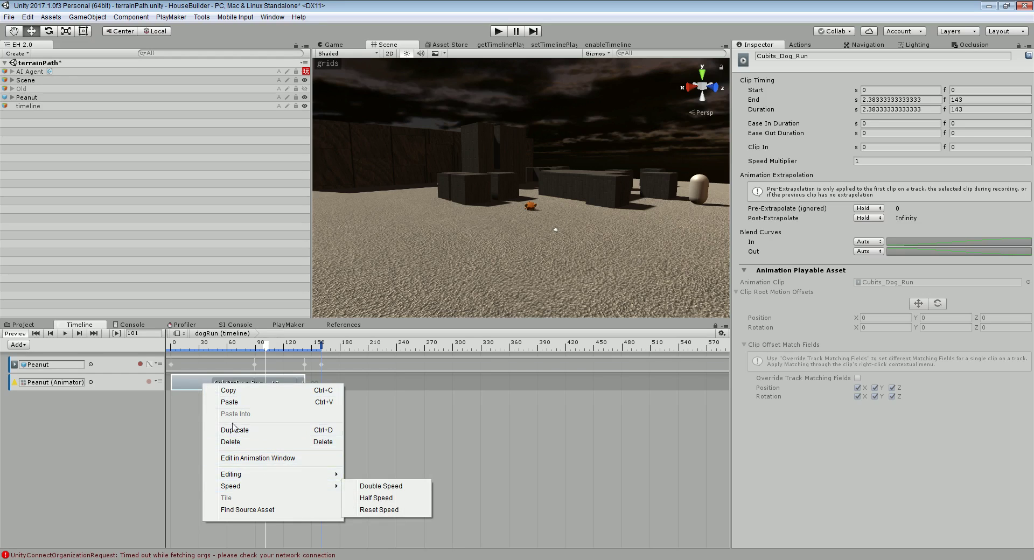
pyautogui.click(195, 379)
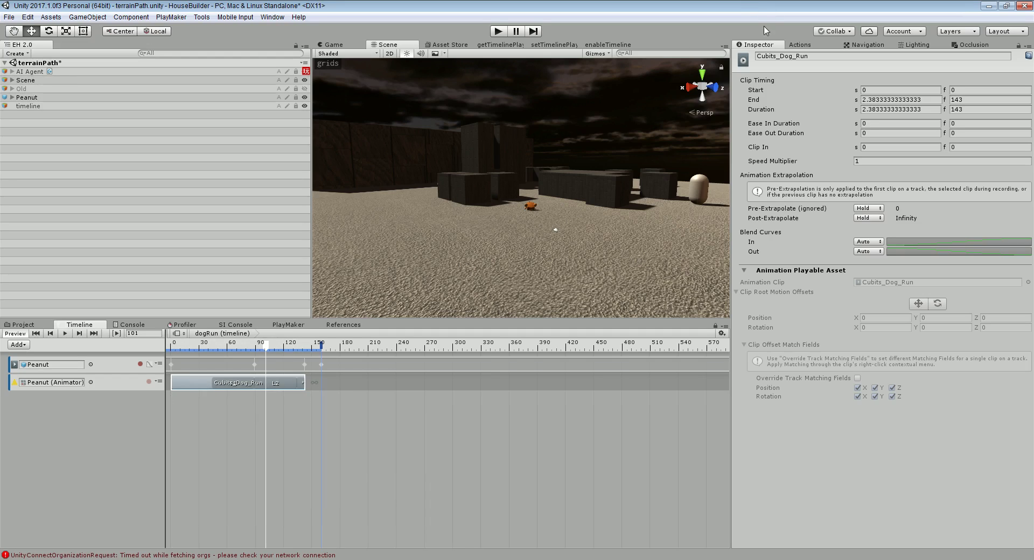
pyautogui.click(871, 160)
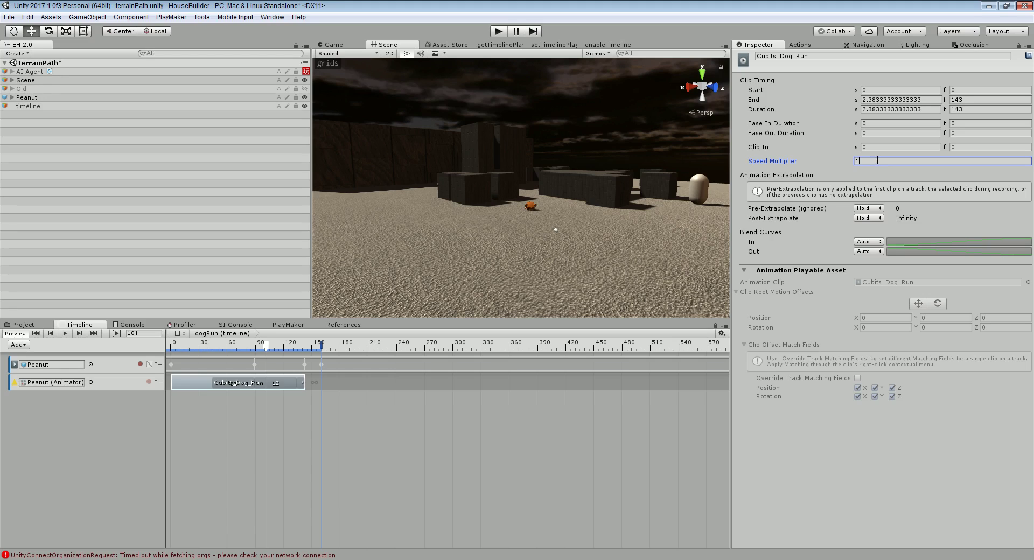
pyautogui.write('1.')
pyautogui.press('BackSpace')
pyautogui.write('555555555555555555555555555555')
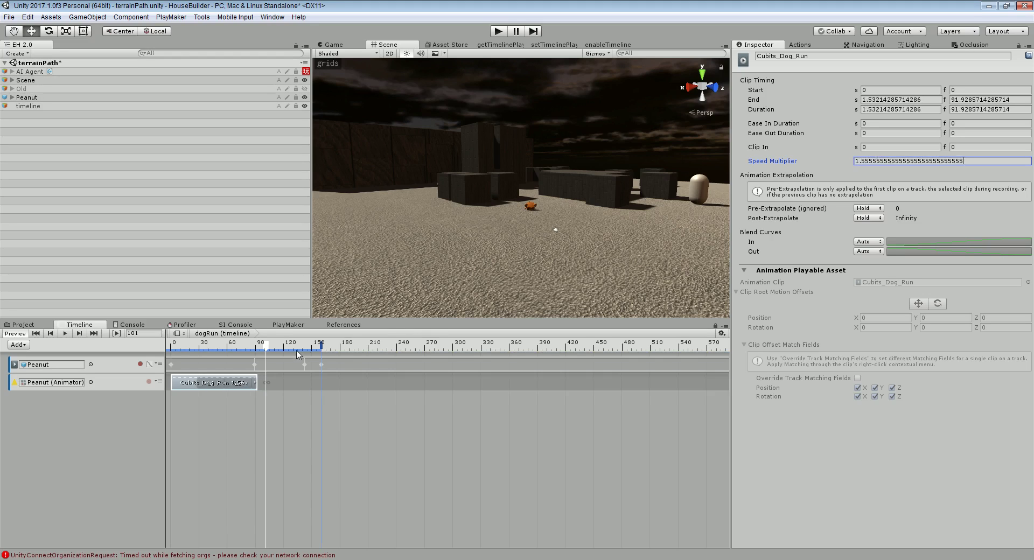
pyautogui.write('55555555555555555555')
# Preview the faster run and extend the clip to end at frame 142
pyautogui.moveTo(269, 351); pyautogui.dragTo(305, 342)
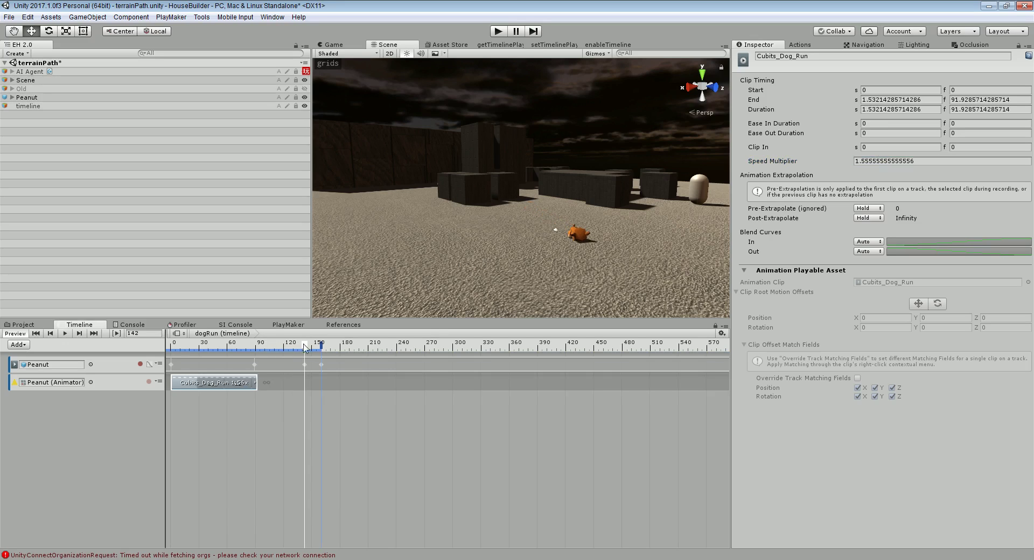
pyautogui.moveTo(263, 383); pyautogui.dragTo(300, 347)
pyautogui.click(282, 385)
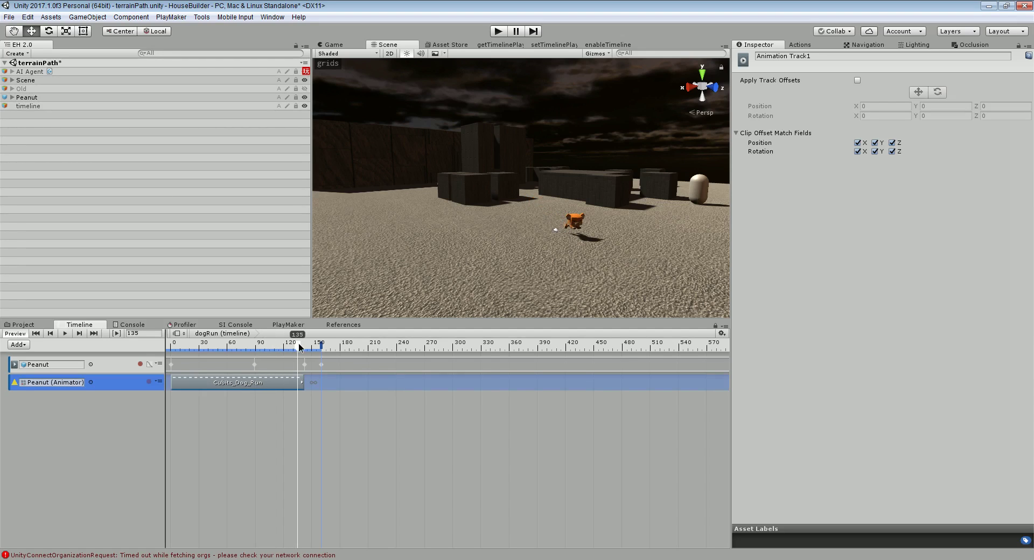
# Add a Cubits_Dog_Jump clip overlapping the end of the run clip to blend
pyautogui.rightClick(334, 383)
pyautogui.click(418, 484)
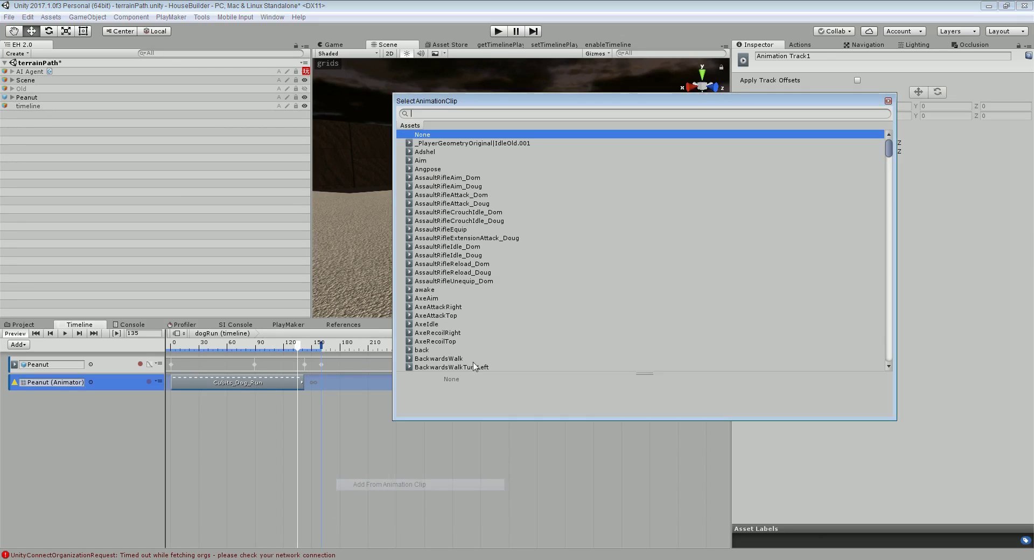
pyautogui.write('DOG')
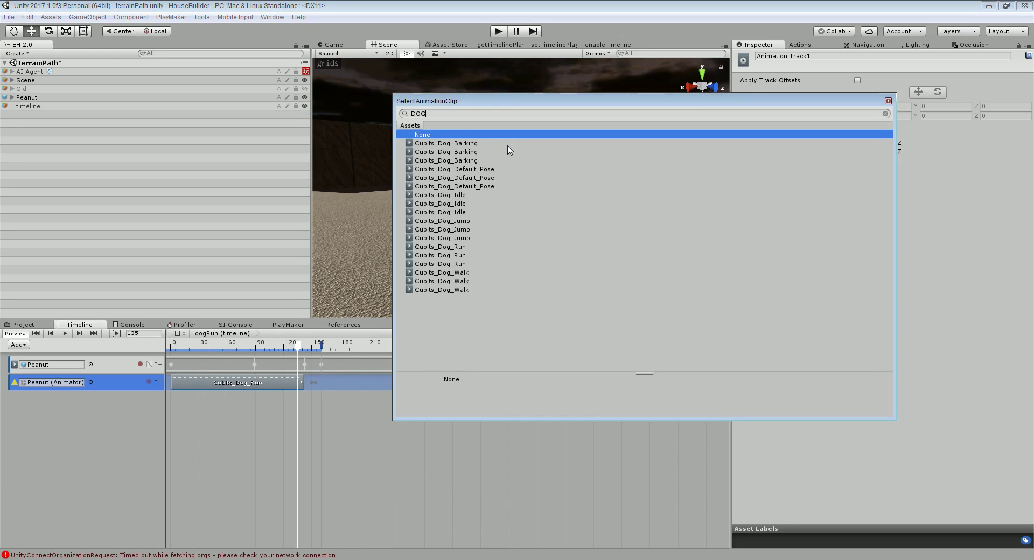
pyautogui.doubleClick(457, 223)
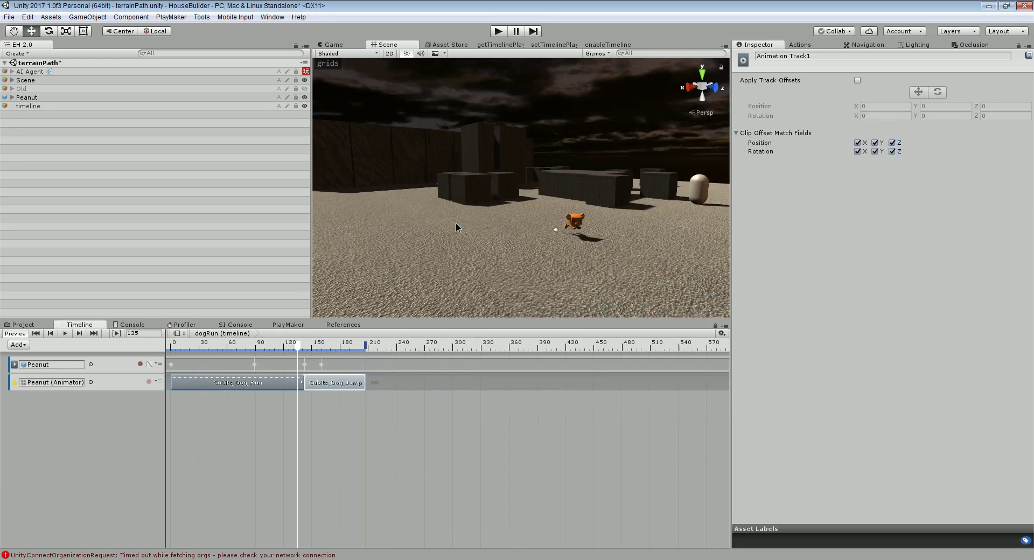
pyautogui.click(336, 384)
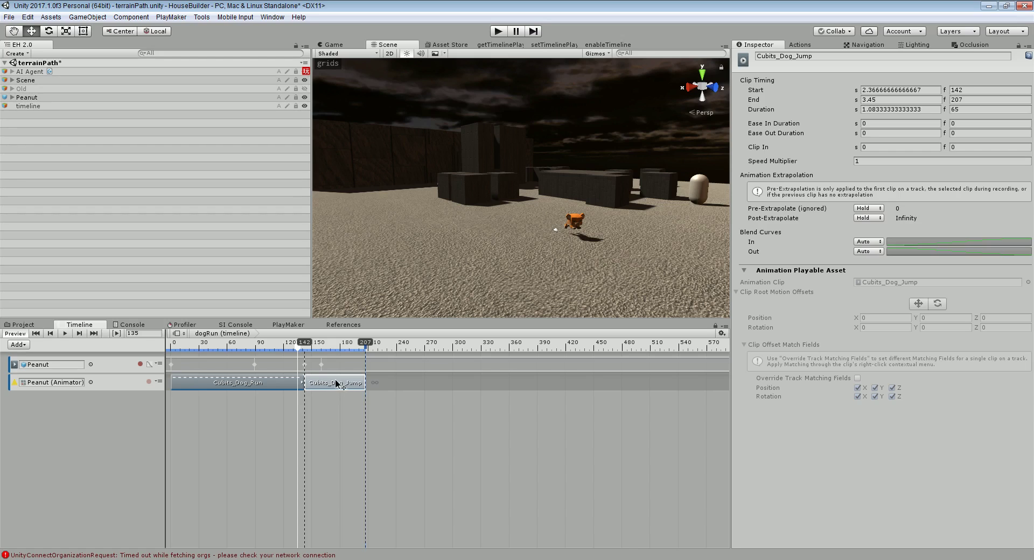
pyautogui.moveTo(335, 383); pyautogui.dragTo(322, 383)
pyautogui.moveTo(273, 347); pyautogui.dragTo(353, 344)
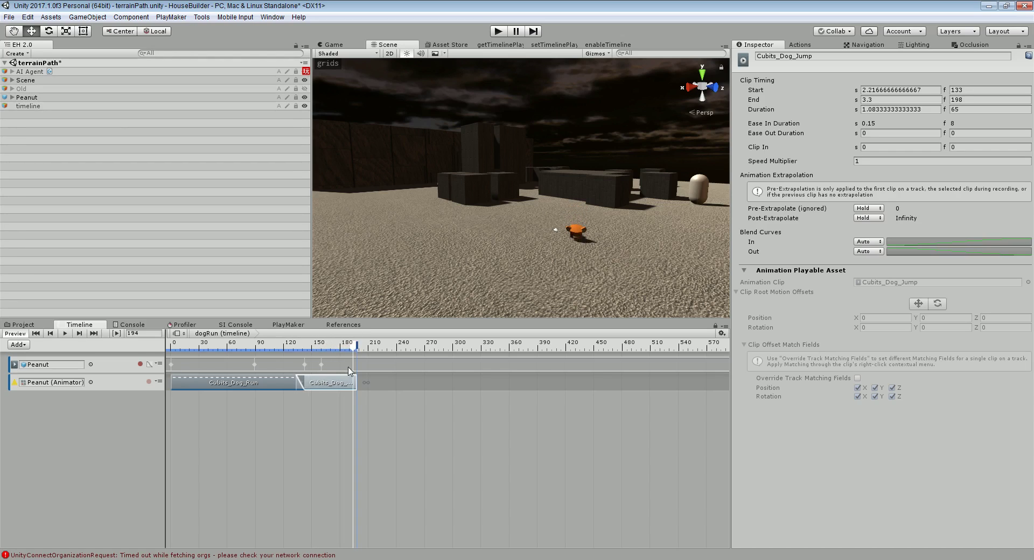
# Duplicate the jump clip and overlap the copy with the first jump
pyautogui.hotkey('ctrl', 'd')
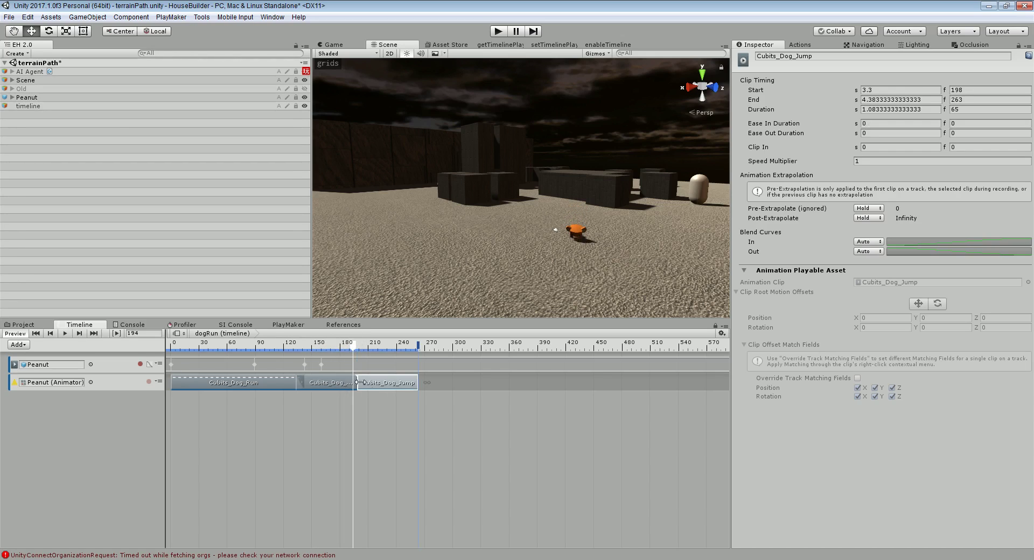
pyautogui.click(376, 384)
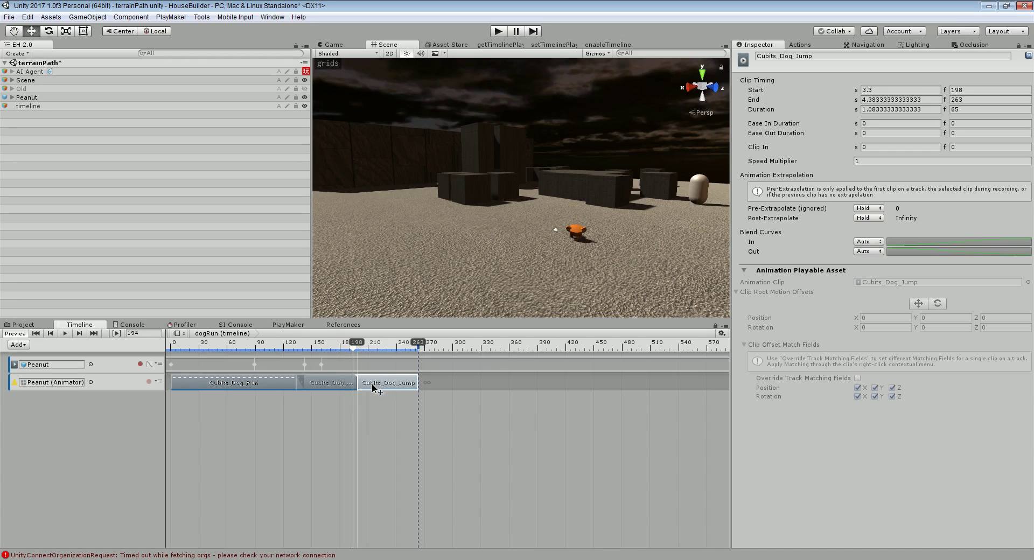
pyautogui.moveTo(371, 383); pyautogui.dragTo(365, 384)
pyautogui.moveTo(328, 348); pyautogui.dragTo(393, 349)
# Add Cubits_Dog_Barking after the jumps, overlapping the last jump to blend
pyautogui.rightClick(433, 385)
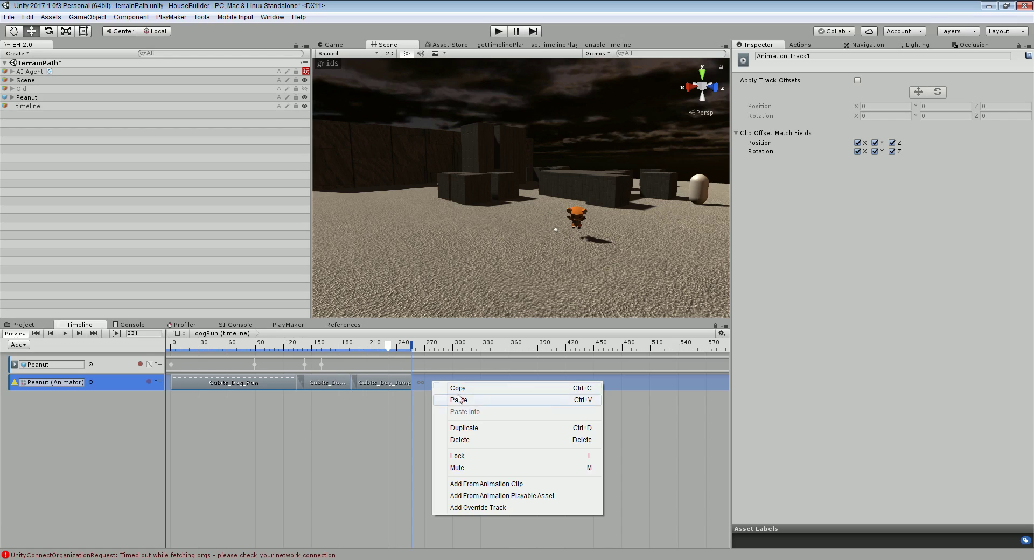
pyautogui.click(488, 484)
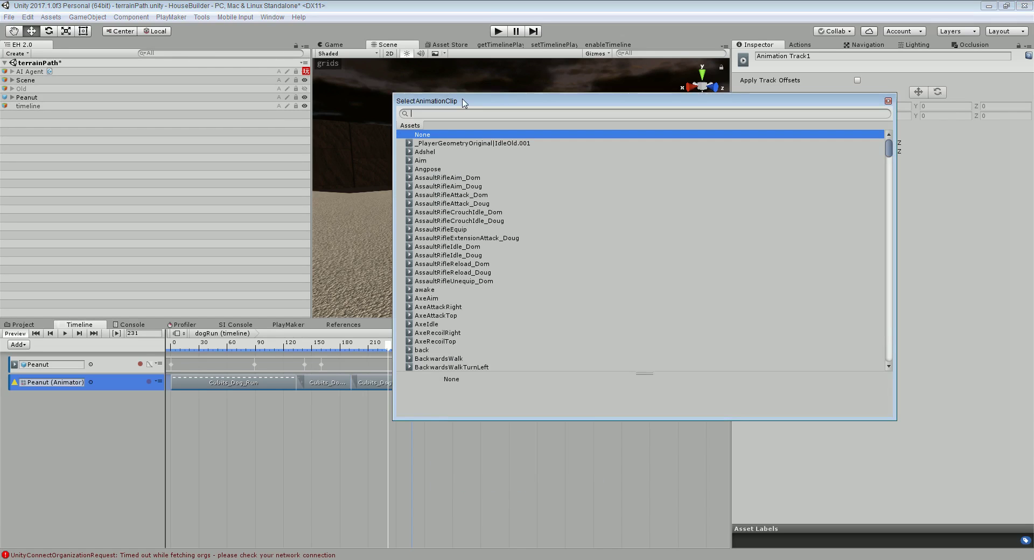
pyautogui.write('DOG')
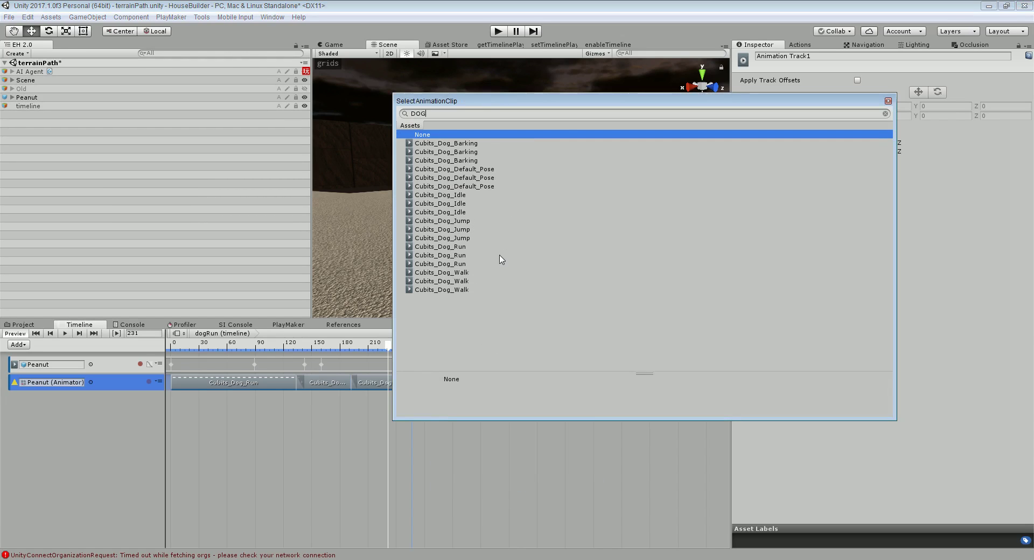
pyautogui.doubleClick(471, 143)
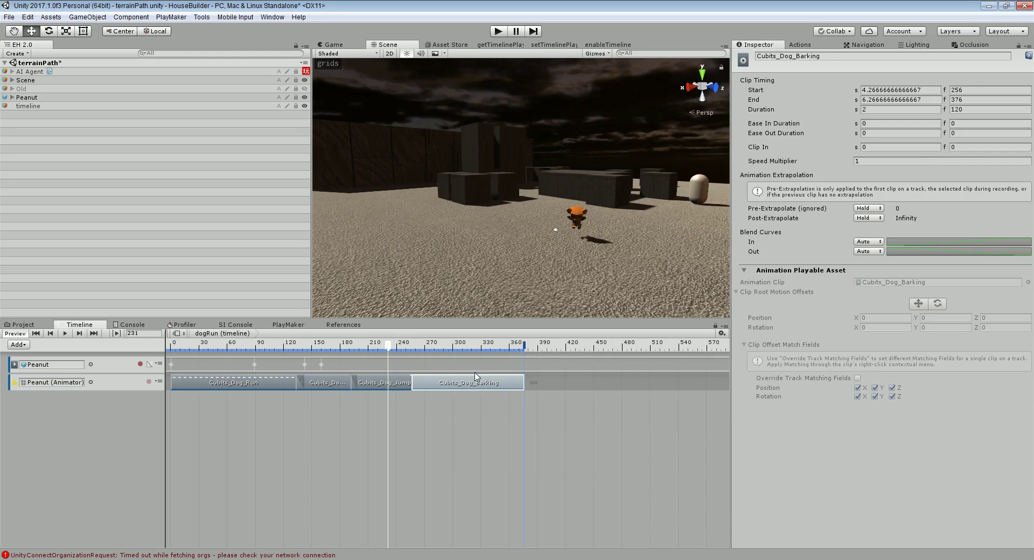
pyautogui.moveTo(474, 383); pyautogui.dragTo(465, 383)
pyautogui.moveTo(391, 347); pyautogui.dragTo(509, 343)
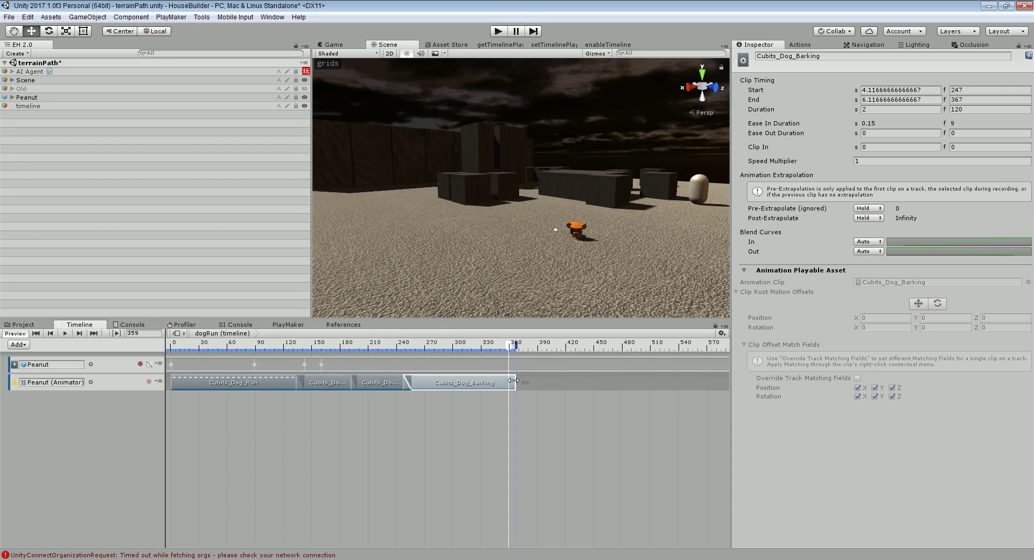
# Add Cubits_Dog_Idle after the barking clip, overlapping it to blend
pyautogui.rightClick(552, 382)
pyautogui.click(588, 482)
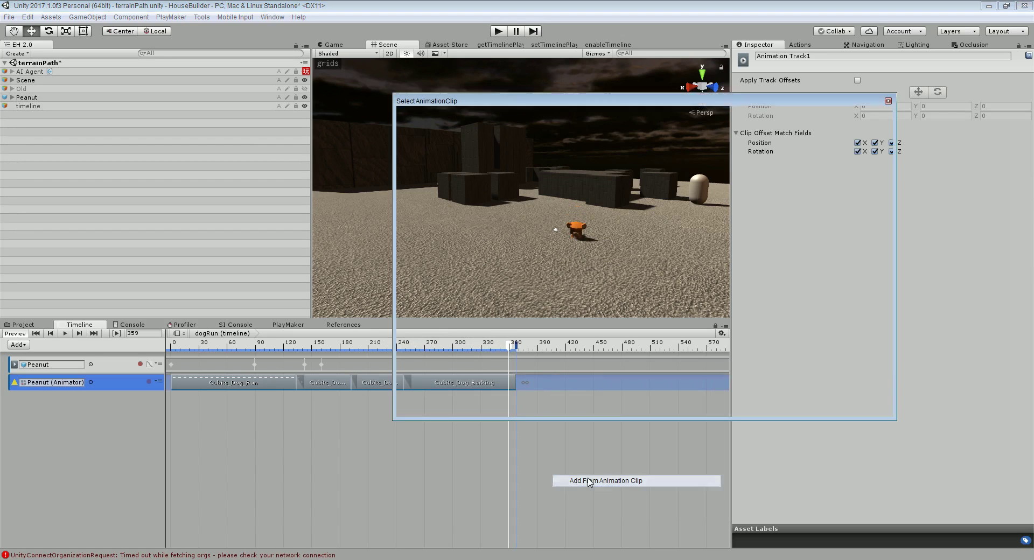
pyautogui.write('DOG')
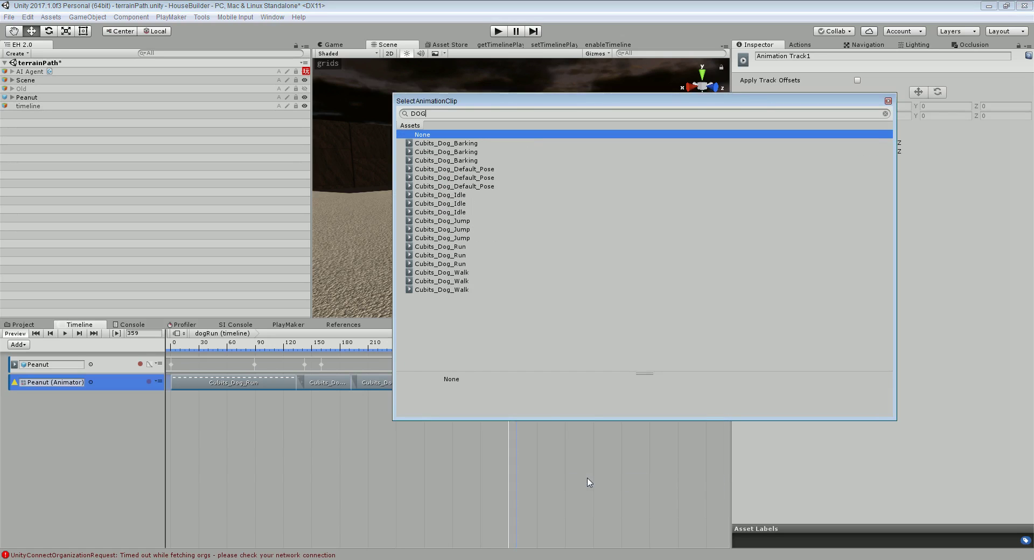
pyautogui.doubleClick(458, 199)
pyautogui.moveTo(588, 384); pyautogui.dragTo(570, 384)
# Play the dogRun timeline from frame 0 and select Peanut
pyautogui.click(172, 343)
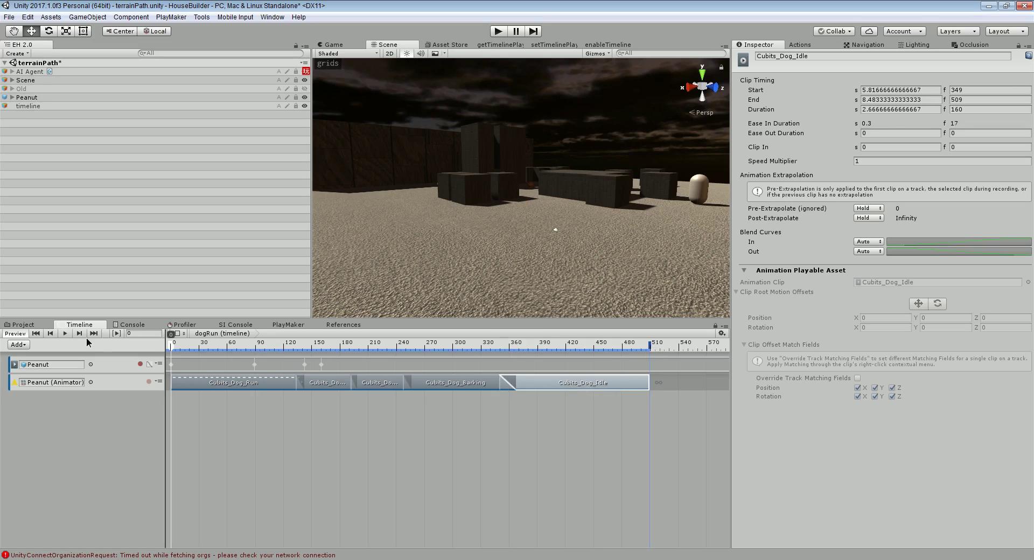
pyautogui.click(69, 332)
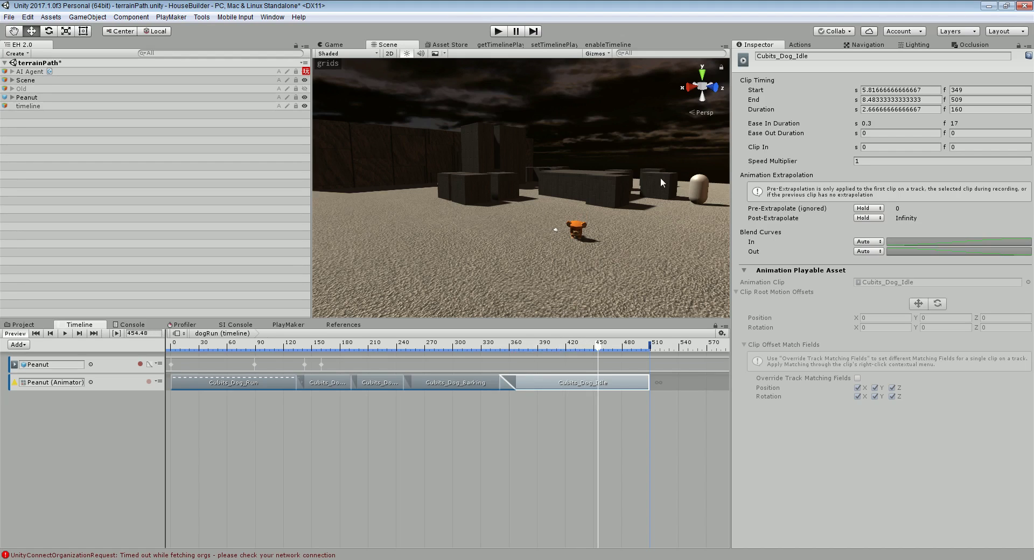
pyautogui.click(27, 97)
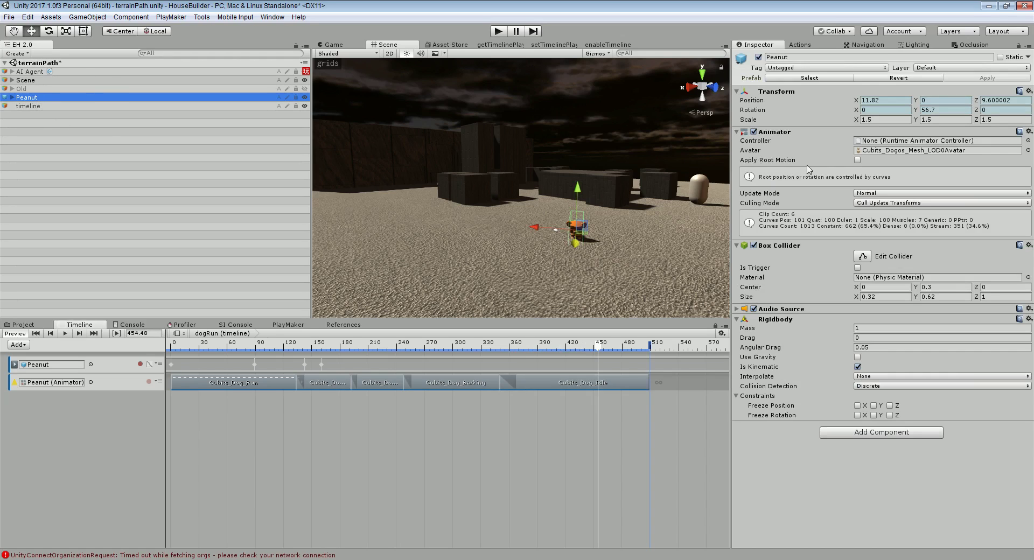
# Replay the timeline with Apply Root Motion on, then switch root motion back off
pyautogui.click(857, 160)
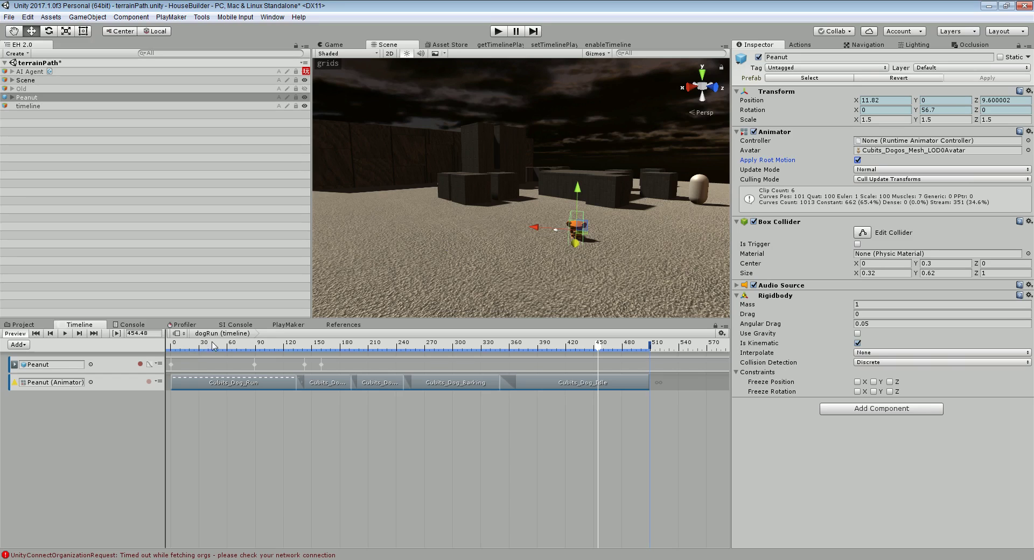
pyautogui.moveTo(214, 346); pyautogui.dragTo(110, 354)
pyautogui.click(66, 334)
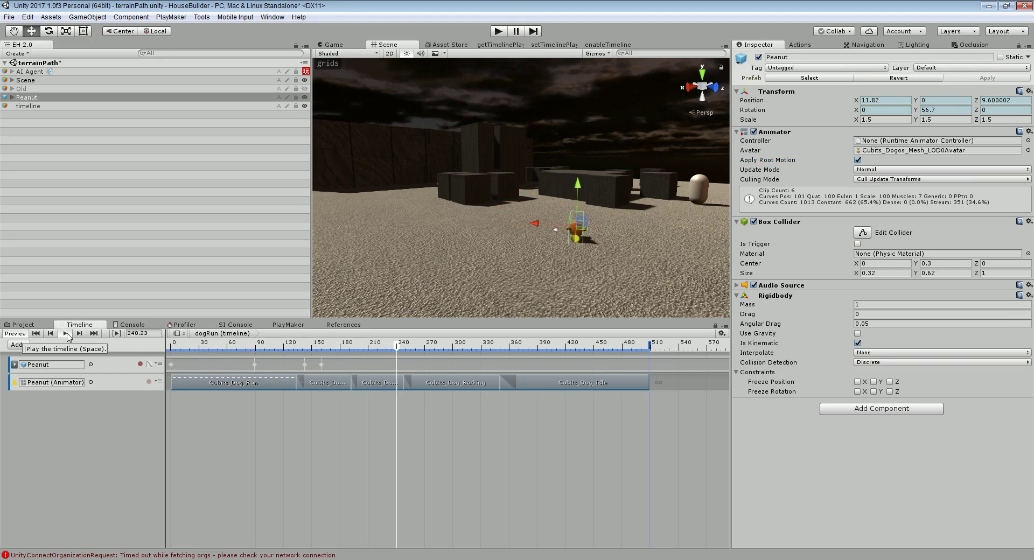
pyautogui.click(67, 333)
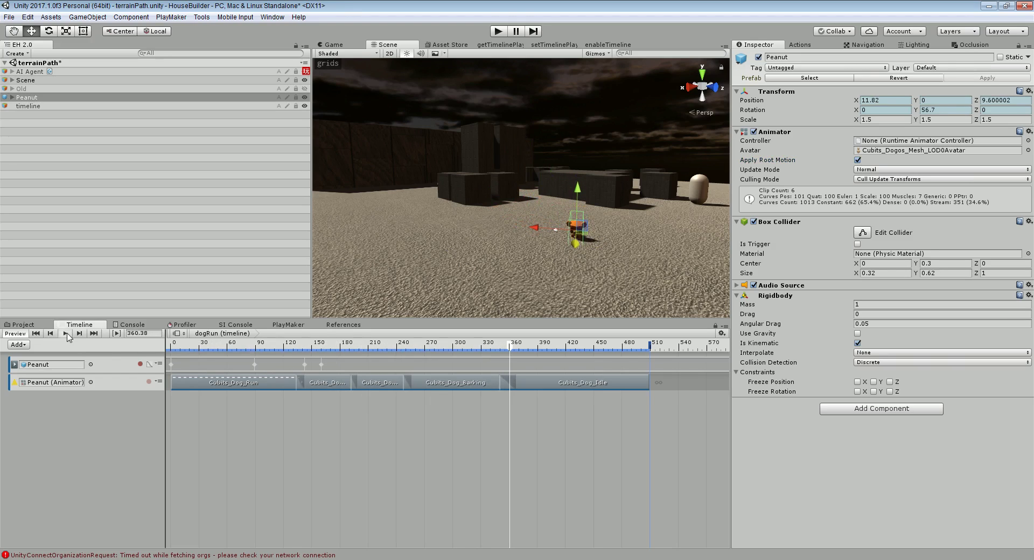
pyautogui.click(857, 160)
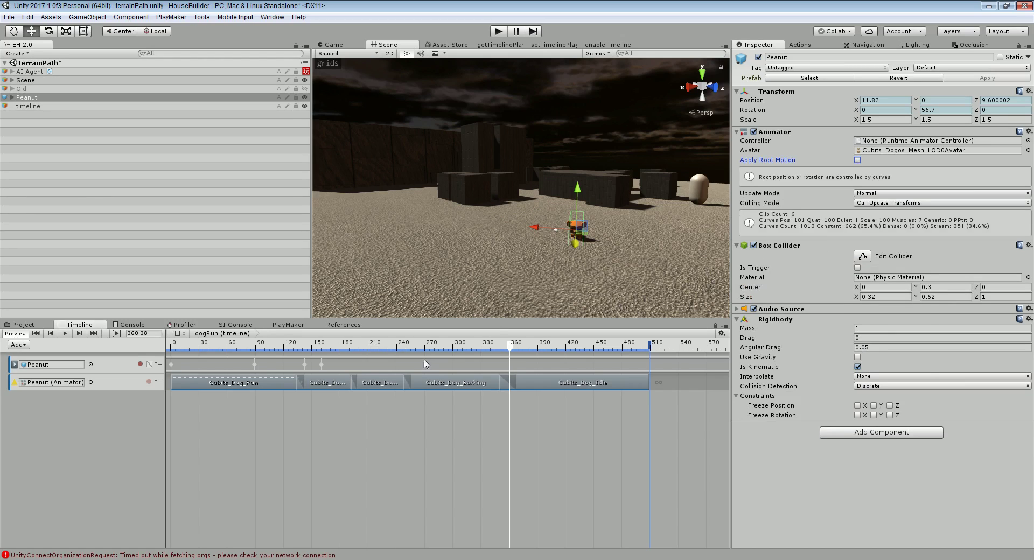
pyautogui.click(9, 16)
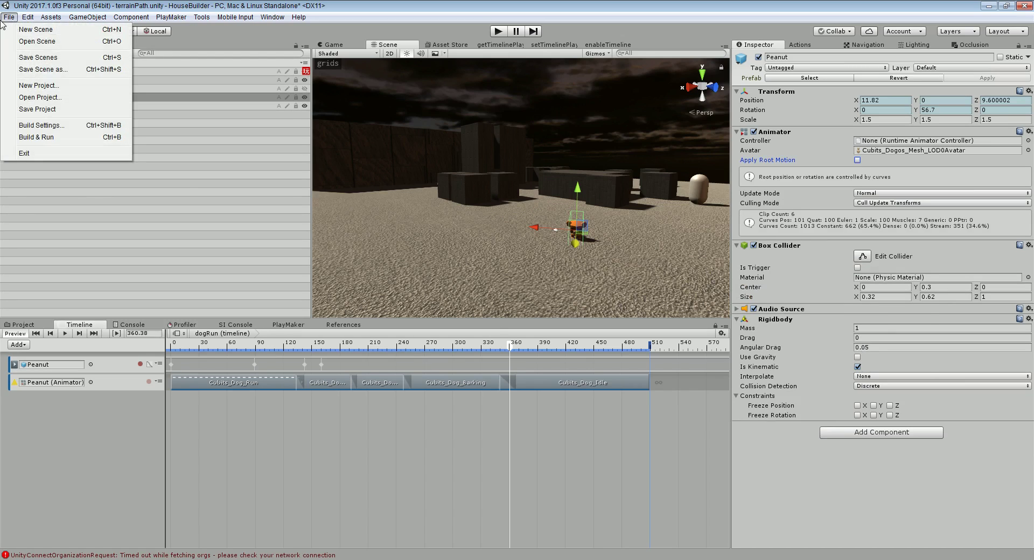
# Save the terrainPath scene and review Peanut's Audio Source, which has no AudioClip assigned
pyautogui.click(38, 57)
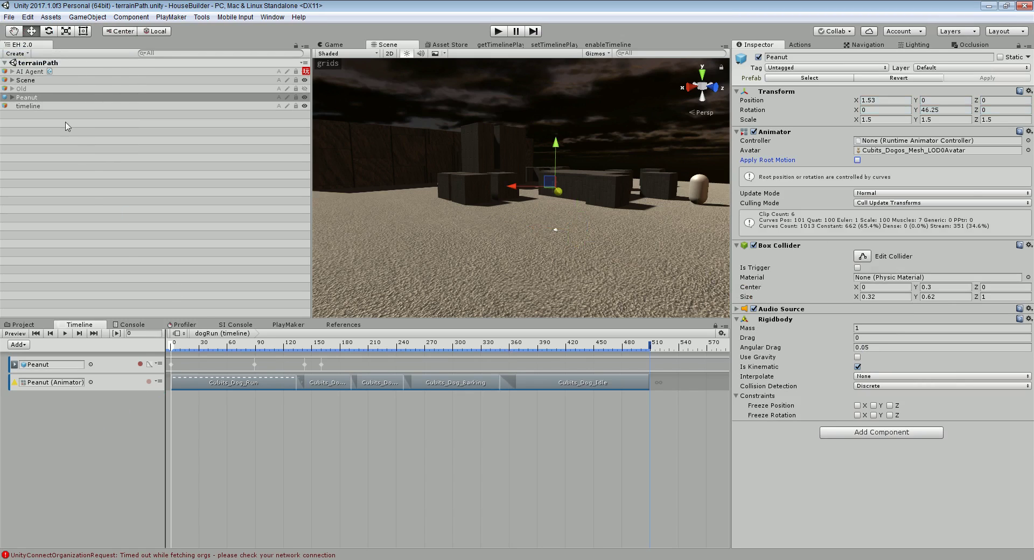
pyautogui.click(744, 311)
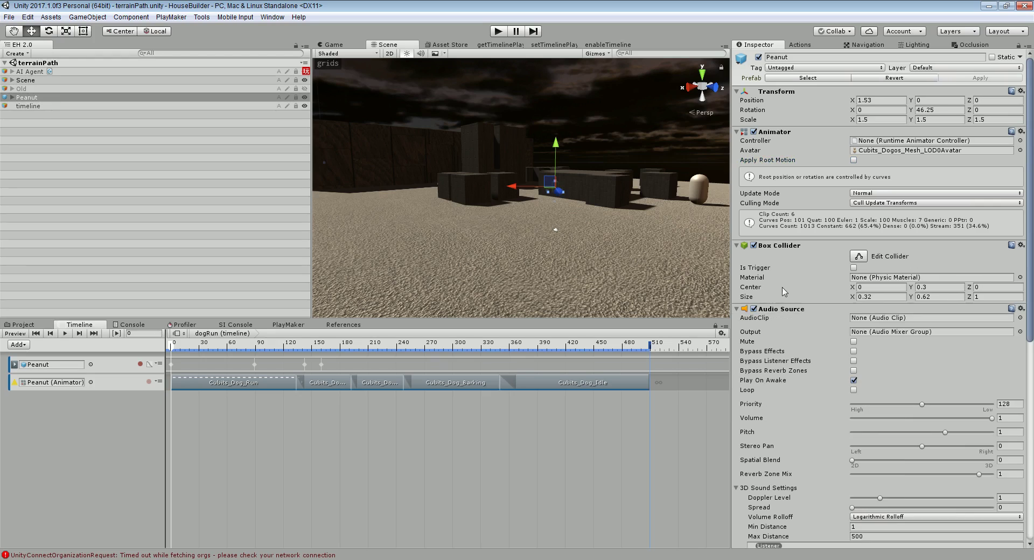
pyautogui.scroll(-5, 785, 290)
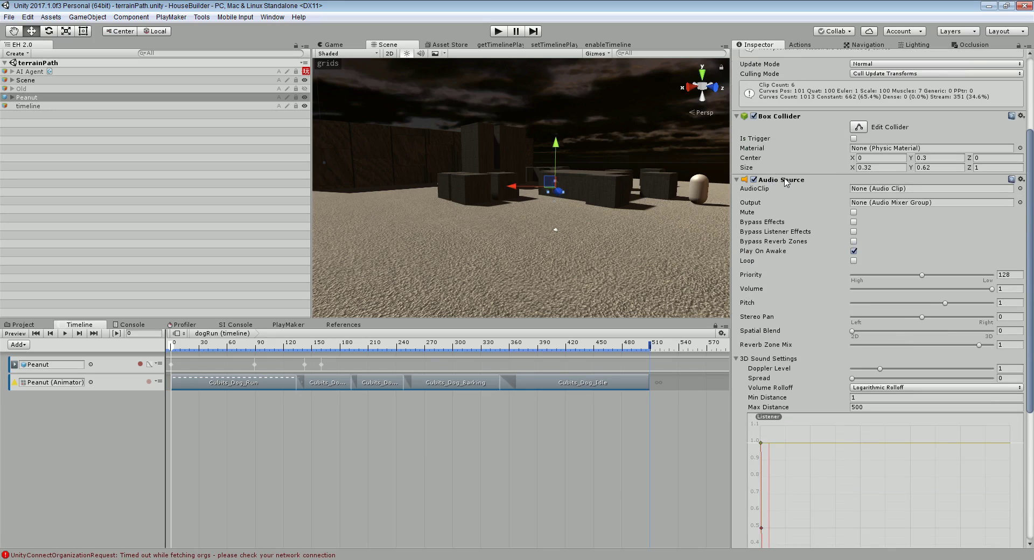
pyautogui.scroll(-1, 808, 181)
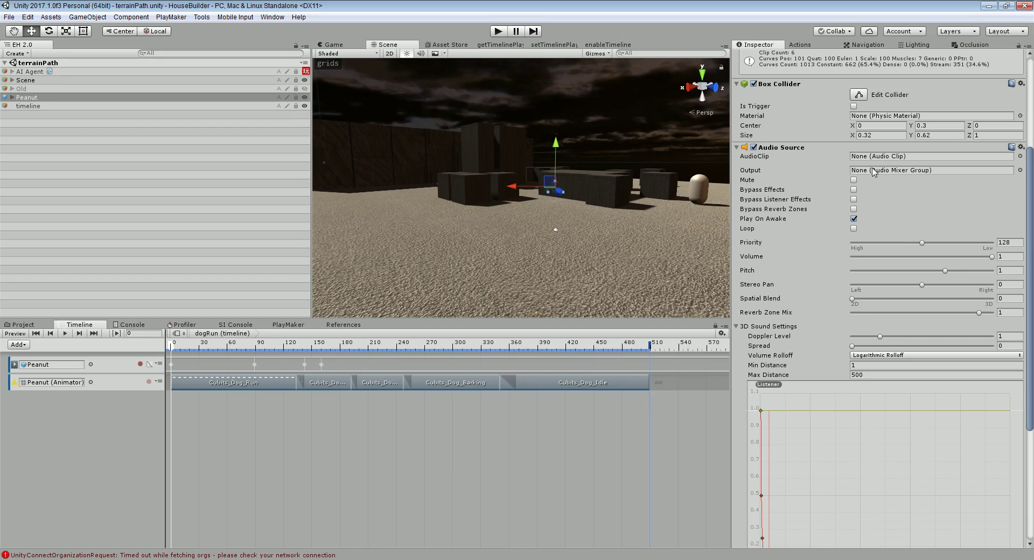
# Add an audio track to the timeline bound to Peanut's Audio Source
pyautogui.click(34, 423)
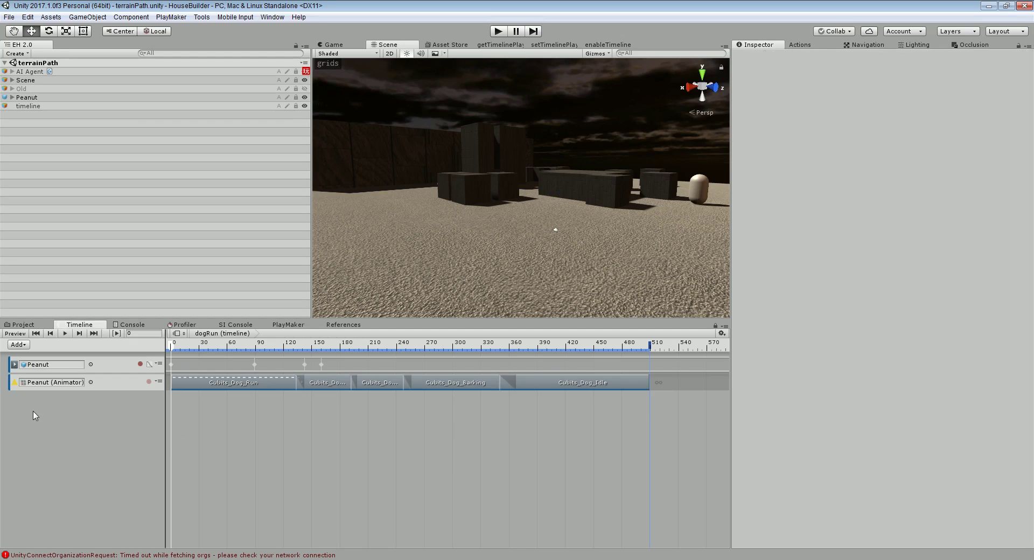
pyautogui.rightClick(34, 412)
pyautogui.click(69, 458)
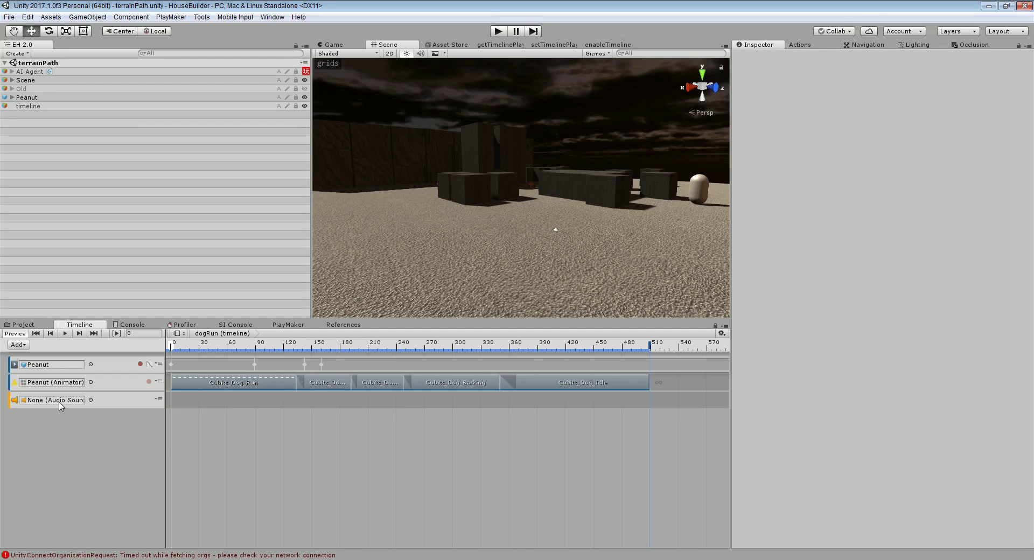
pyautogui.click(39, 98)
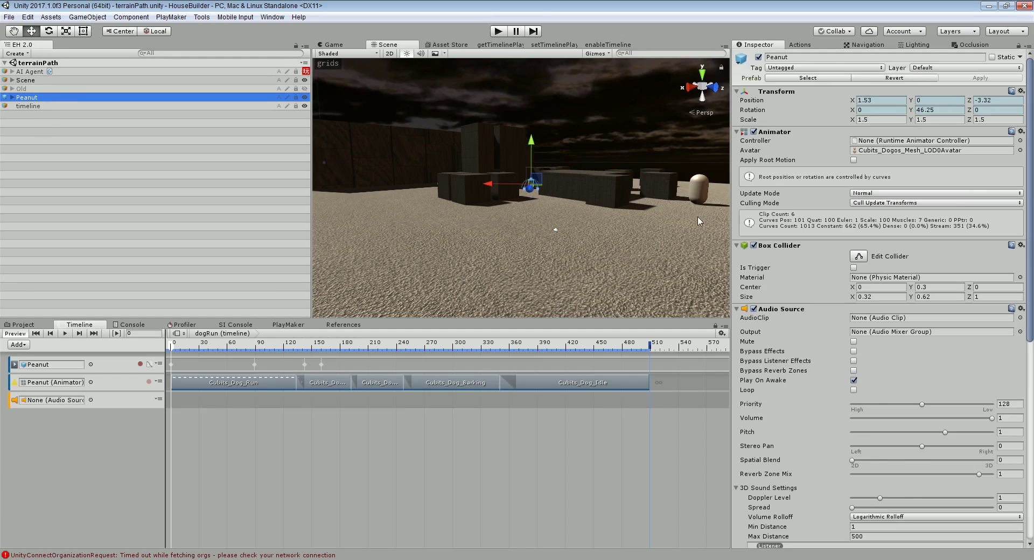
pyautogui.moveTo(787, 315); pyautogui.dragTo(56, 404)
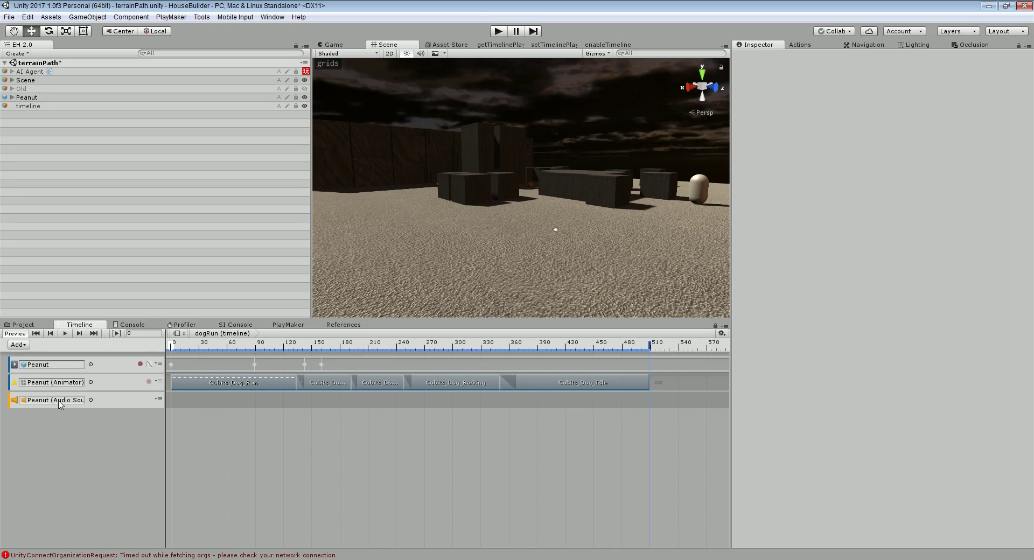
# Place the dogrun sound on Peanut's audio track and lengthen it to 74 frames
pyautogui.rightClick(188, 405)
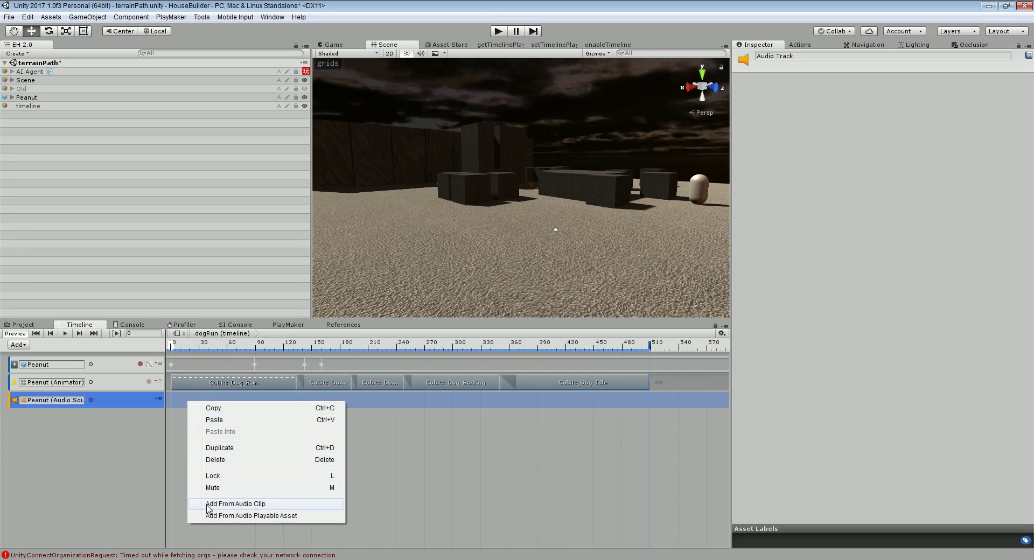
pyautogui.click(235, 503)
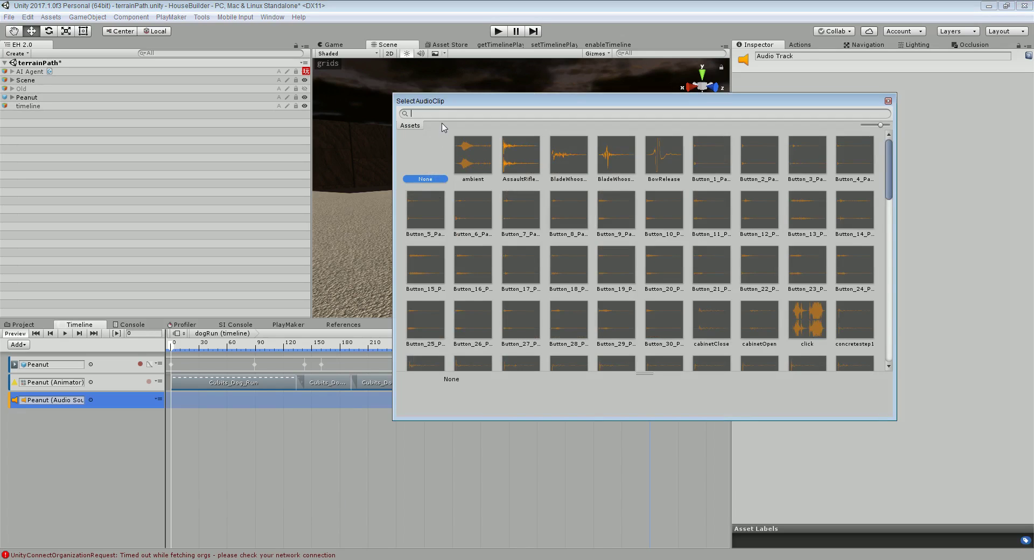
pyautogui.write('RUN')
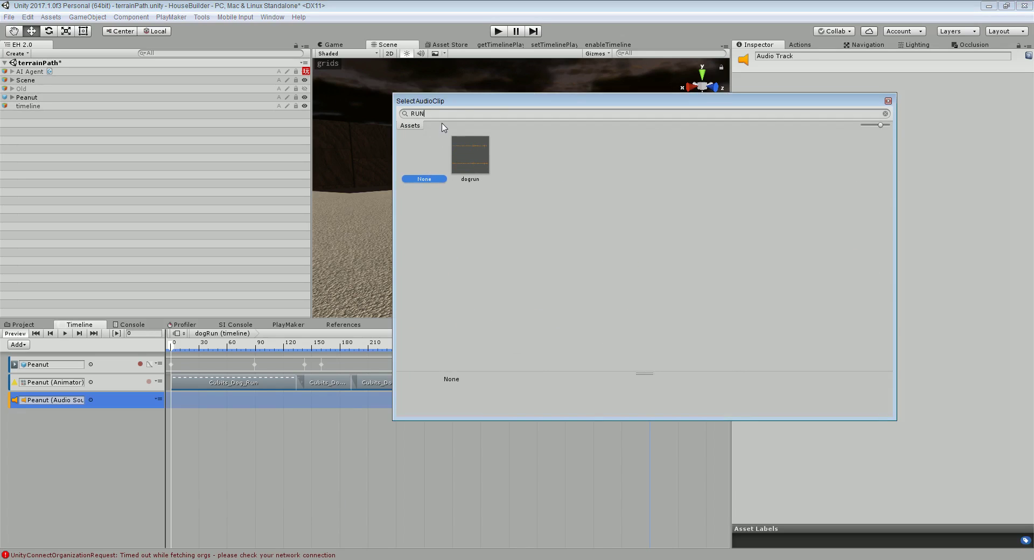
pyautogui.click(476, 157)
pyautogui.doubleClick(476, 158)
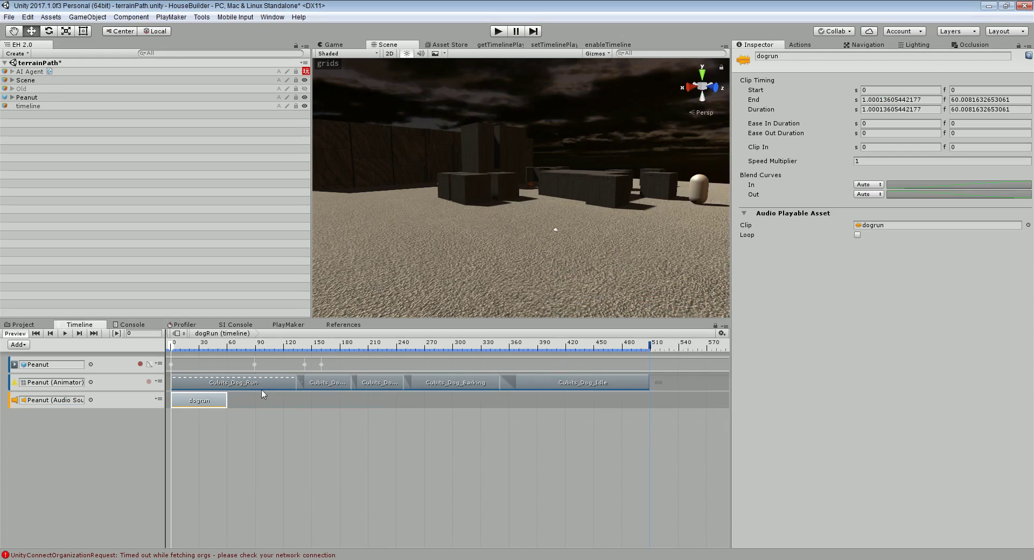
pyautogui.moveTo(227, 401); pyautogui.dragTo(302, 398)
# Add a real_boing clip overlapping the end of dogrun
pyautogui.rightClick(333, 399)
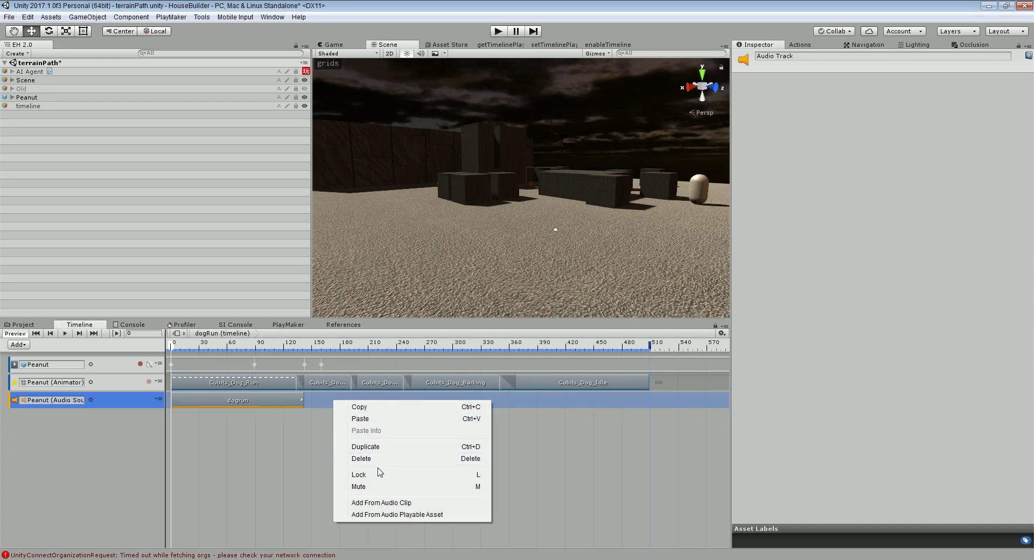
pyautogui.click(364, 505)
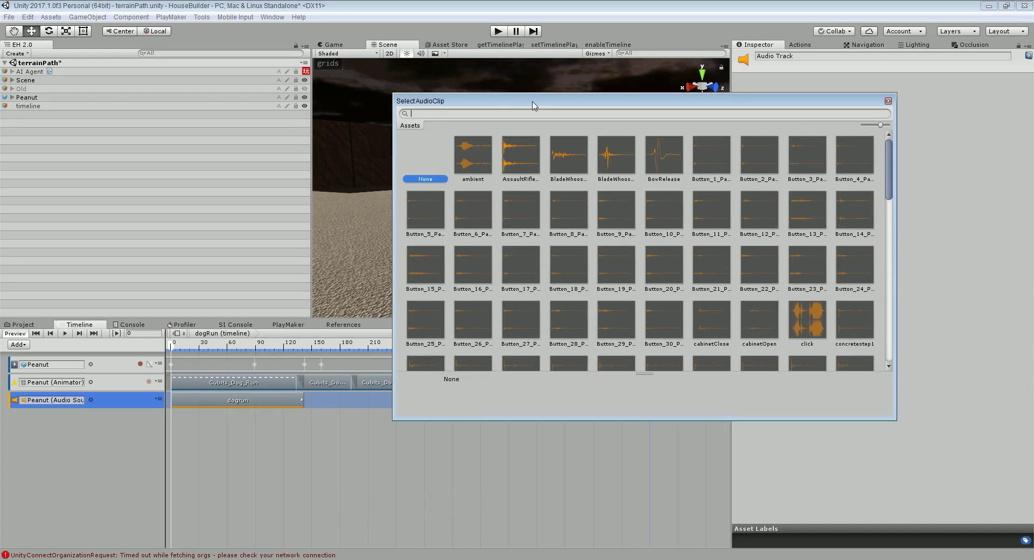
pyautogui.write('BOING')
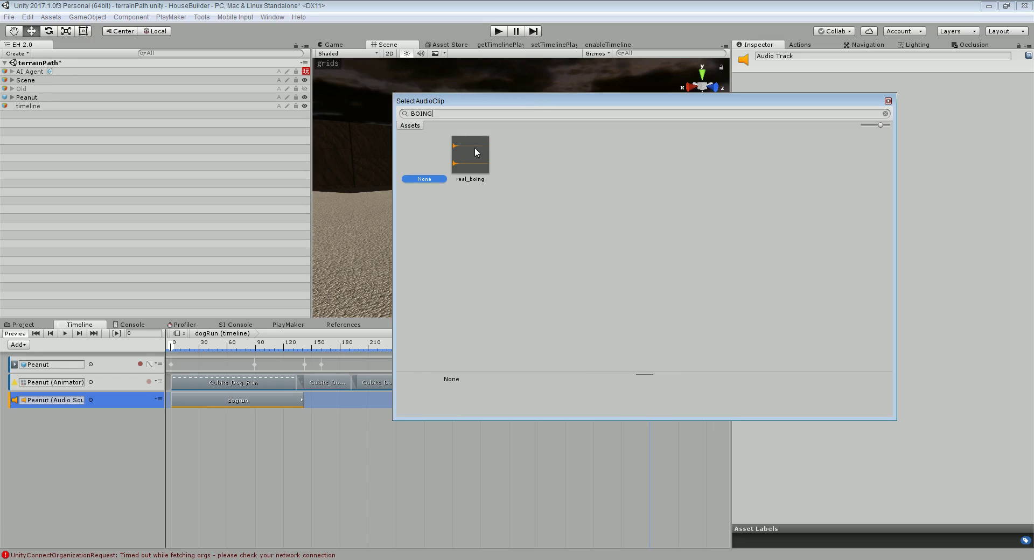
pyautogui.doubleClick(474, 152)
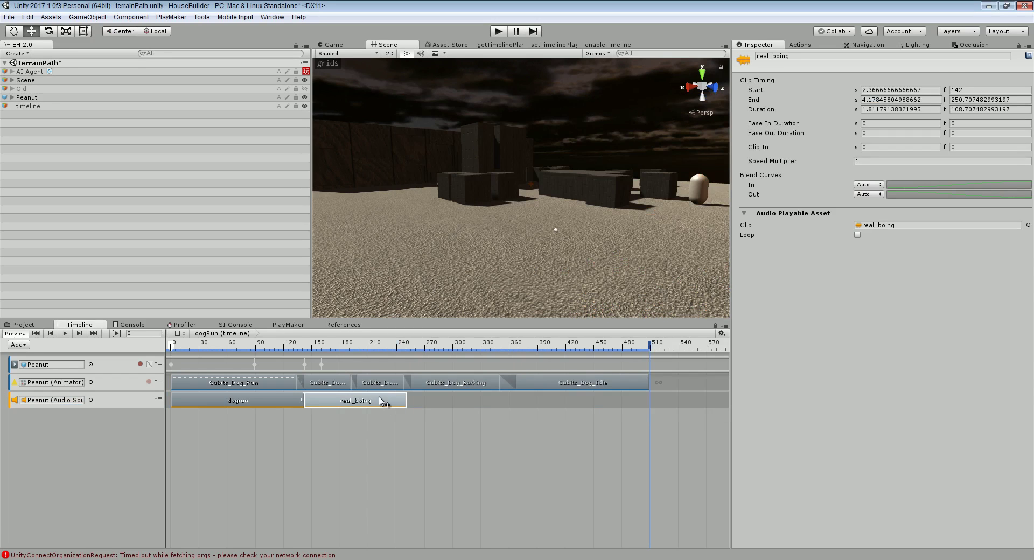
pyautogui.moveTo(394, 402)
pyautogui.mouseDown()
pyautogui.moveTo(385, 403)
pyautogui.moveTo(411, 401)
pyautogui.moveTo(372, 406)
pyautogui.moveTo(457, 393)
pyautogui.moveTo(405, 405)
pyautogui.mouseUp()
# Duplicate real_boing and trim the copy to frames 220–304
pyautogui.hotkey('ctrl', 'd')
pyautogui.click(396, 400)
pyautogui.moveTo(479, 401); pyautogui.dragTo(452, 400)
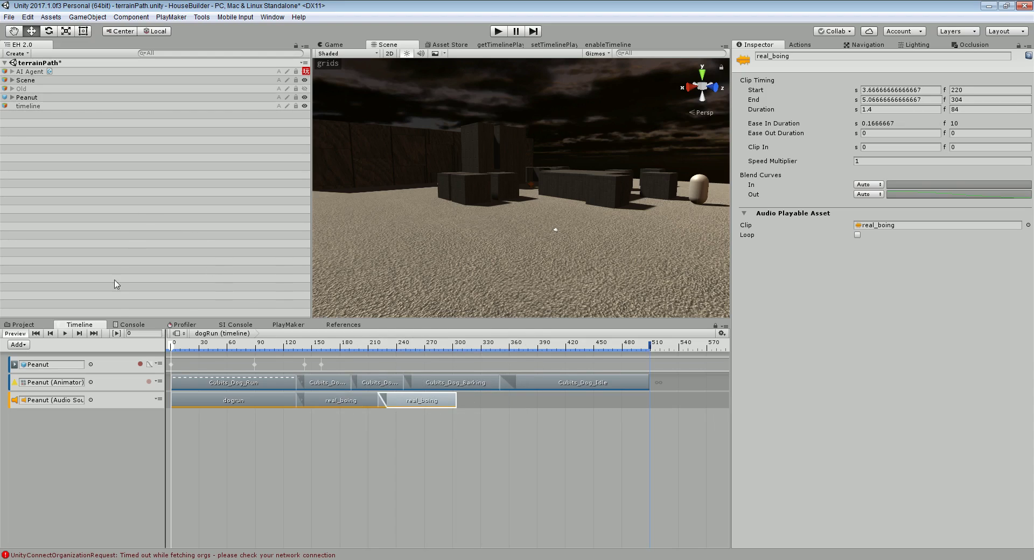
# Add the small-dog-barking sound after the boings and shorten the long clip
pyautogui.rightClick(493, 404)
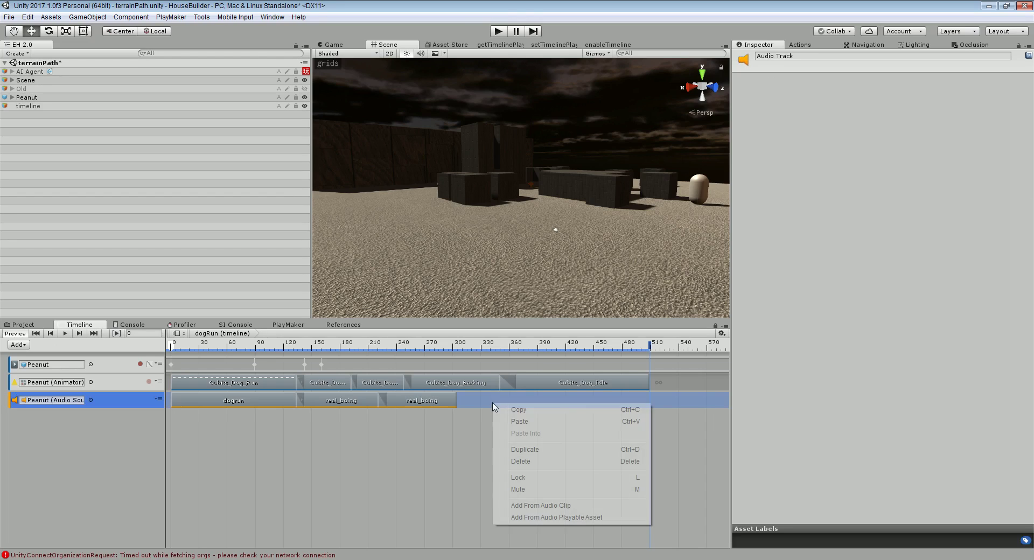
pyautogui.click(530, 505)
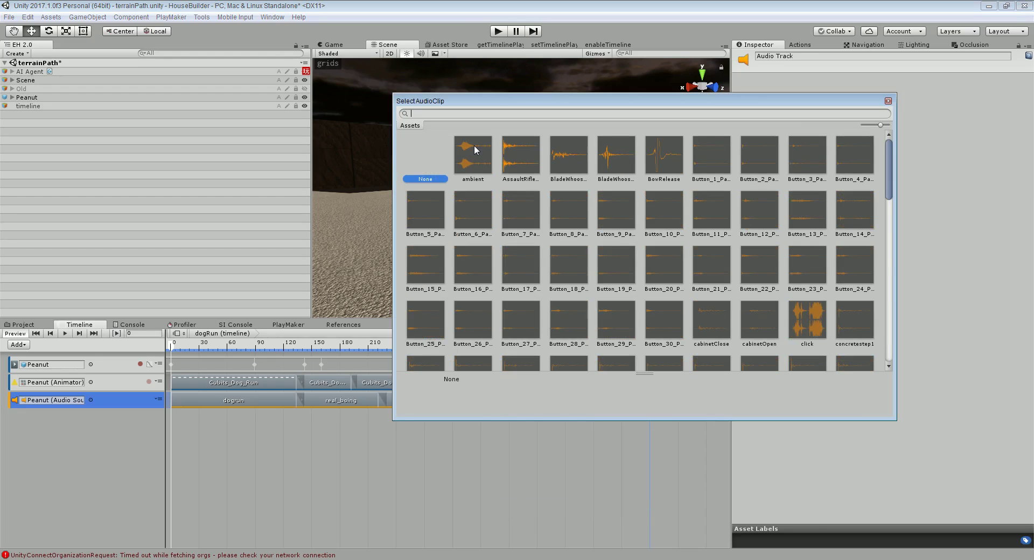
pyautogui.write('BARK')
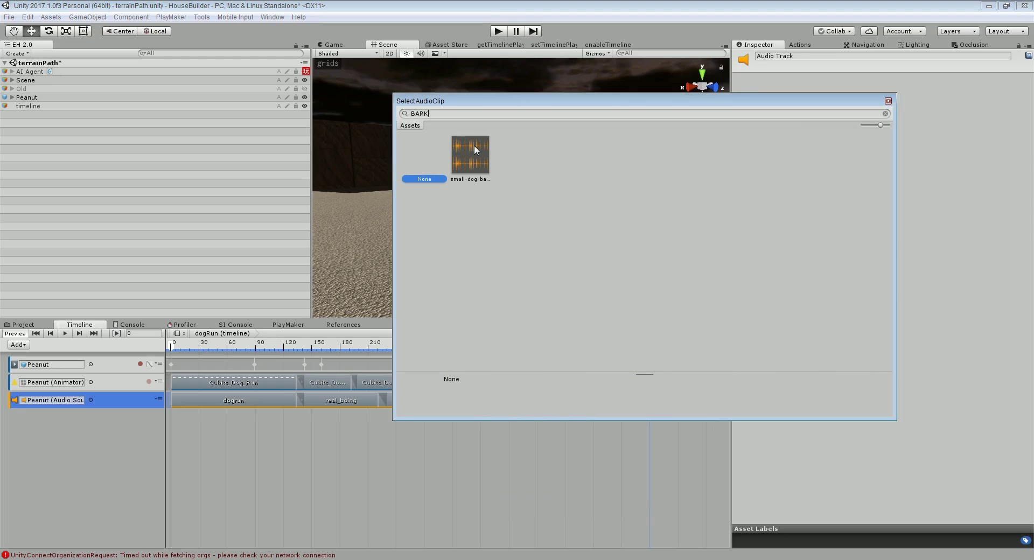
pyautogui.click(474, 154)
pyautogui.doubleClick(474, 144)
pyautogui.scroll(-5, 516, 429)
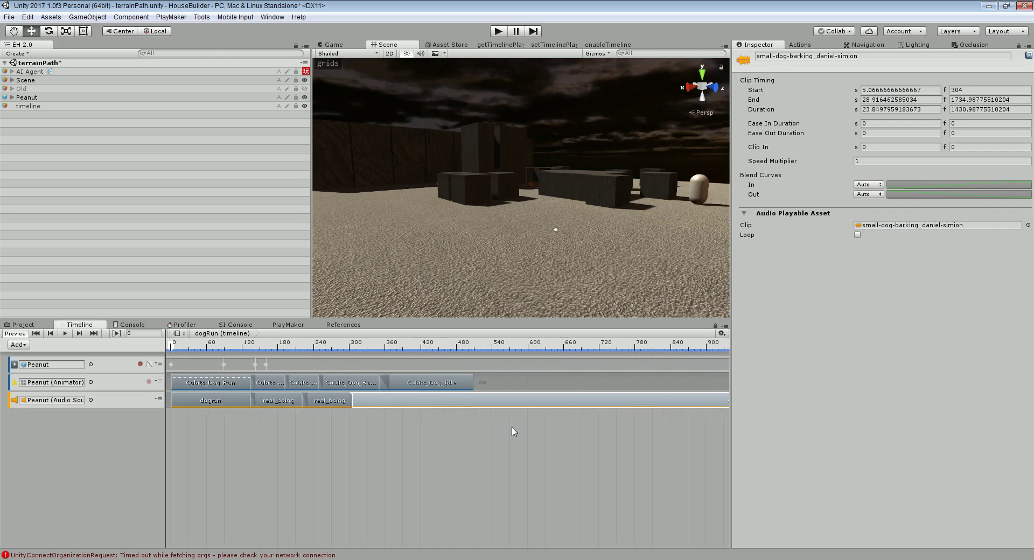
pyautogui.scroll(-3, 517, 422)
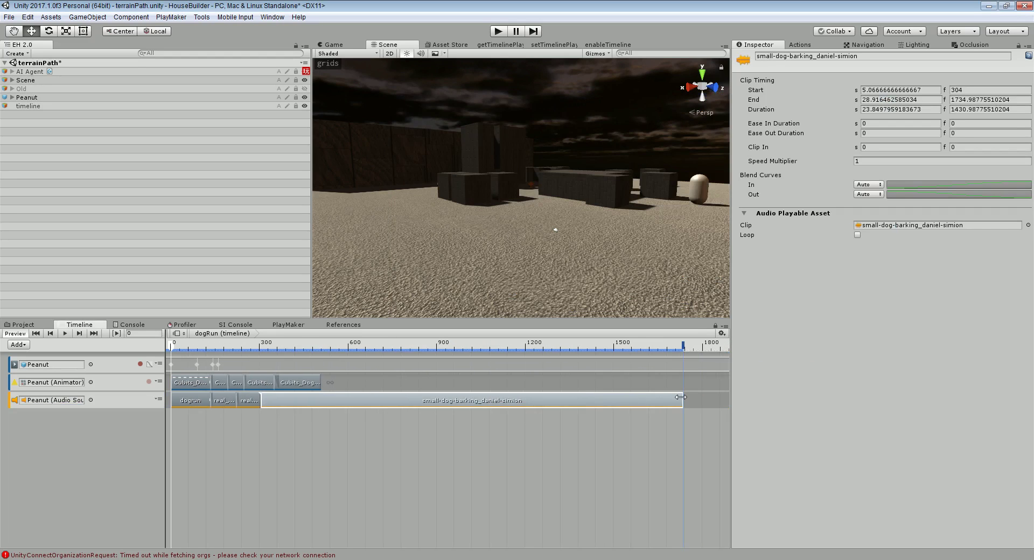
pyautogui.moveTo(682, 401); pyautogui.dragTo(279, 400)
pyautogui.scroll(1, 279, 399)
pyautogui.scroll(4, 280, 399)
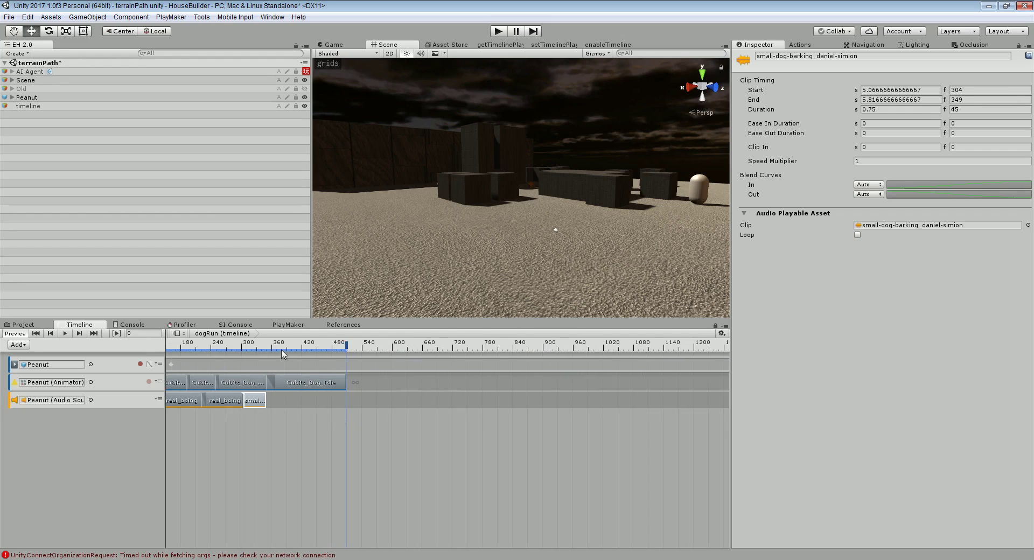
# Move the barking clip to start at frame 290, blending over the boing, and preview
pyautogui.moveTo(283, 350); pyautogui.dragTo(241, 350)
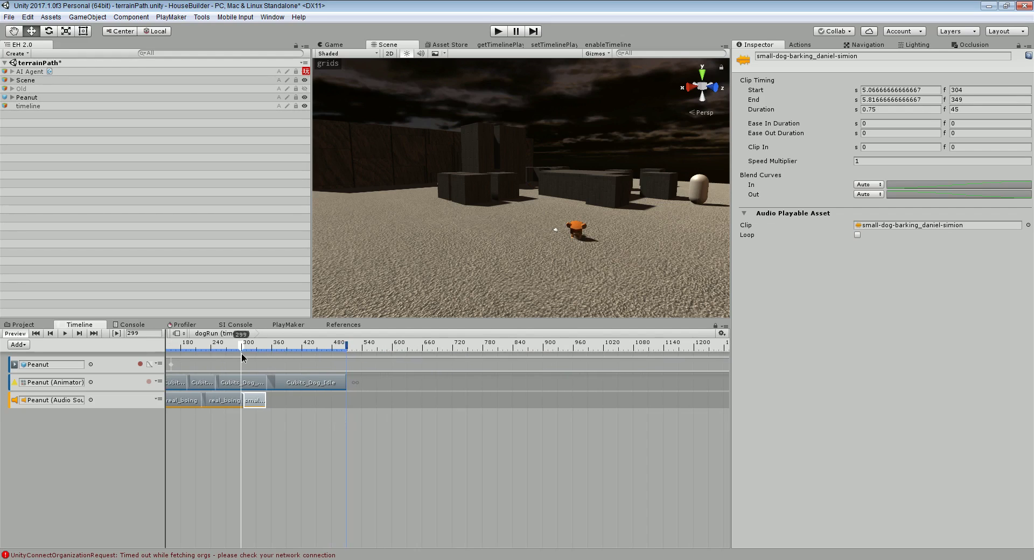
pyautogui.click(254, 401)
pyautogui.moveTo(254, 403); pyautogui.dragTo(267, 402)
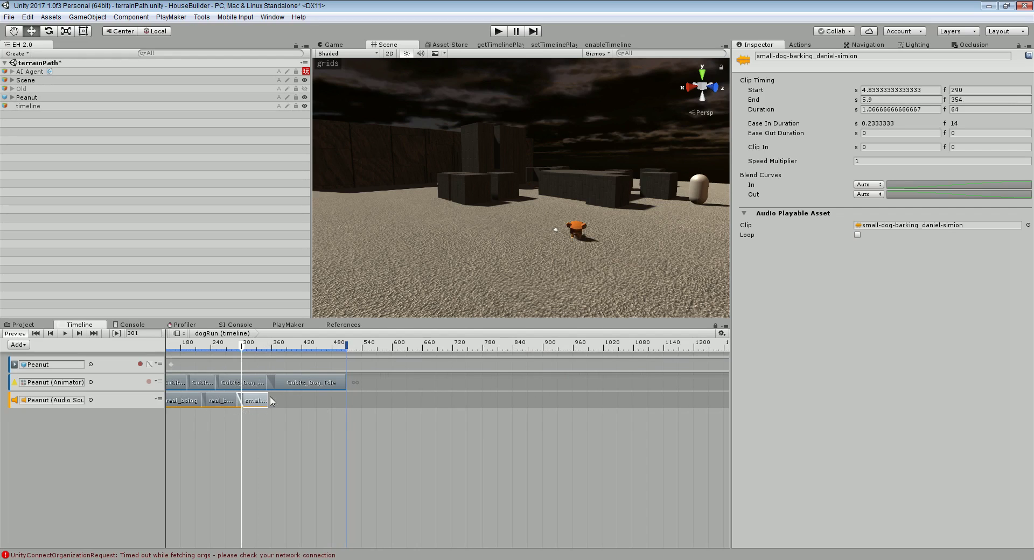
pyautogui.moveTo(285, 350); pyautogui.dragTo(201, 350)
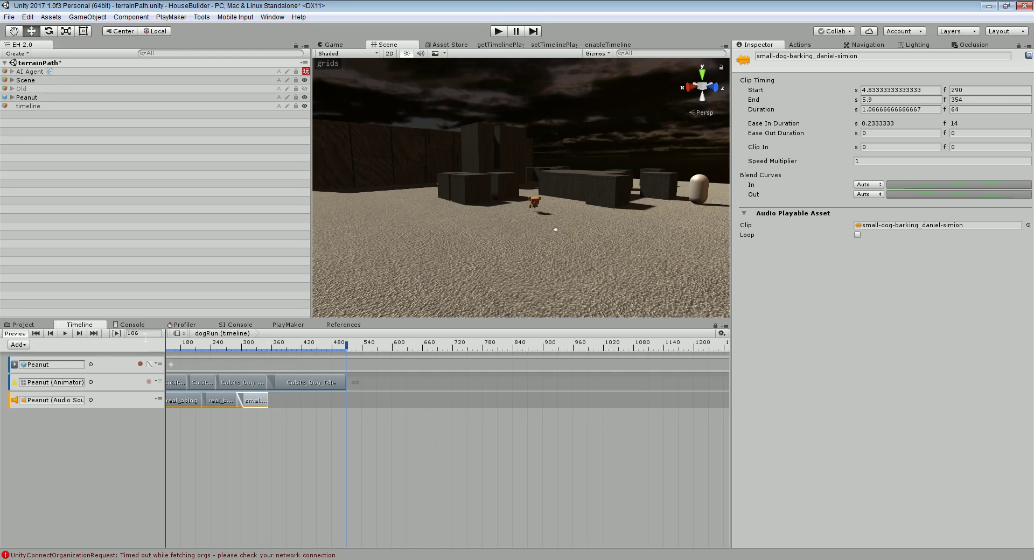
pyautogui.scroll(-3, 205, 377)
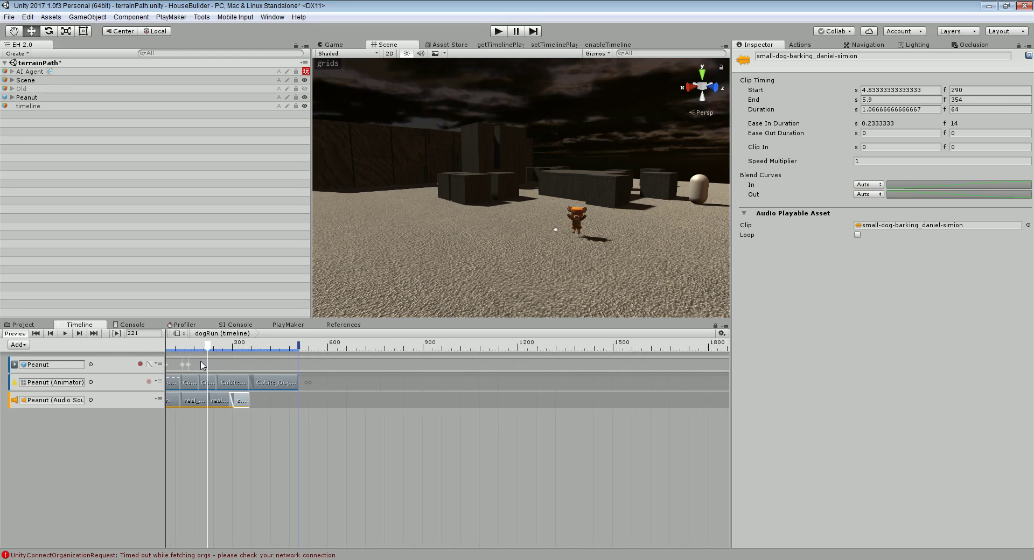
pyautogui.scroll(1, 208, 396)
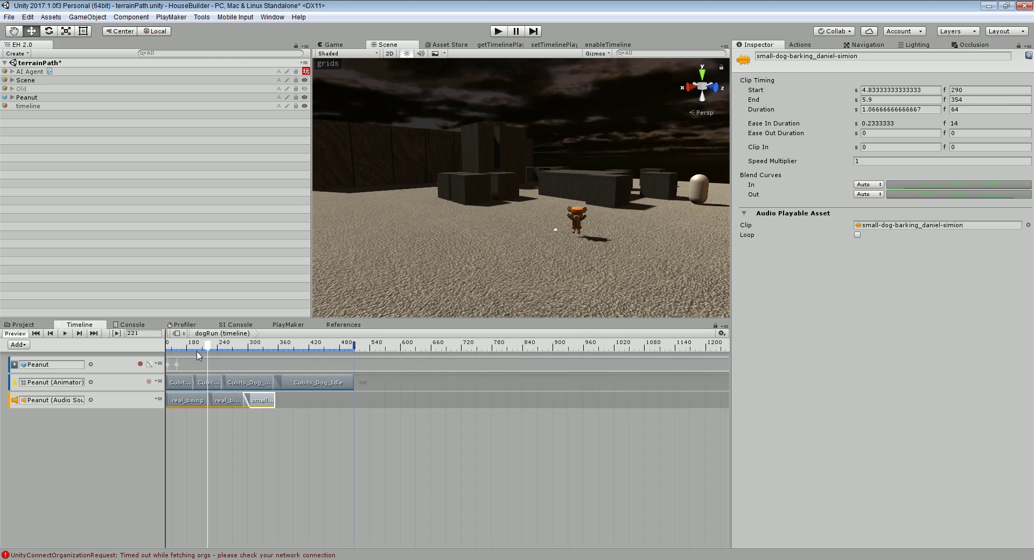
pyautogui.moveTo(201, 350); pyautogui.dragTo(59, 351)
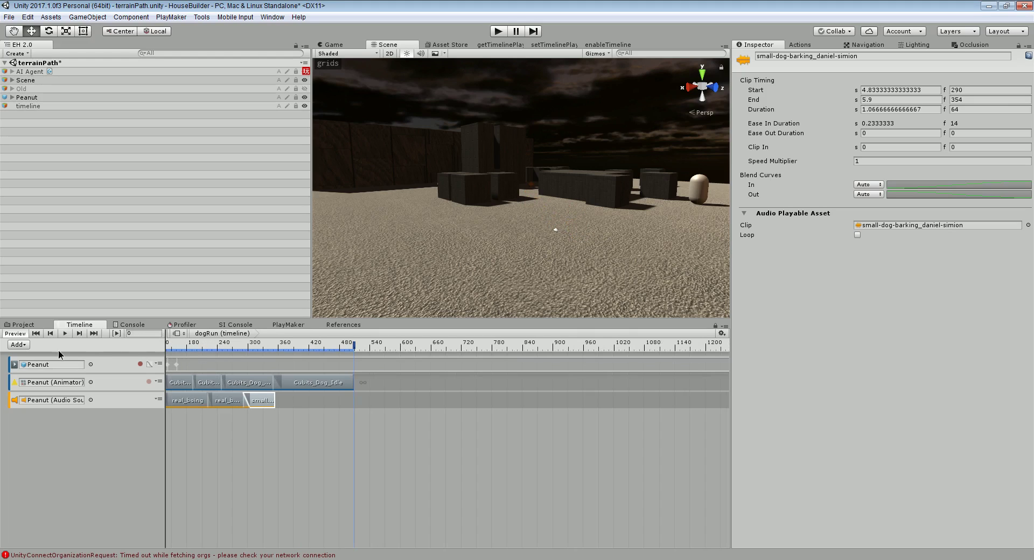
# Rewind the timeline to frame 0 and save the terrainPath scene
pyautogui.click(199, 419)
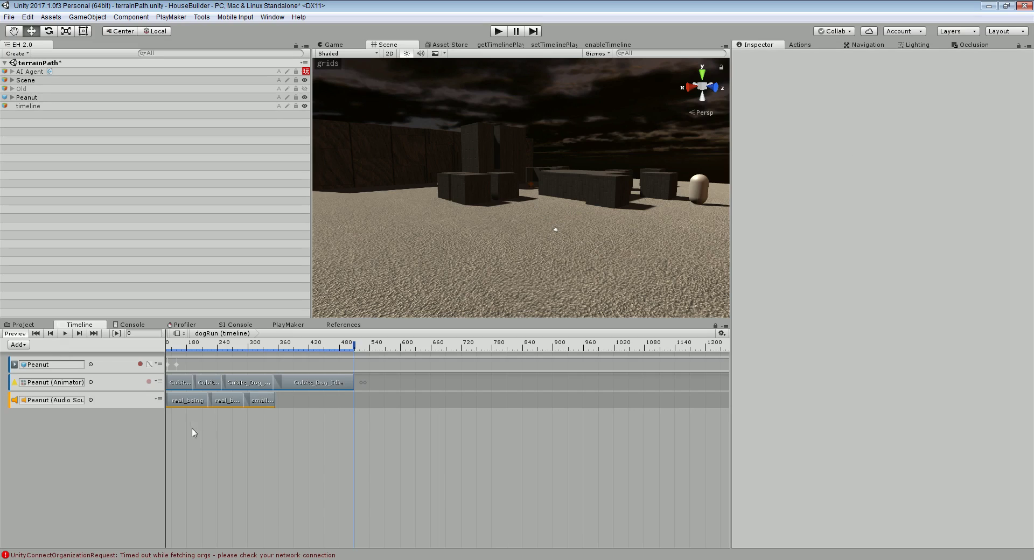
pyautogui.click(324, 343)
pyautogui.moveTo(267, 350); pyautogui.dragTo(31, 356)
pyautogui.moveTo(177, 344); pyautogui.dragTo(105, 349)
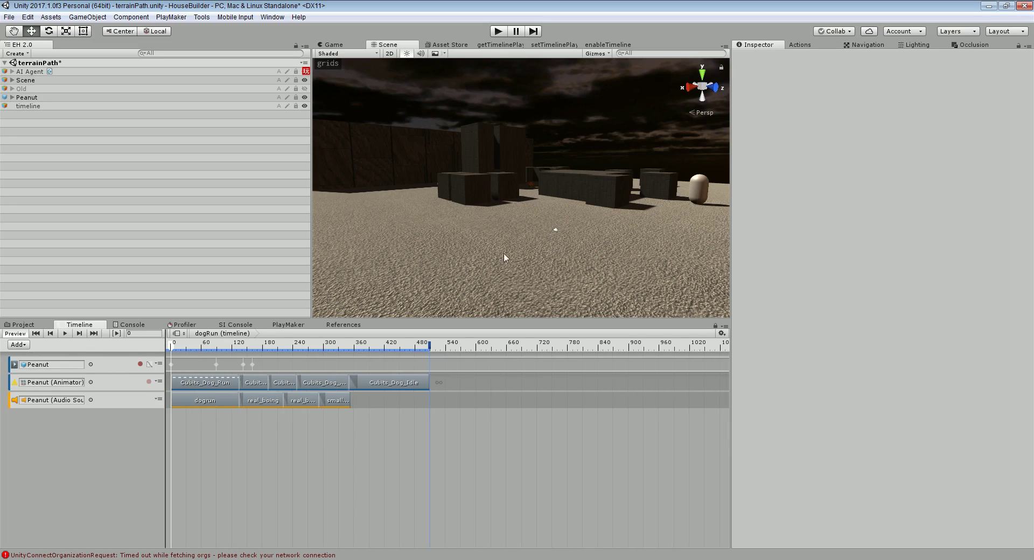
pyautogui.click(10, 16)
pyautogui.click(25, 57)
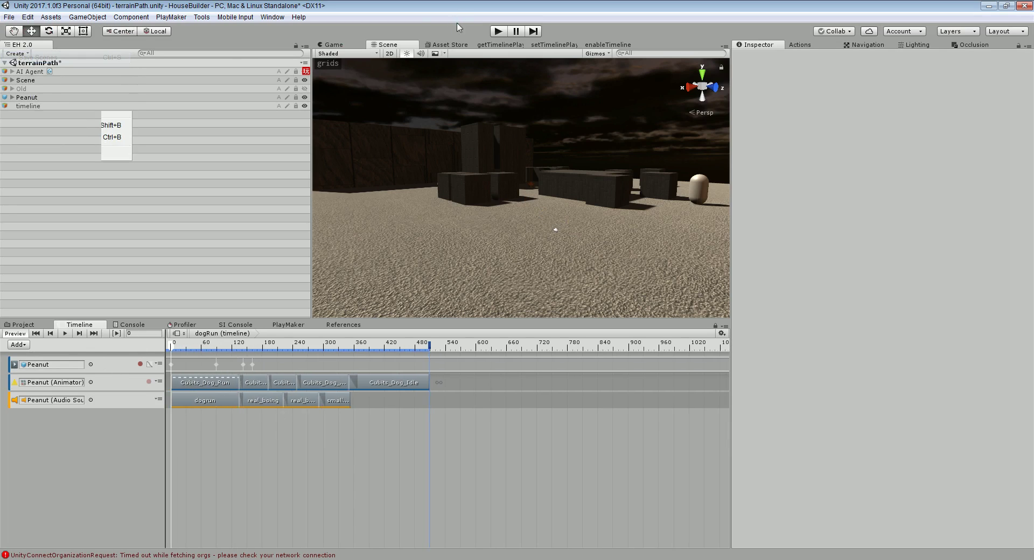
# Play the game twice to test Peanut's run with the new sounds
pyautogui.click(496, 32)
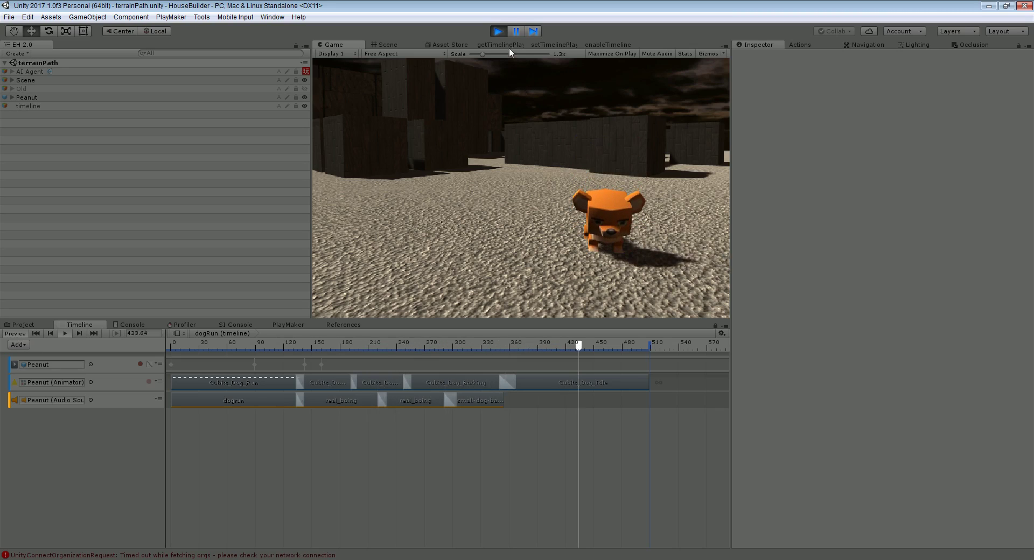
pyautogui.click(498, 31)
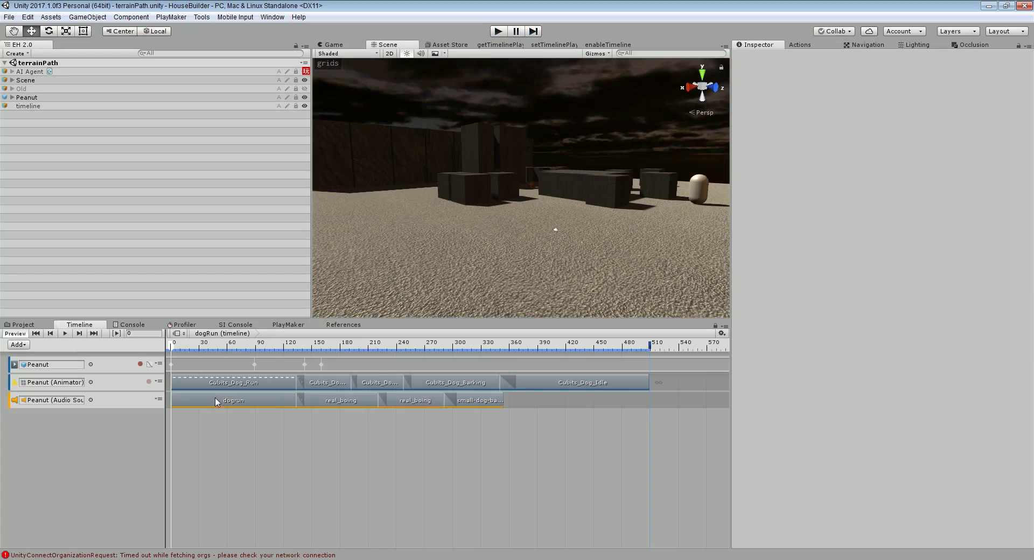
pyautogui.click(499, 31)
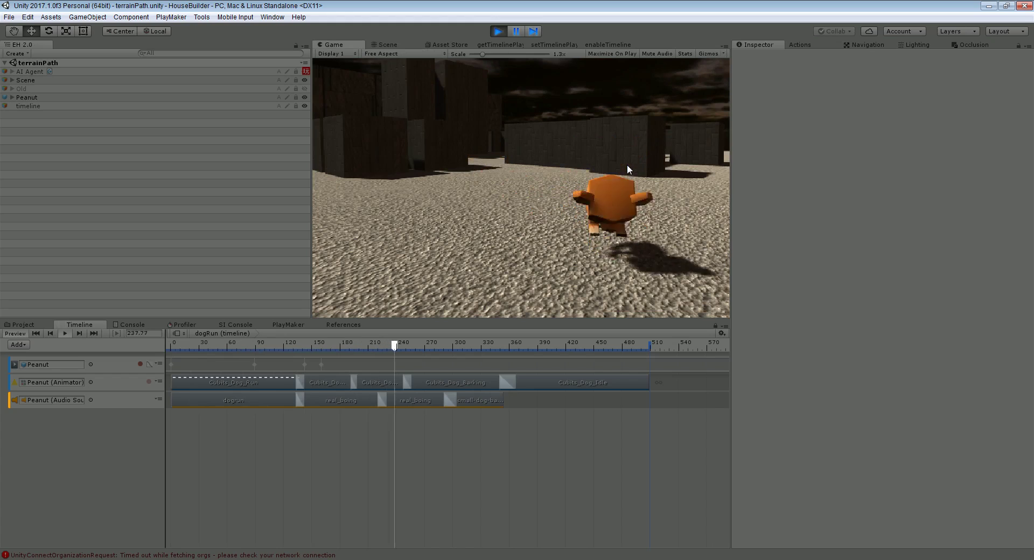
pyautogui.click(499, 34)
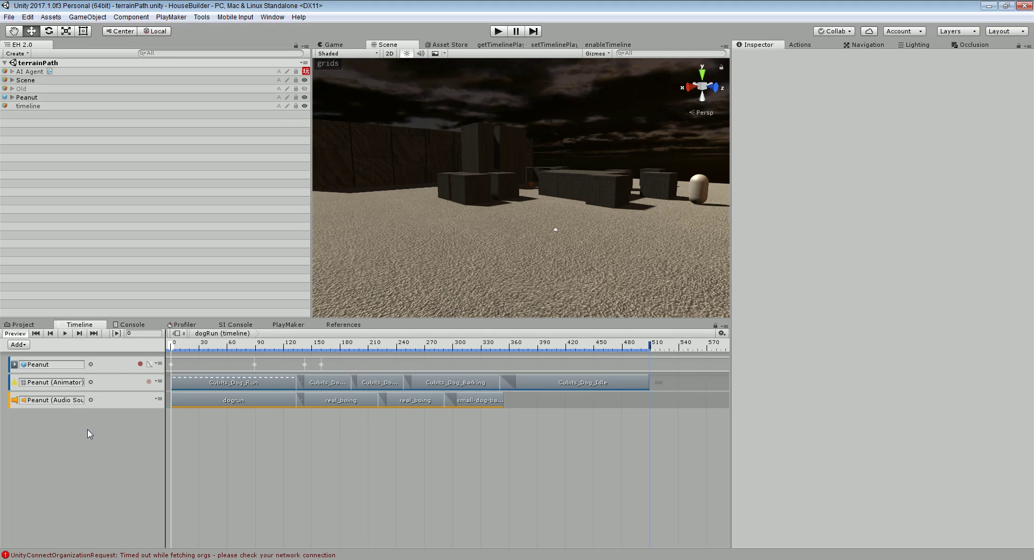
# Add a new track group and name it Dog
pyautogui.rightClick(54, 435)
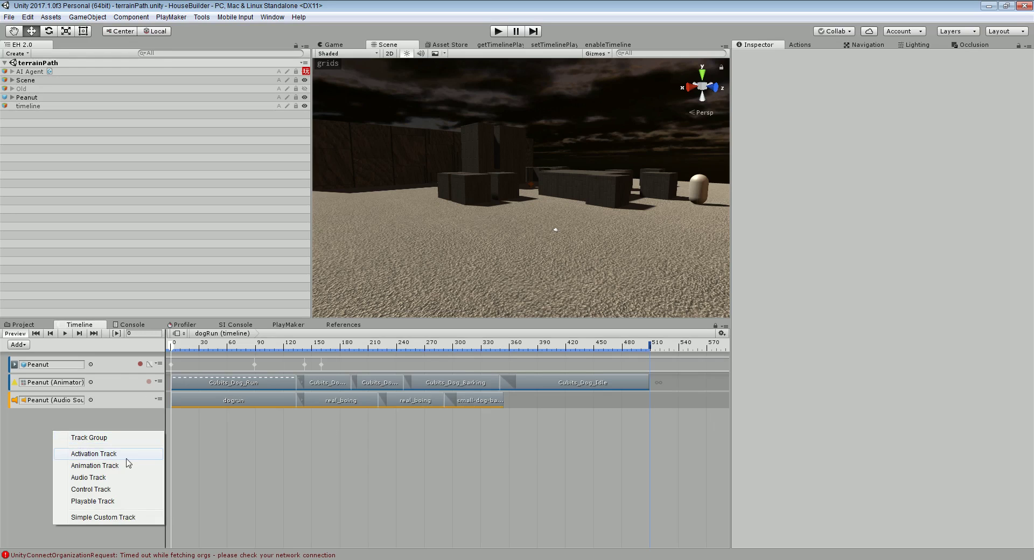
pyautogui.click(115, 441)
pyautogui.click(48, 420)
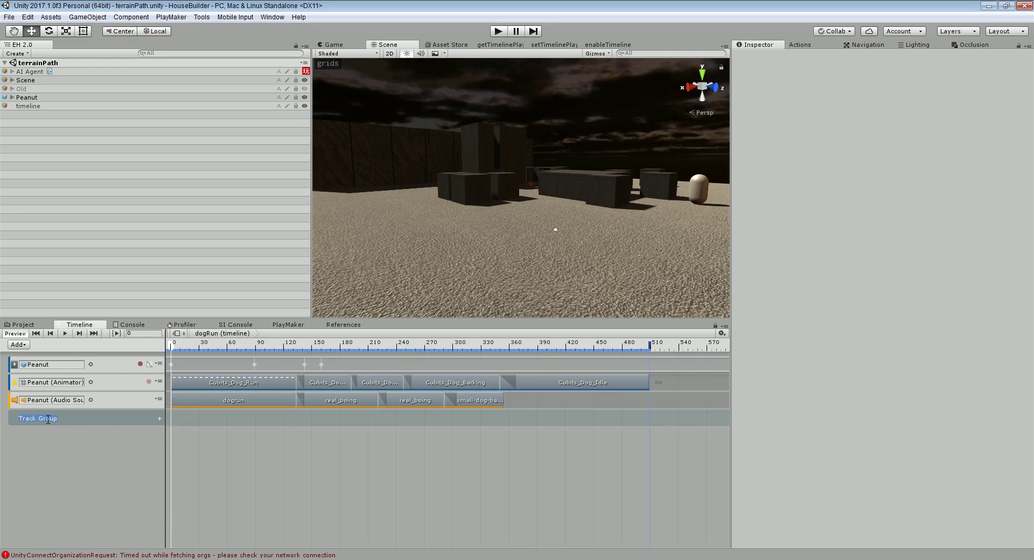
pyautogui.write('do')
# Drag the three selected Peanut tracks into the Dog group and preview the run to frame 148
pyautogui.click(117, 399)
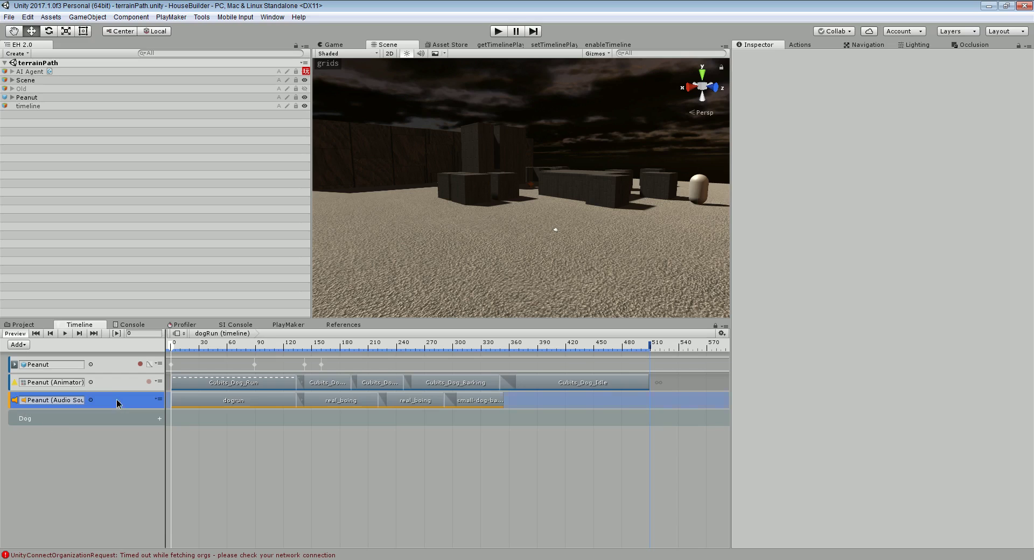
pyautogui.keyDown('shift'); pyautogui.click(99, 377); pyautogui.keyUp('shift')
pyautogui.keyDown('shift'); pyautogui.click(106, 362); pyautogui.keyUp('shift')
pyautogui.moveTo(106, 362); pyautogui.dragTo(63, 418)
pyautogui.click(4, 366)
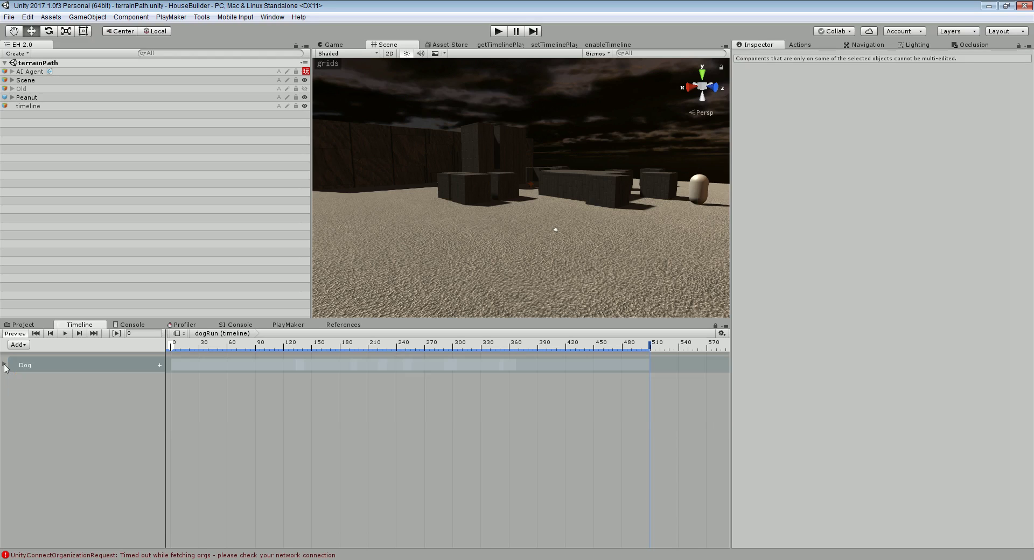
pyautogui.click(4, 366)
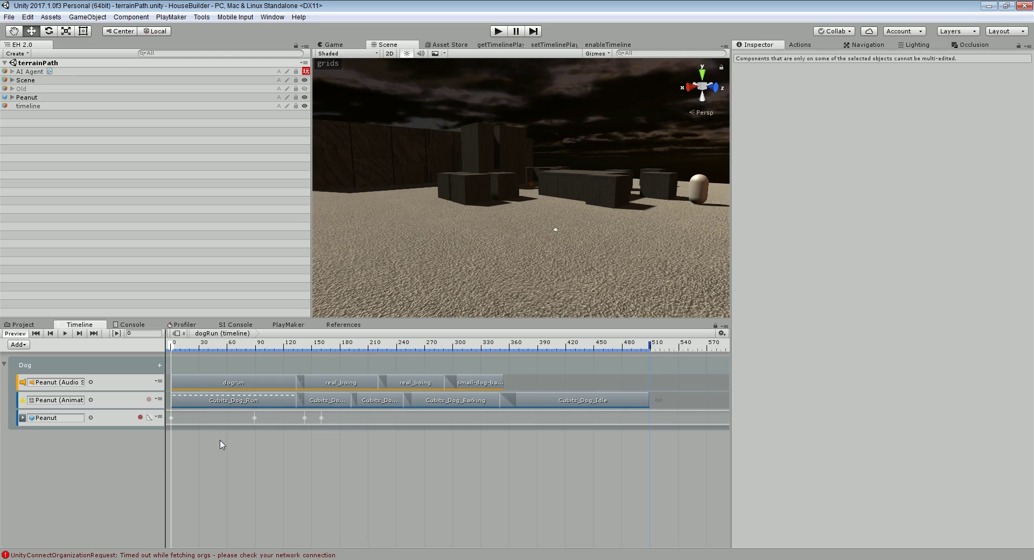
pyautogui.moveTo(250, 351); pyautogui.dragTo(295, 354)
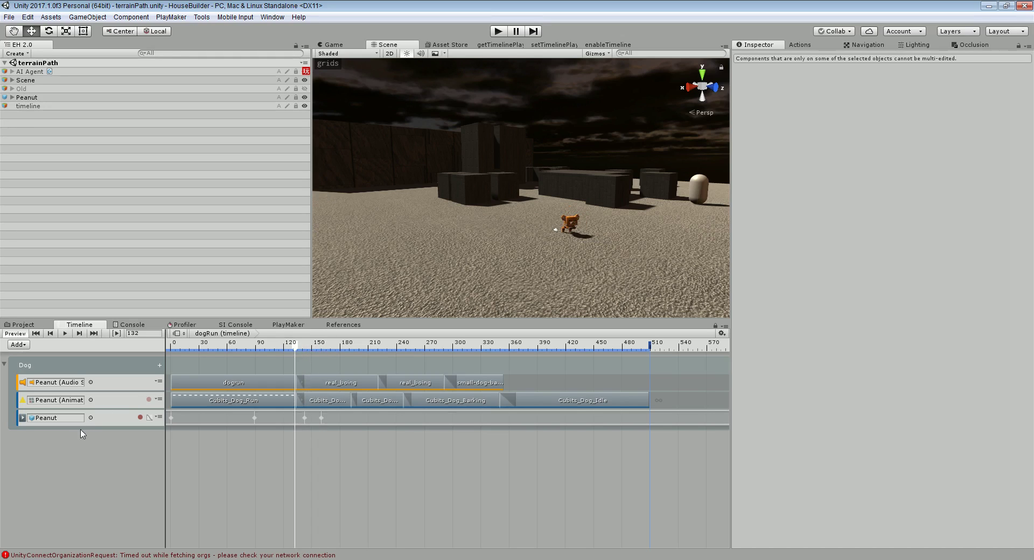
# Add an activation track whose Active clip spans frames 133 to 256
pyautogui.rightClick(74, 447)
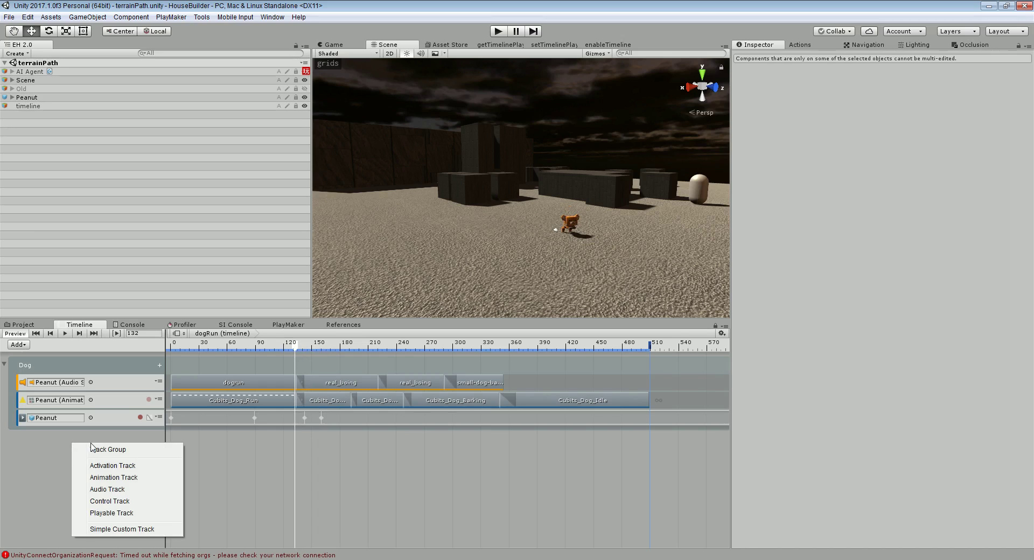
pyautogui.click(134, 468)
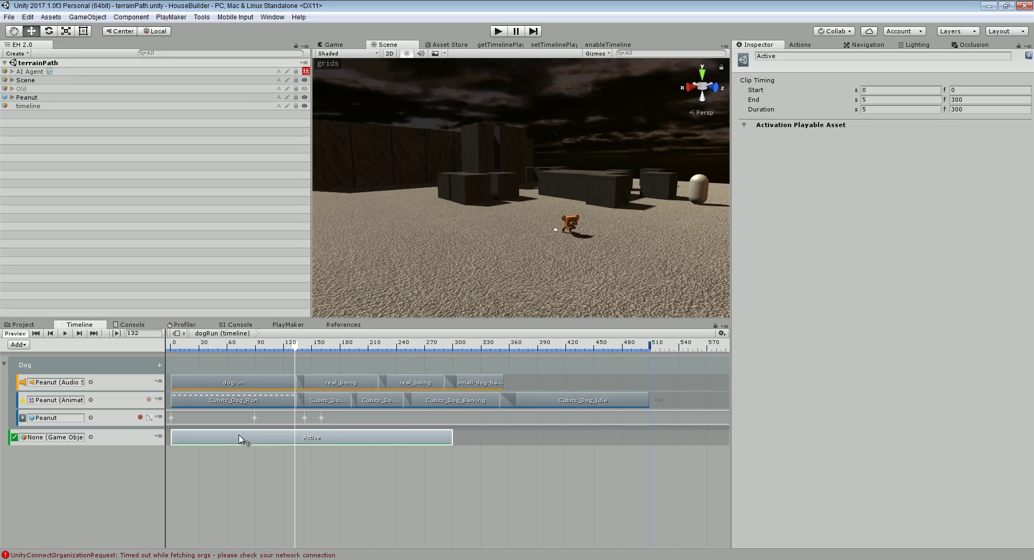
pyautogui.moveTo(231, 437); pyautogui.dragTo(422, 435)
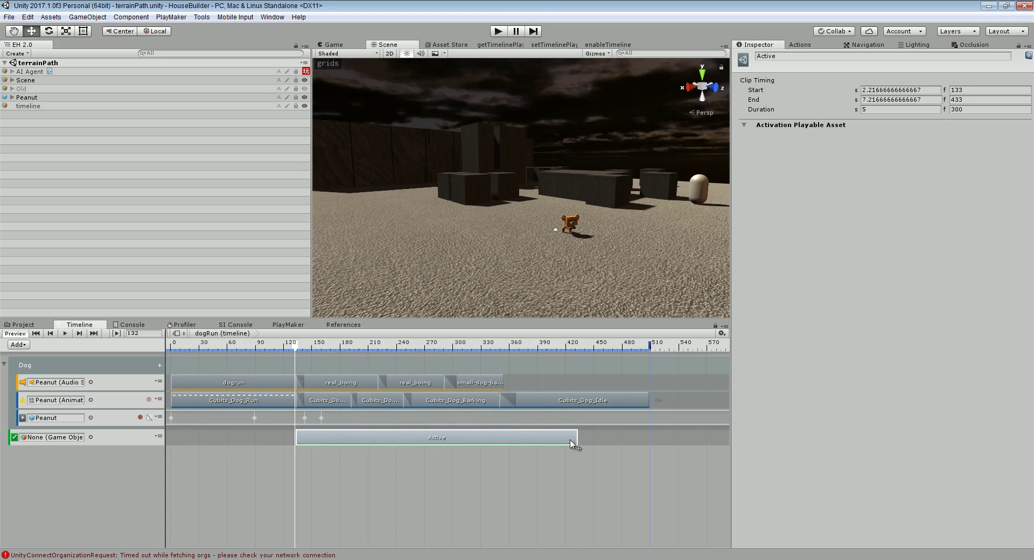
pyautogui.moveTo(576, 435); pyautogui.dragTo(367, 447)
pyautogui.moveTo(300, 347); pyautogui.dragTo(414, 353)
pyautogui.moveTo(367, 435); pyautogui.dragTo(415, 427)
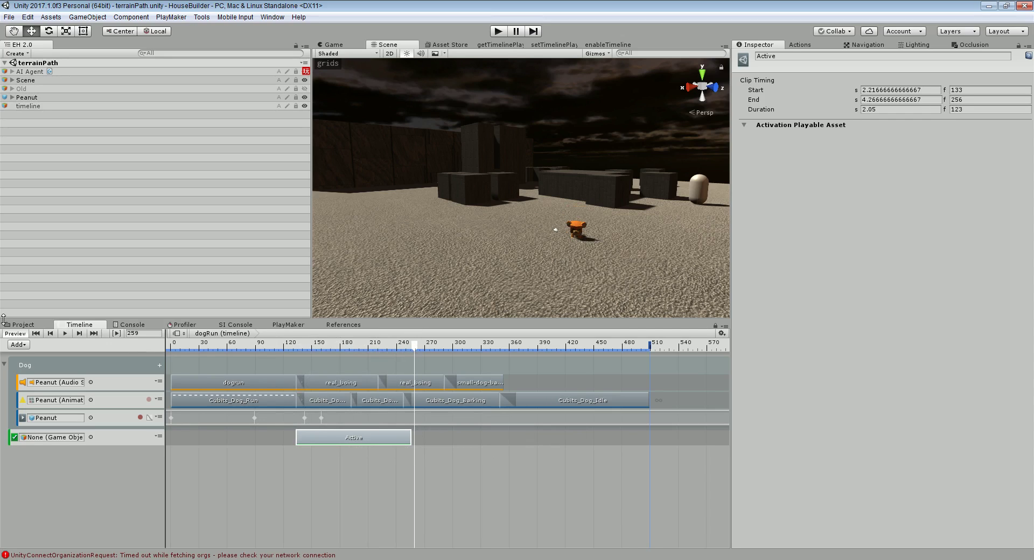
# Search the project for 'dust' and add FX_Dust_Prefab_01 to the scene
pyautogui.click(21, 325)
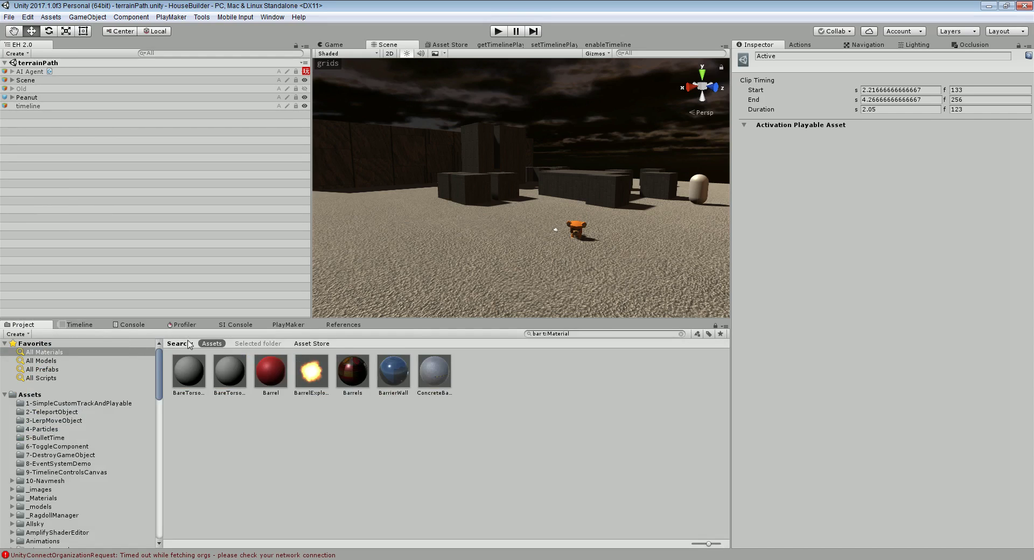
pyautogui.click(596, 332)
pyautogui.write('dus')
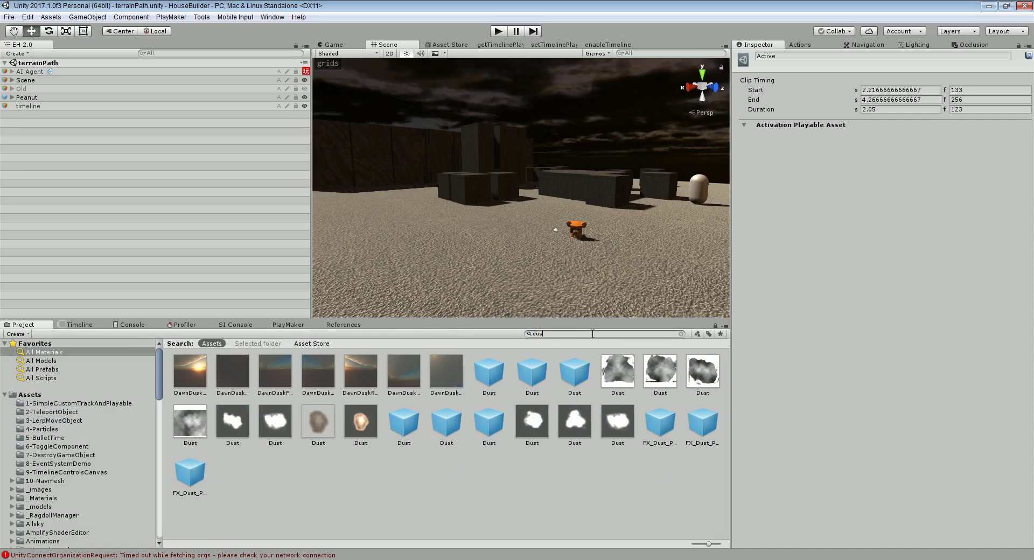
pyautogui.write('t')
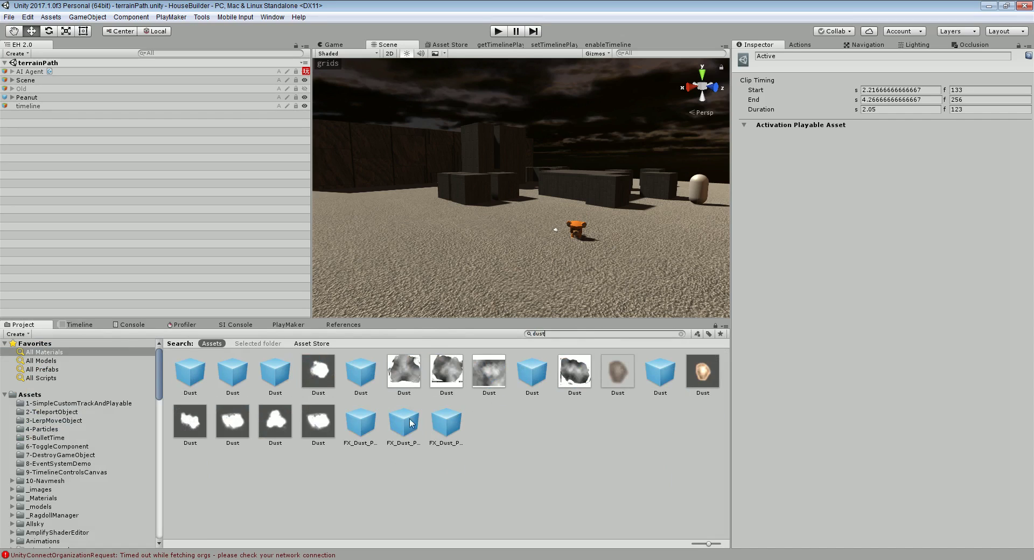
pyautogui.click(361, 423)
pyautogui.moveTo(362, 428); pyautogui.dragTo(123, 152)
pyautogui.moveTo(32, 126); pyautogui.dragTo(32, 123)
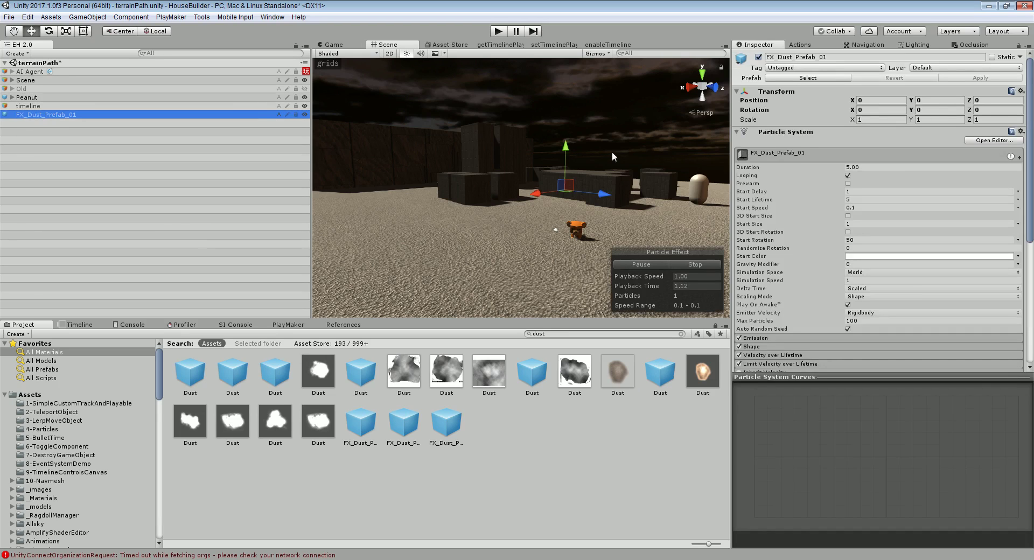
# Move the dust effect beside the dog, to X 10.35 and Z 8.91
pyautogui.keyDown('alt'); pyautogui.moveTo(613, 154); pyautogui.dragTo(596, 201); pyautogui.keyUp('alt')
pyautogui.scroll(5, 451, 239)
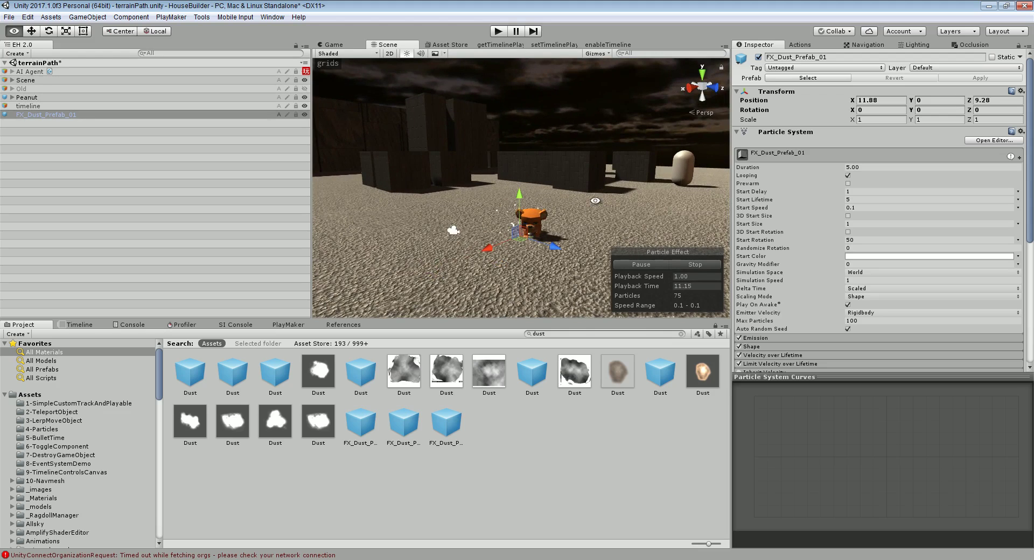
pyautogui.moveTo(495, 252); pyautogui.dragTo(504, 244)
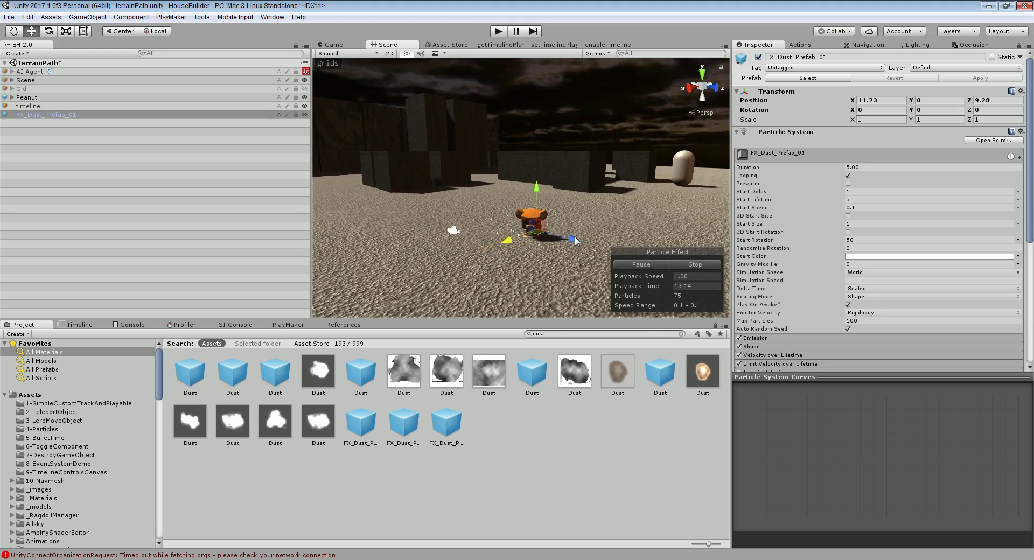
pyautogui.click(109, 115)
pyautogui.moveTo(506, 240); pyautogui.dragTo(544, 252)
pyautogui.moveTo(501, 263); pyautogui.dragTo(504, 271)
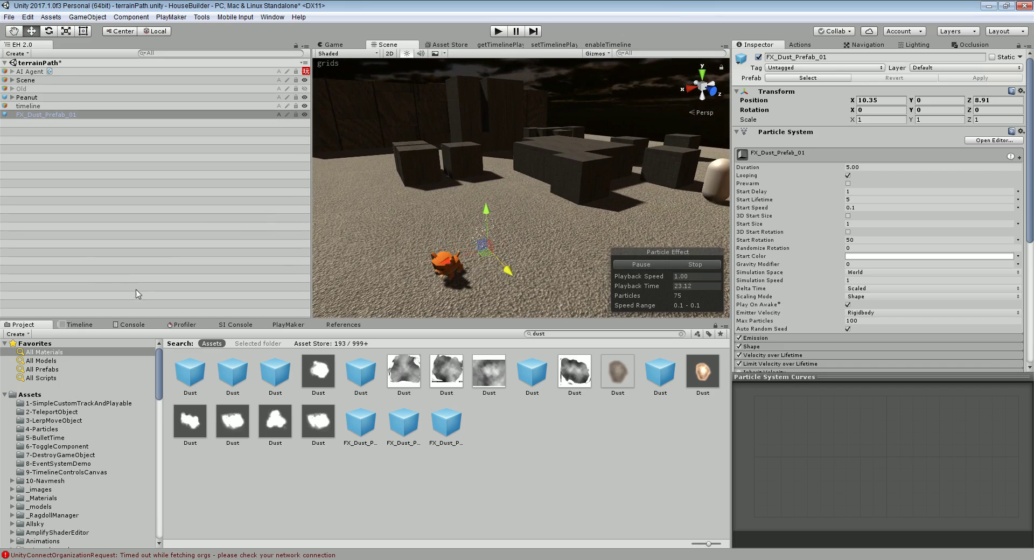
# Bind the activation track to FX_Dust_Prefab_01, preview it, and move it into the Dog group
pyautogui.click(80, 323)
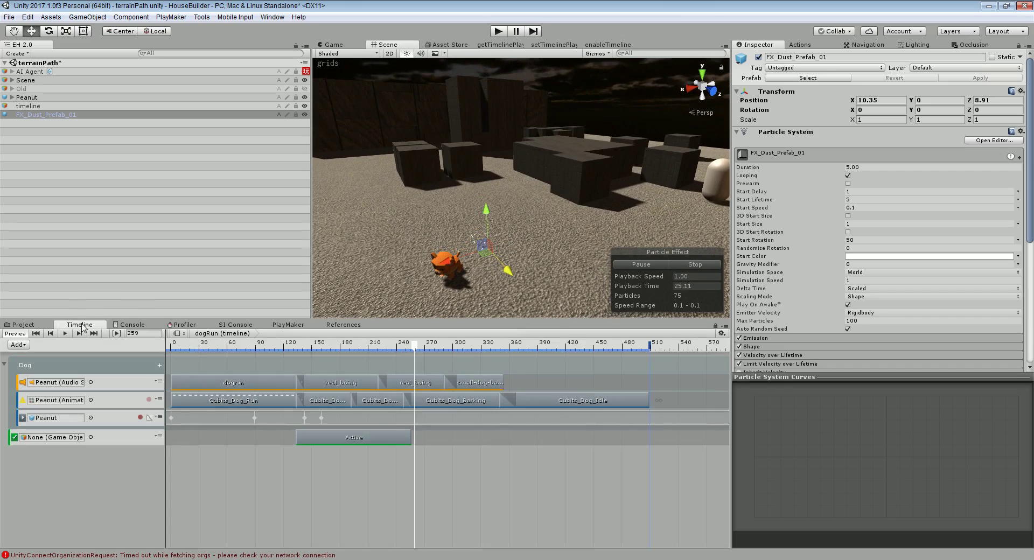
pyautogui.click(43, 114)
pyautogui.moveTo(43, 114); pyautogui.dragTo(38, 437)
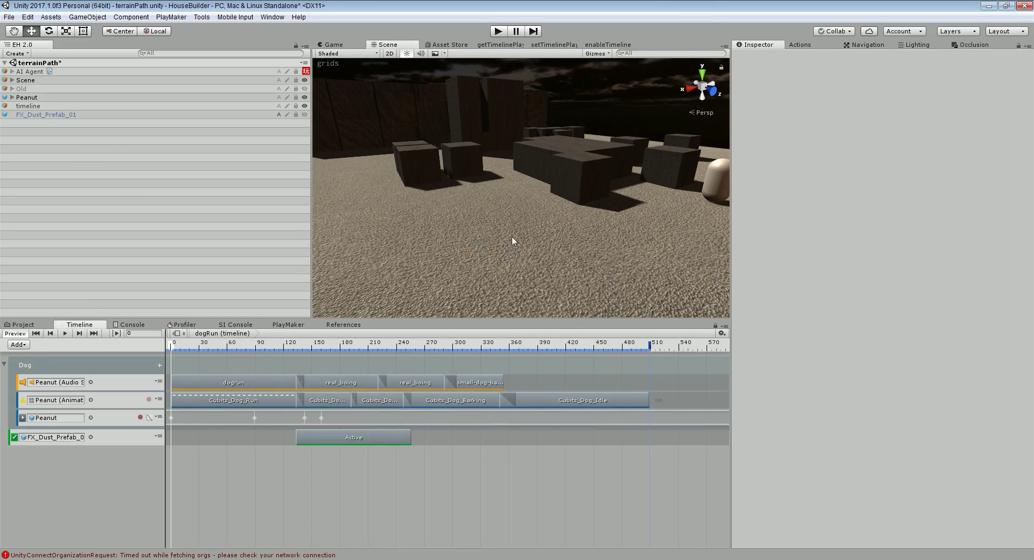
pyautogui.click(211, 345)
pyautogui.moveTo(211, 345); pyautogui.dragTo(326, 381)
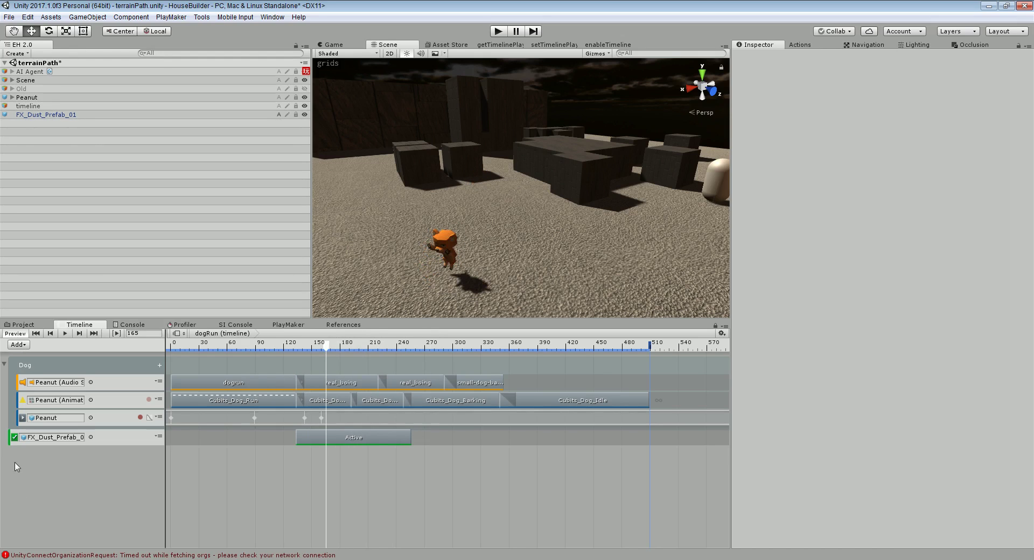
pyautogui.moveTo(92, 442); pyautogui.dragTo(113, 422)
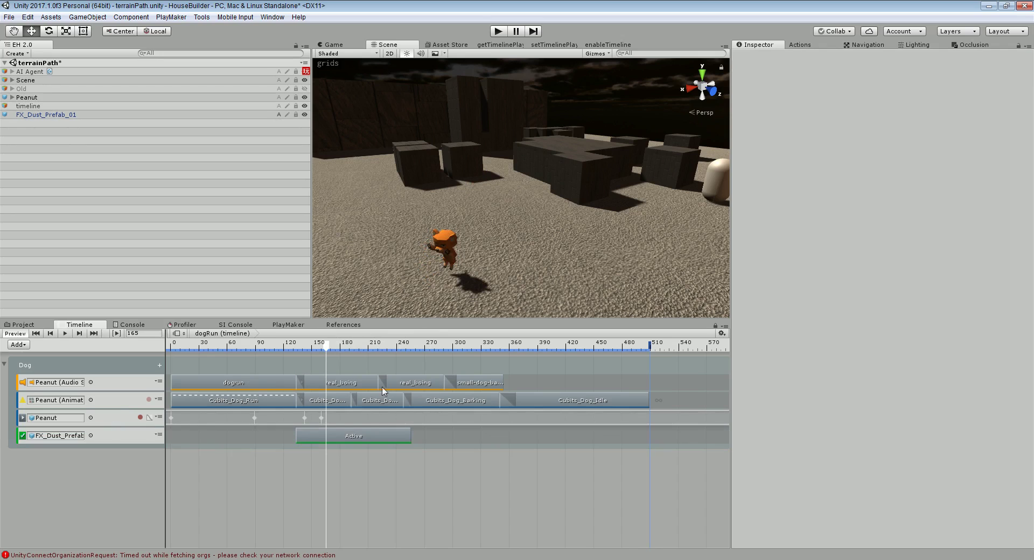
pyautogui.click(341, 347)
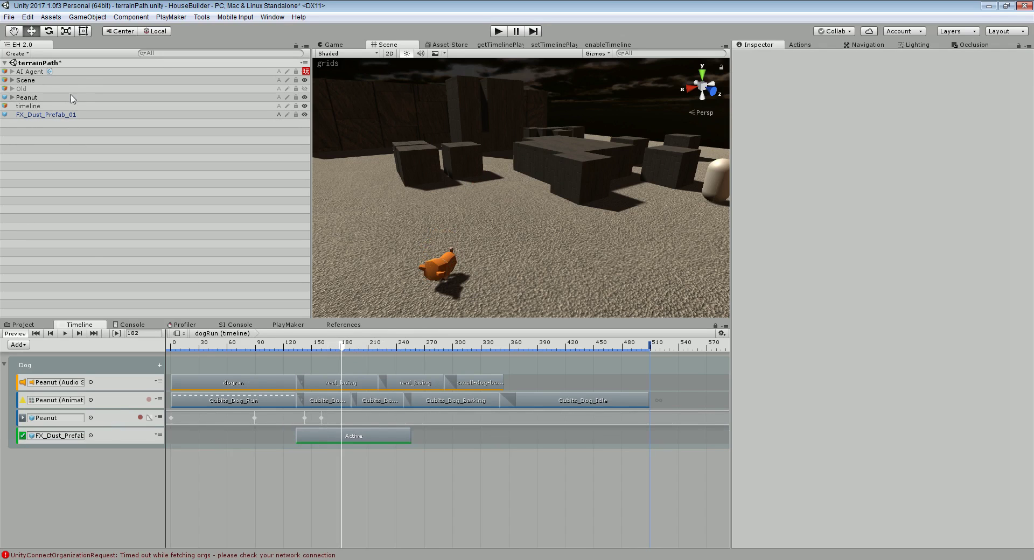
# Enable Prewarm on FX_Dust_Prefab_01's particle system
pyautogui.click(47, 115)
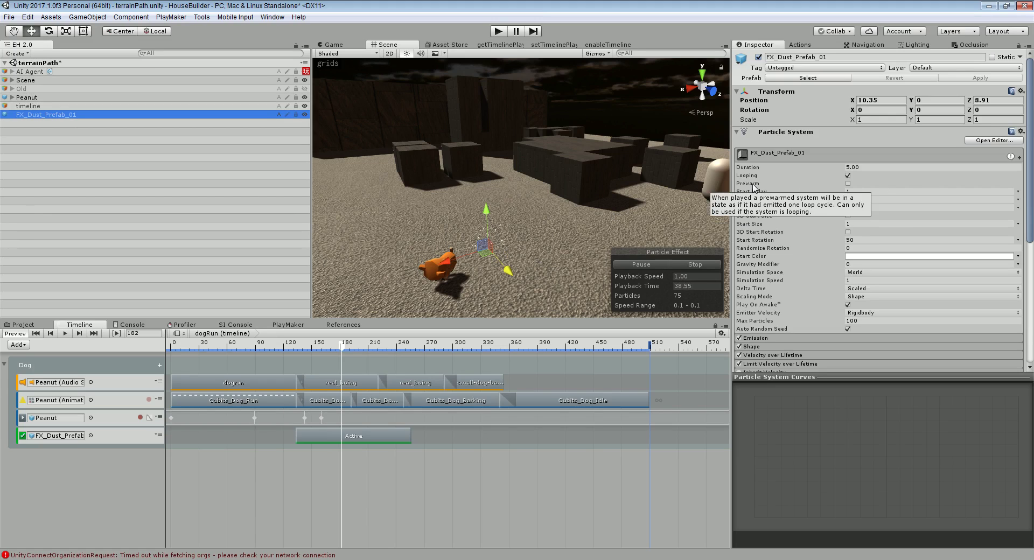
pyautogui.click(848, 183)
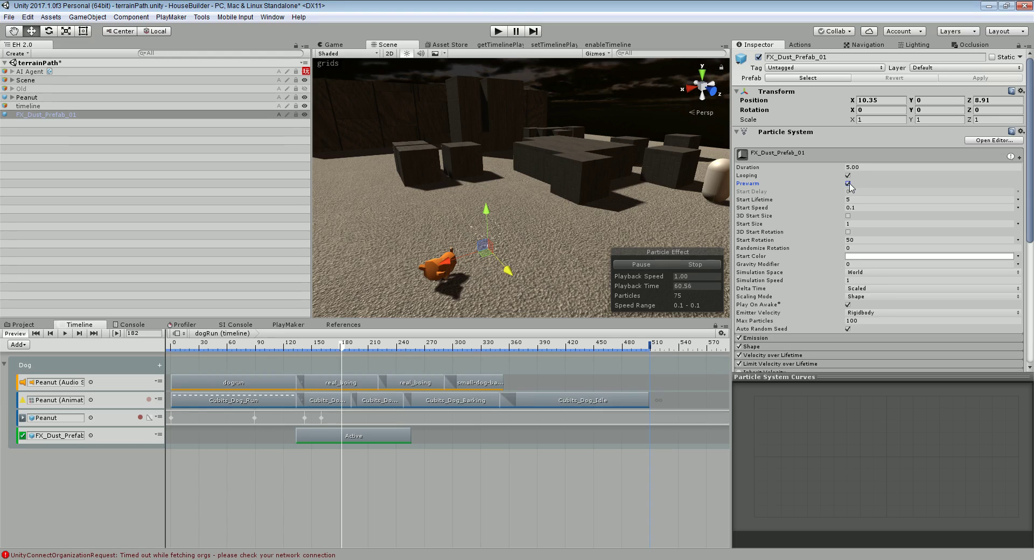
pyautogui.click(9, 16)
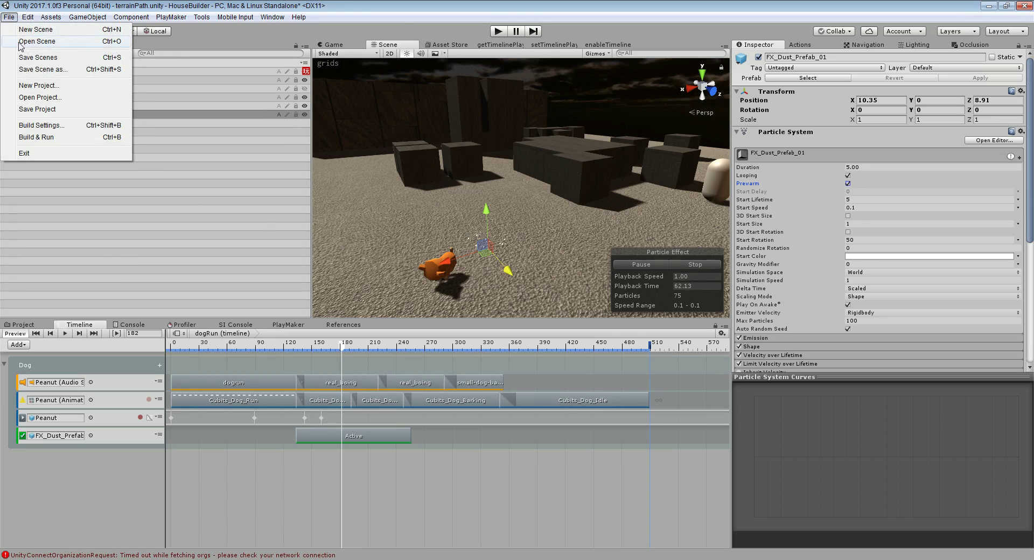
pyautogui.press('Escape')
pyautogui.click(497, 31)
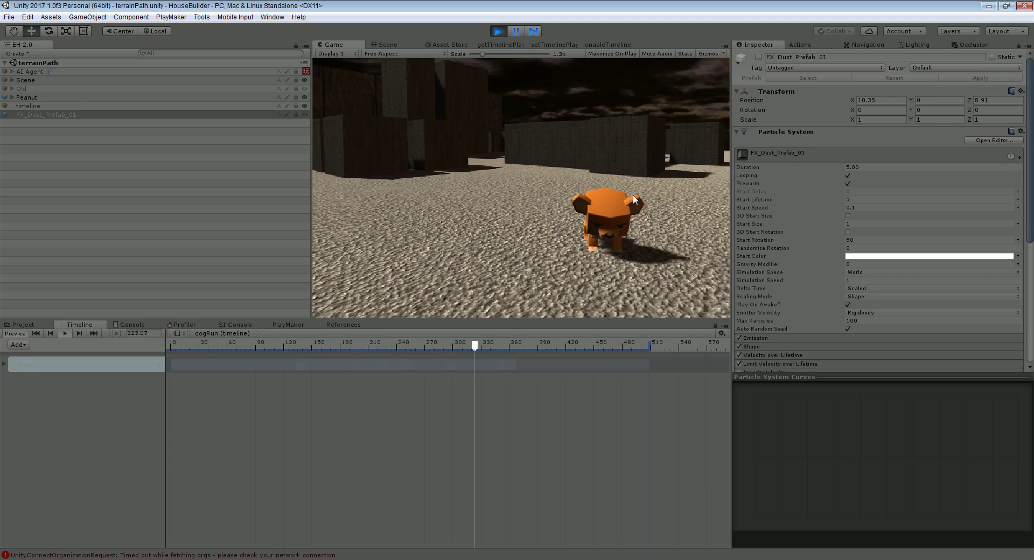
pyautogui.click(499, 31)
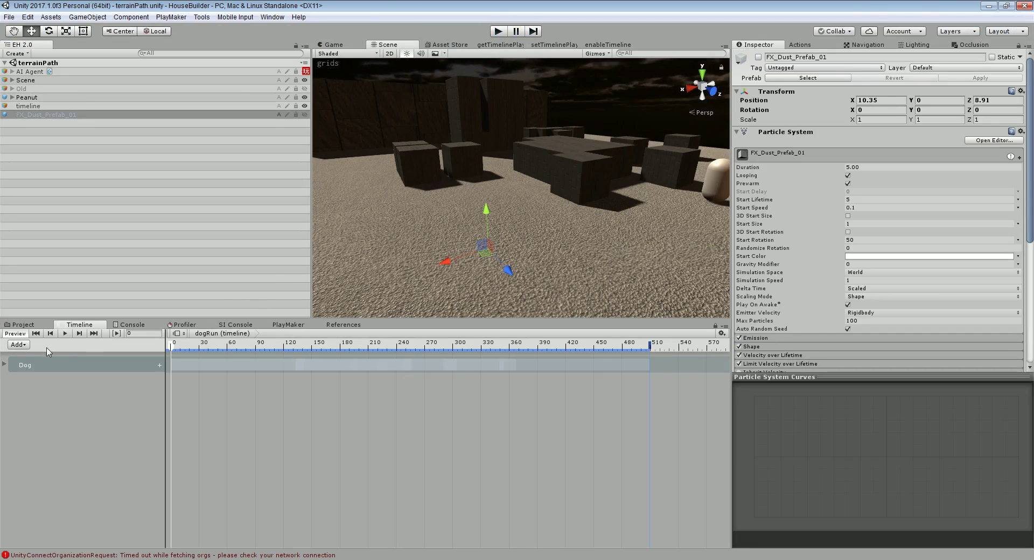
pyautogui.click(5, 365)
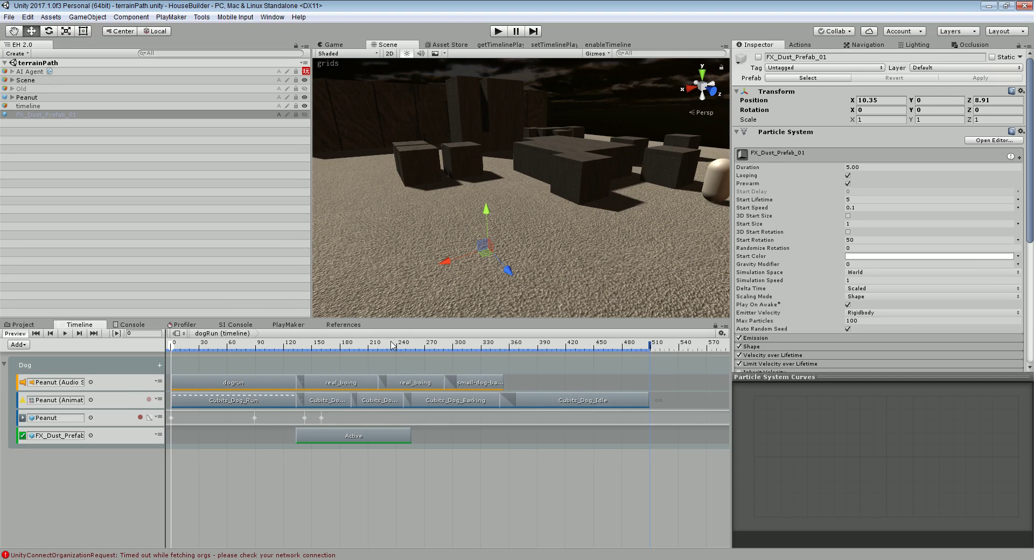
# Orbit the Scene view around the stacks of boxes
pyautogui.moveTo(626, 143); pyautogui.dragTo(474, 121, button='right')
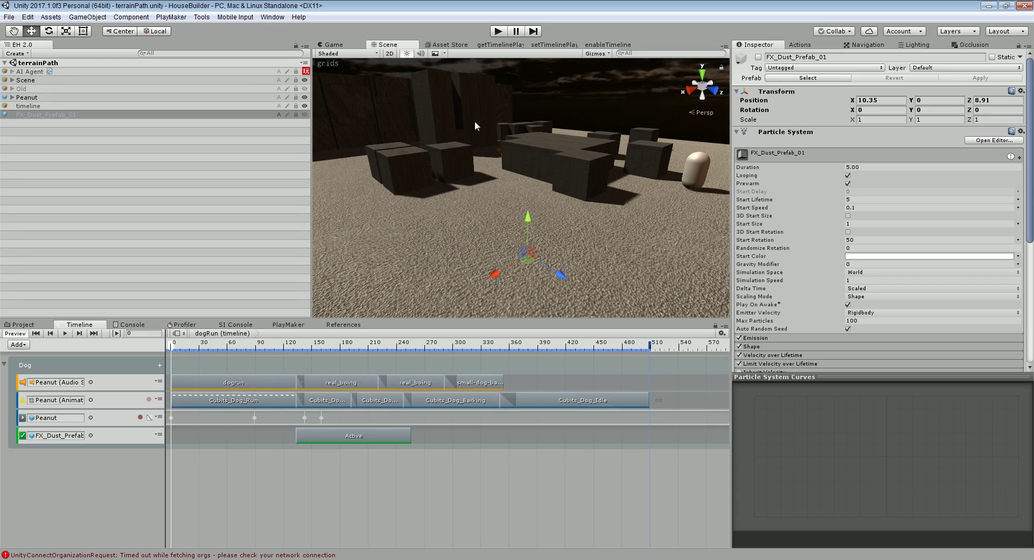
# Select Peanut and collapse its Audio Source, Rigidbody, Box Collider and Animator sections
pyautogui.click(111, 107)
pyautogui.click(92, 129)
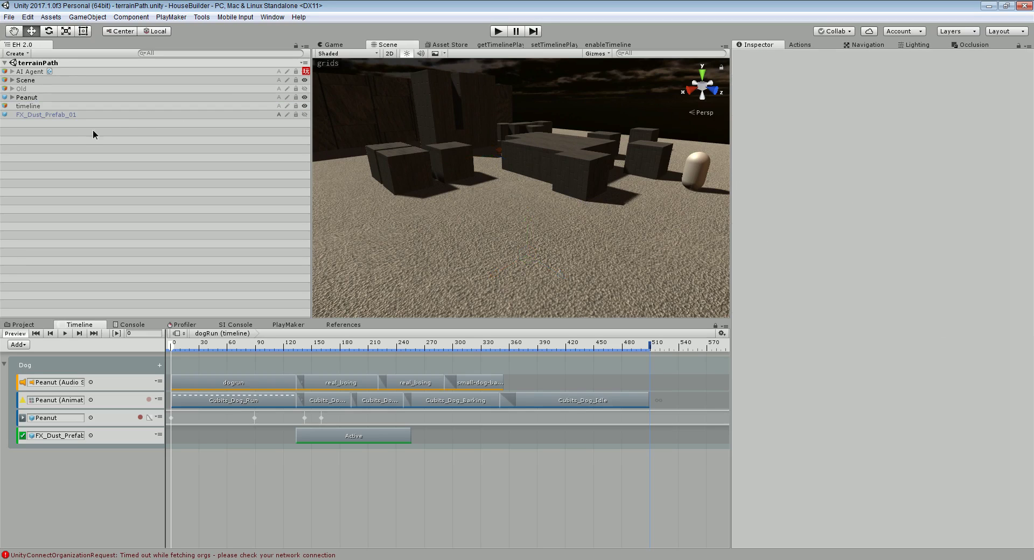
pyautogui.click(44, 98)
pyautogui.scroll(-6, 784, 236)
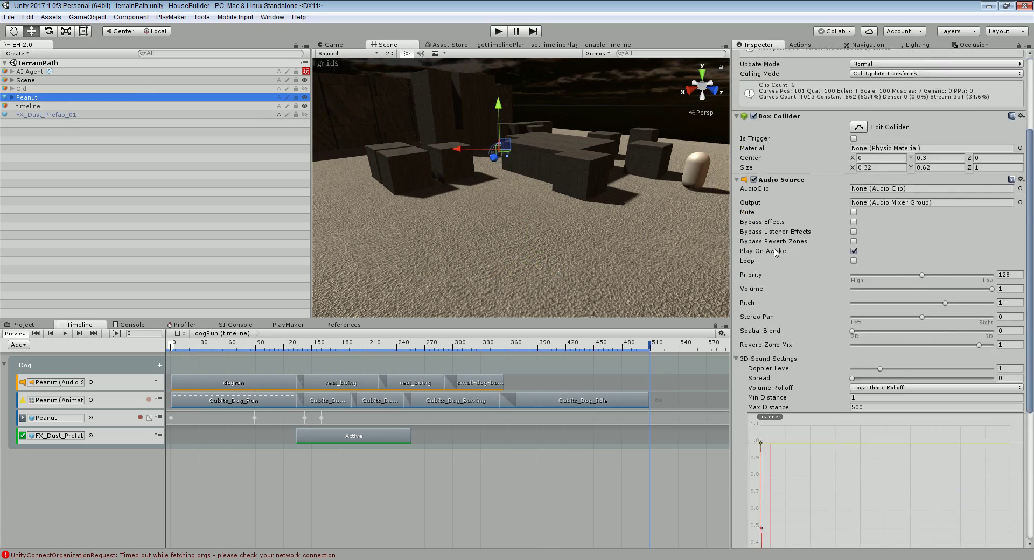
pyautogui.click(736, 147)
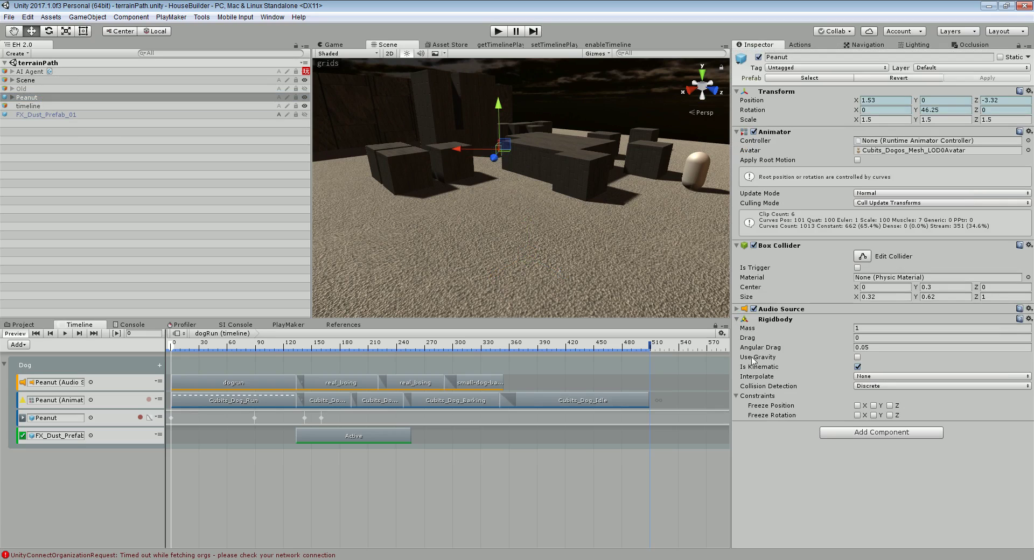
pyautogui.click(737, 318)
pyautogui.click(737, 245)
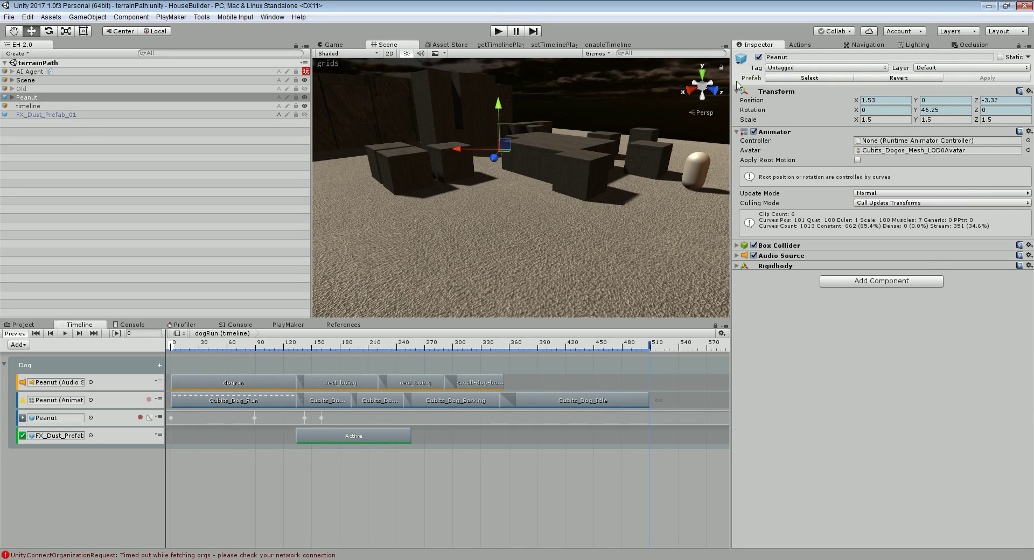
pyautogui.click(736, 131)
# Create a new cube scaled 0.5 on all axes and raise it above the ground
pyautogui.click(42, 142)
pyautogui.rightClick(42, 141)
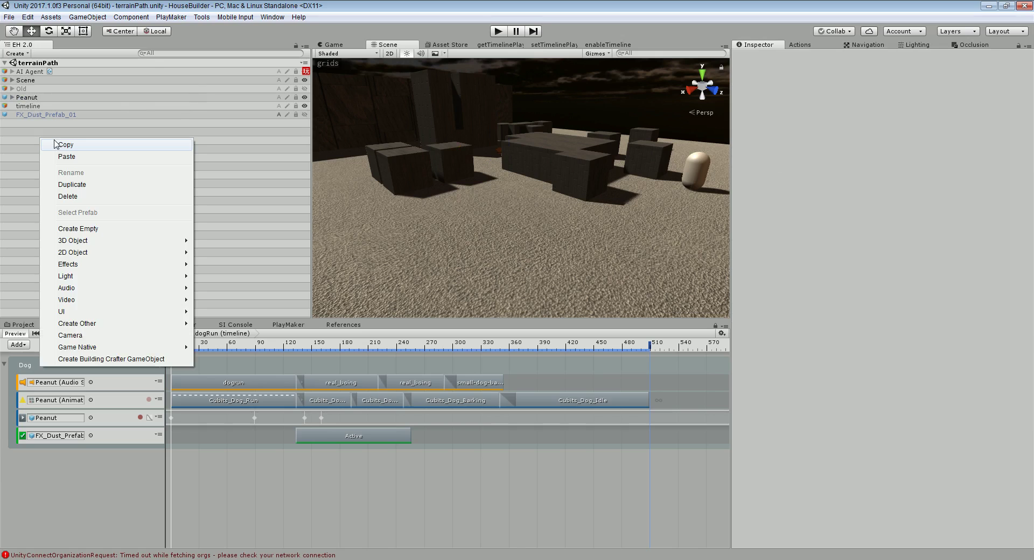
pyautogui.moveTo(173, 244)
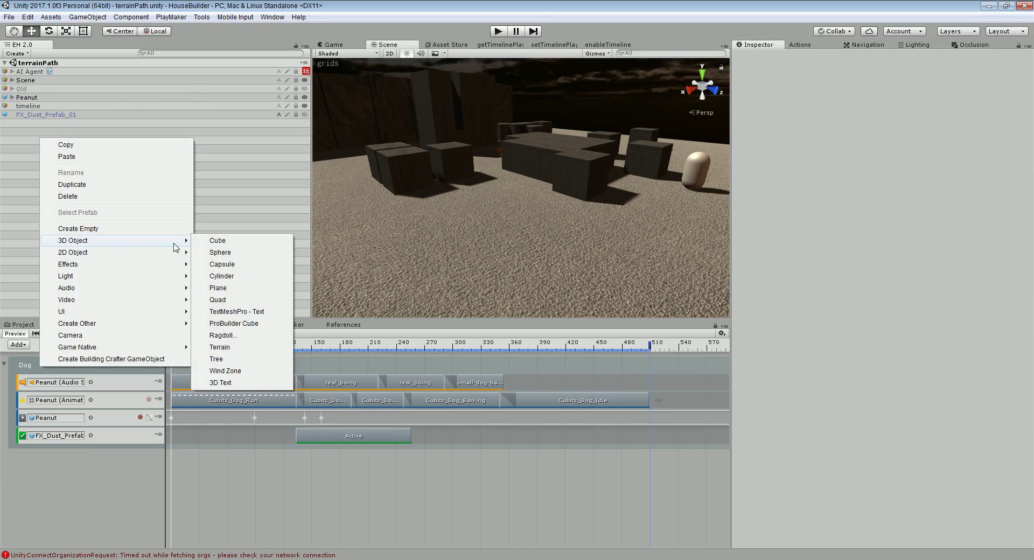
pyautogui.click(226, 242)
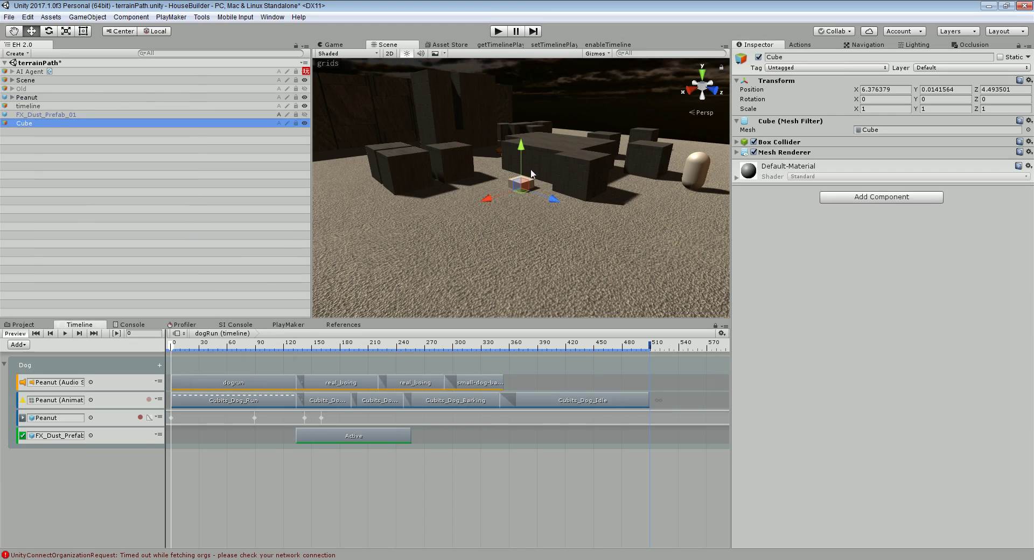
pyautogui.click(883, 108)
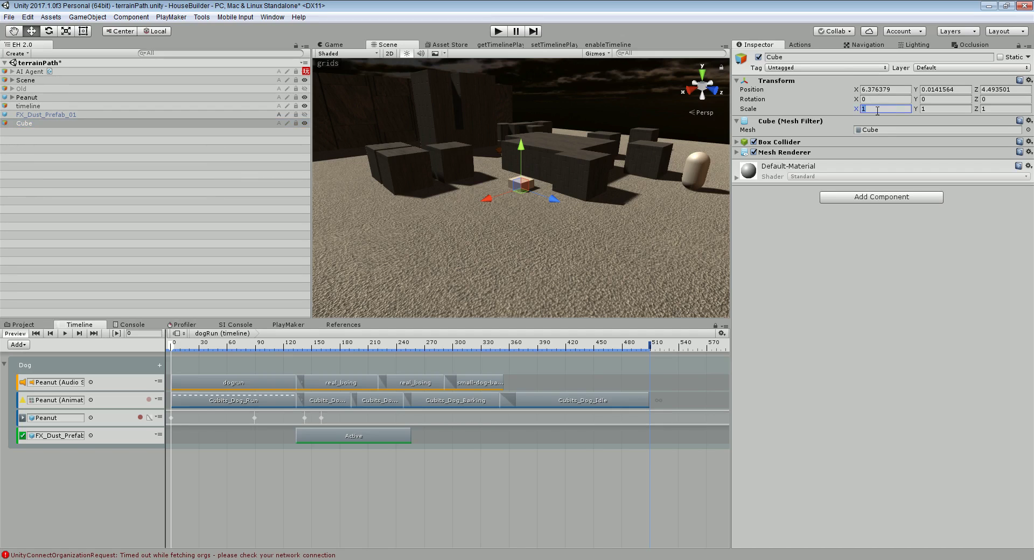
pyautogui.write('0.5')
pyautogui.press('Tab')
pyautogui.write('.5')
pyautogui.press('Tab')
pyautogui.write('.5')
pyautogui.moveTo(521, 152); pyautogui.dragTo(521, 147)
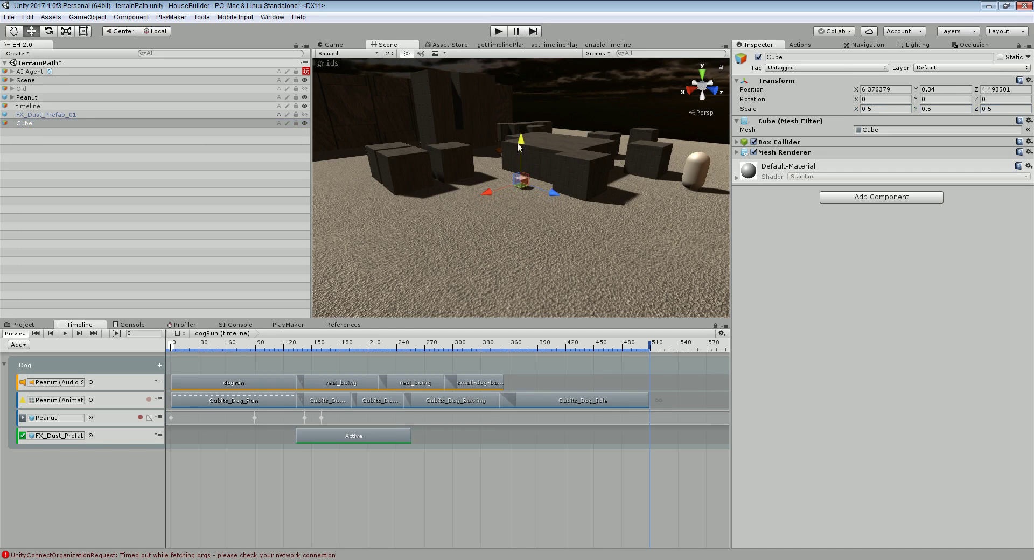
# Apply the red Barrel material to the cube and lower it onto the ground
pyautogui.click(24, 324)
pyautogui.click(44, 352)
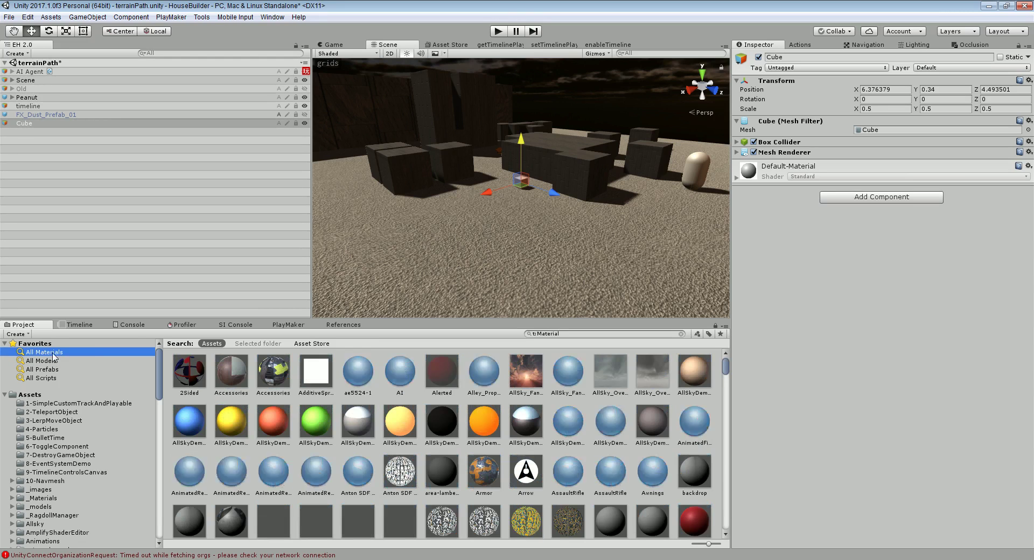
pyautogui.scroll(-3, 560, 408)
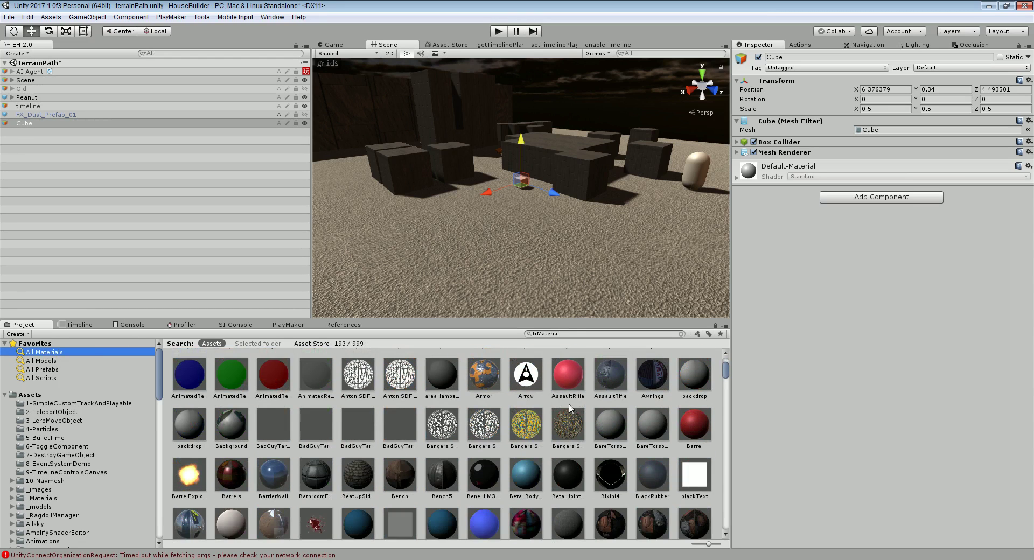
pyautogui.moveTo(692, 425); pyautogui.dragTo(525, 180)
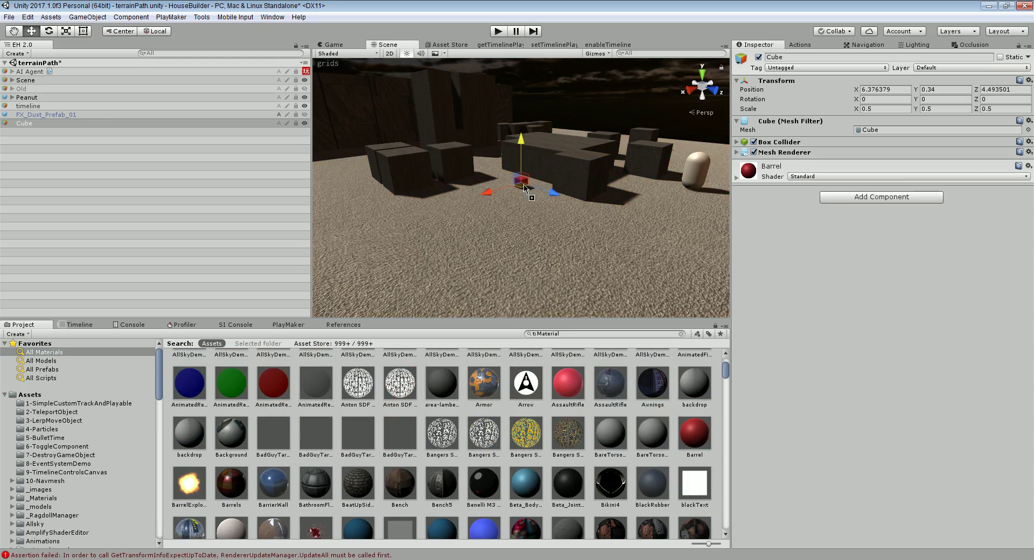
pyautogui.moveTo(518, 143); pyautogui.dragTo(519, 146)
# Add a Rigidbody to the cube with mass 0.1
pyautogui.click(887, 198)
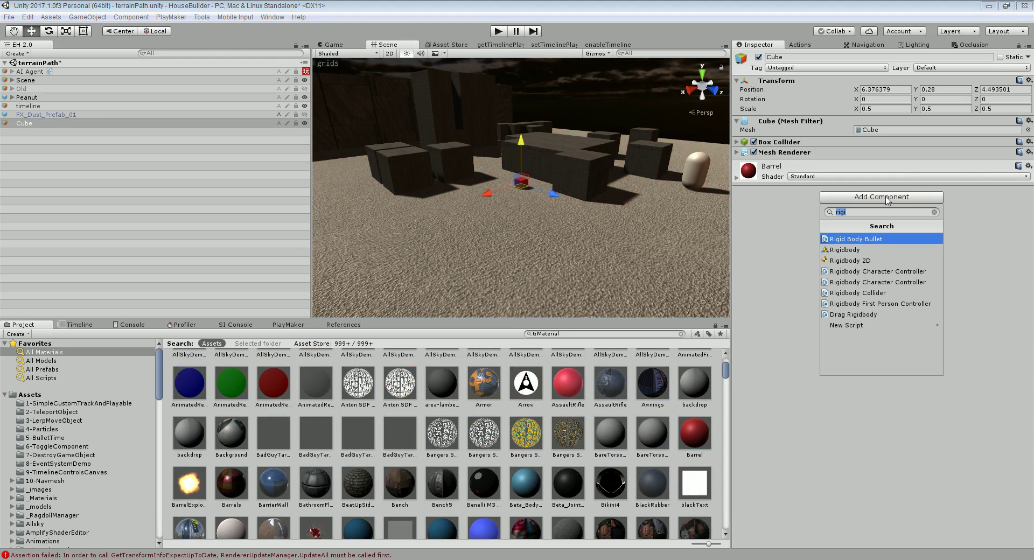
pyautogui.click(878, 248)
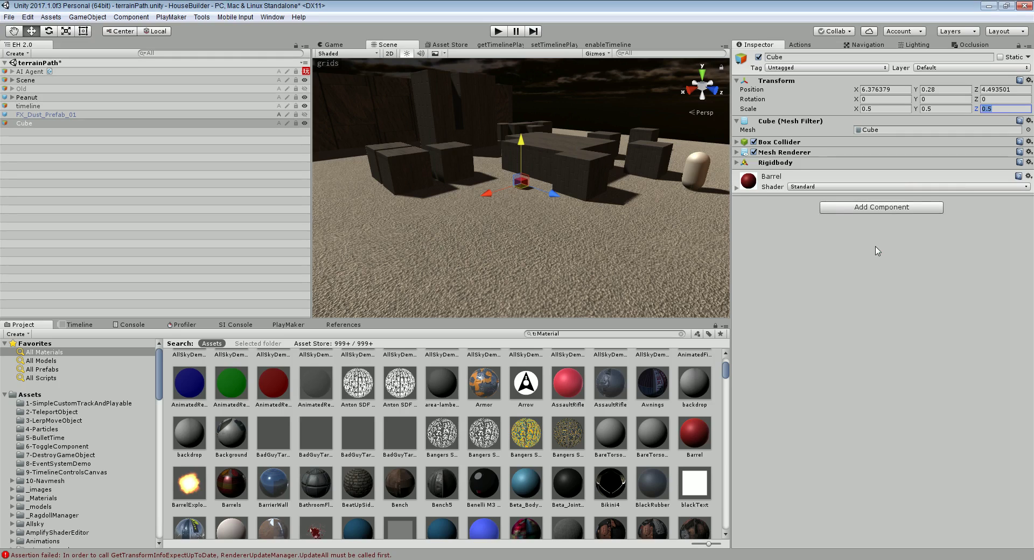
pyautogui.click(765, 162)
pyautogui.click(890, 171)
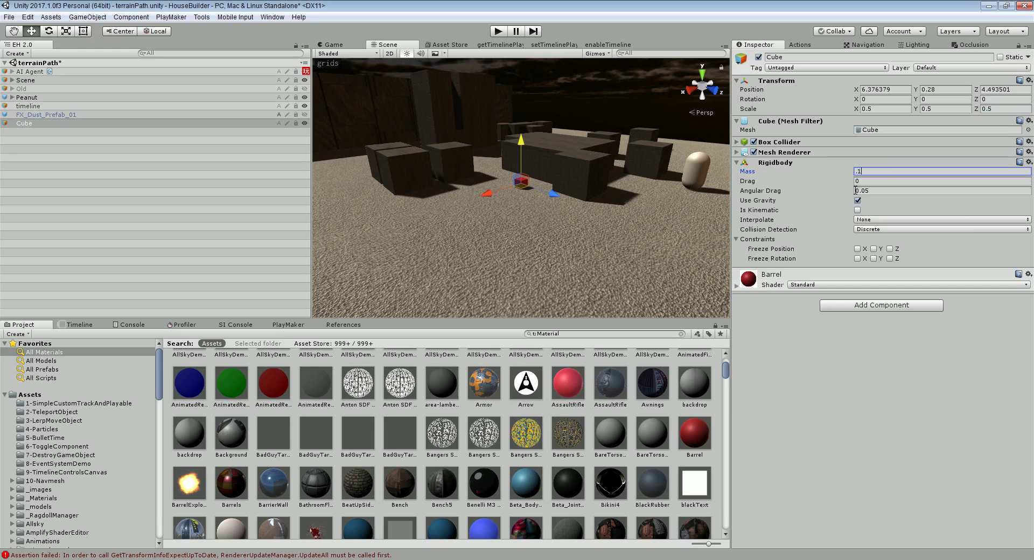
# Slide the red cube between the dark blocks and raise it slightly
pyautogui.scroll(3, 507, 256)
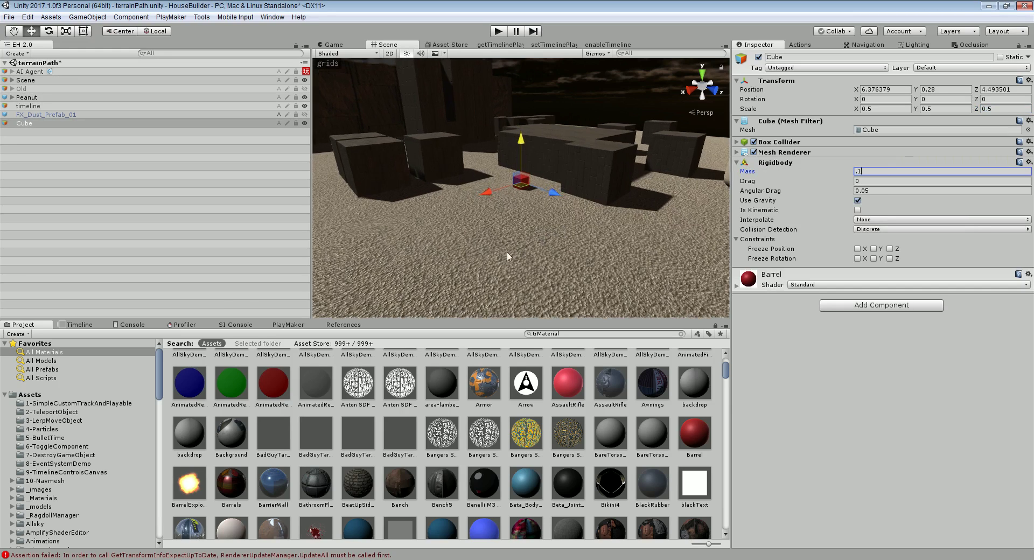
pyautogui.keyDown('alt'); pyautogui.moveTo(496, 233); pyautogui.dragTo(481, 167); pyautogui.keyUp('alt')
pyautogui.scroll(2, 488, 181)
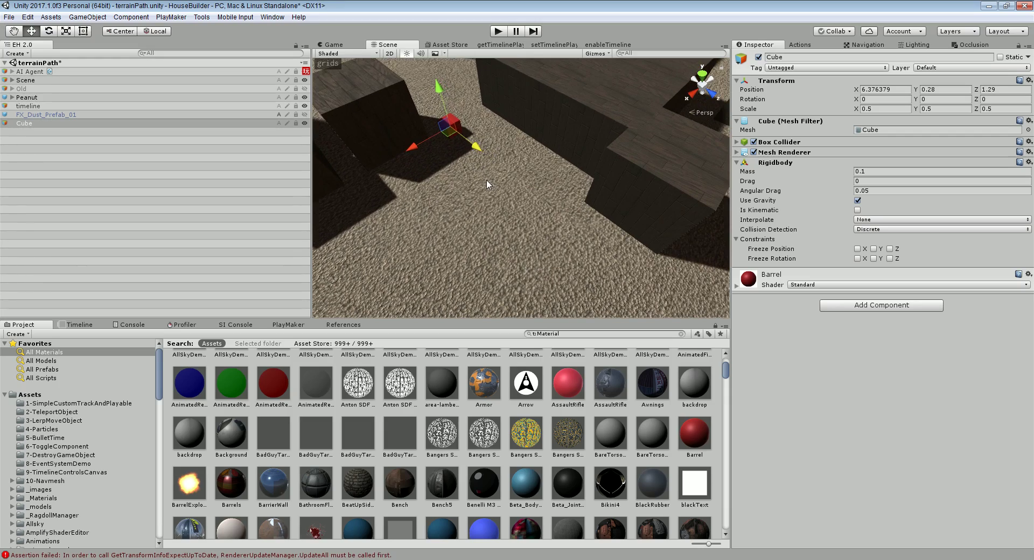
pyautogui.scroll(3, 492, 166)
pyautogui.scroll(-4, 506, 156)
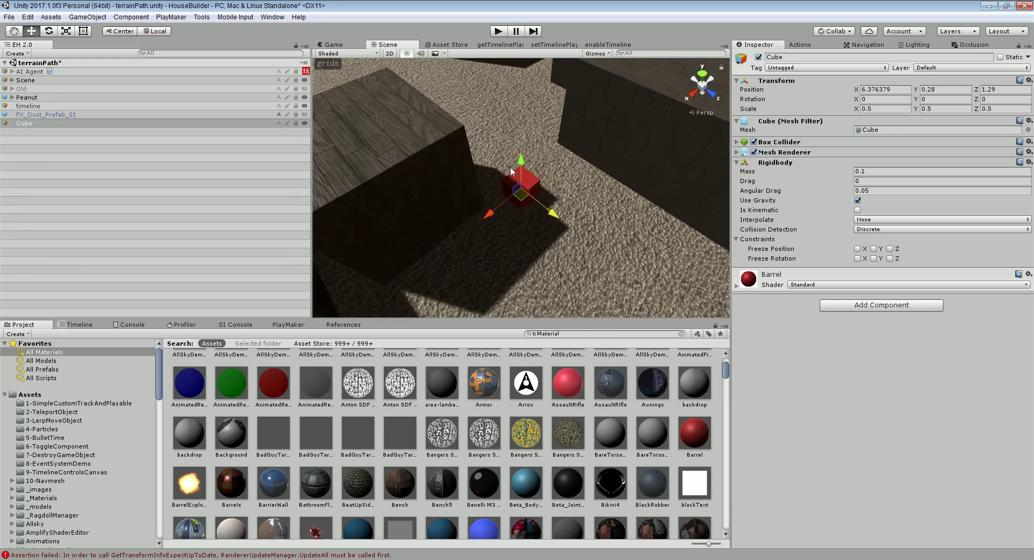
pyautogui.keyDown('alt'); pyautogui.moveTo(510, 166); pyautogui.dragTo(526, 105); pyautogui.keyUp('alt')
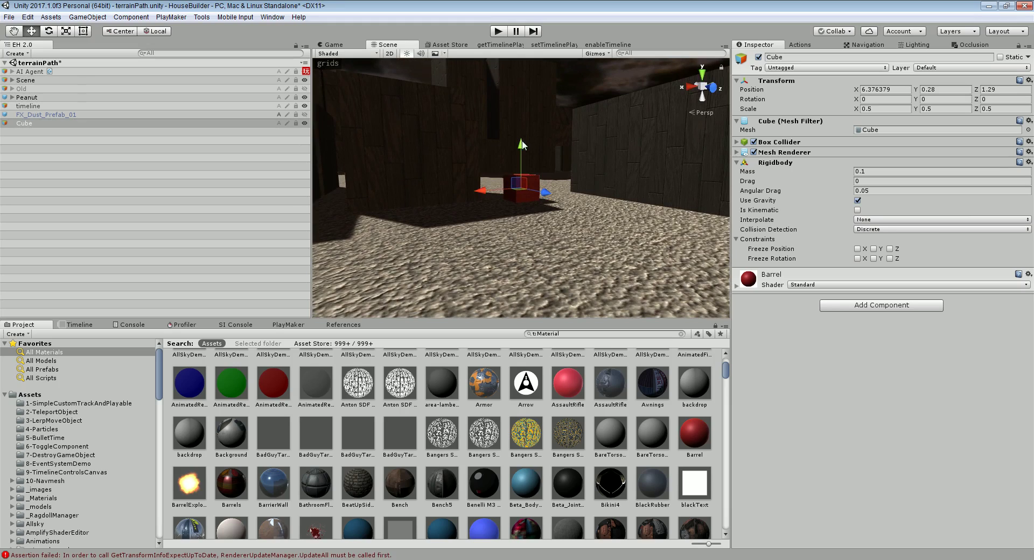
pyautogui.moveTo(522, 144); pyautogui.dragTo(524, 57)
# Duplicate the red cube upward with Ctrl+D into a column of six cubes
pyautogui.hotkey('ctrl', 'd')
pyautogui.hotkey('ctrl', 'd')
pyautogui.hotkey('ctrl', 'd')
pyautogui.hotkey('ctrl', 'd')
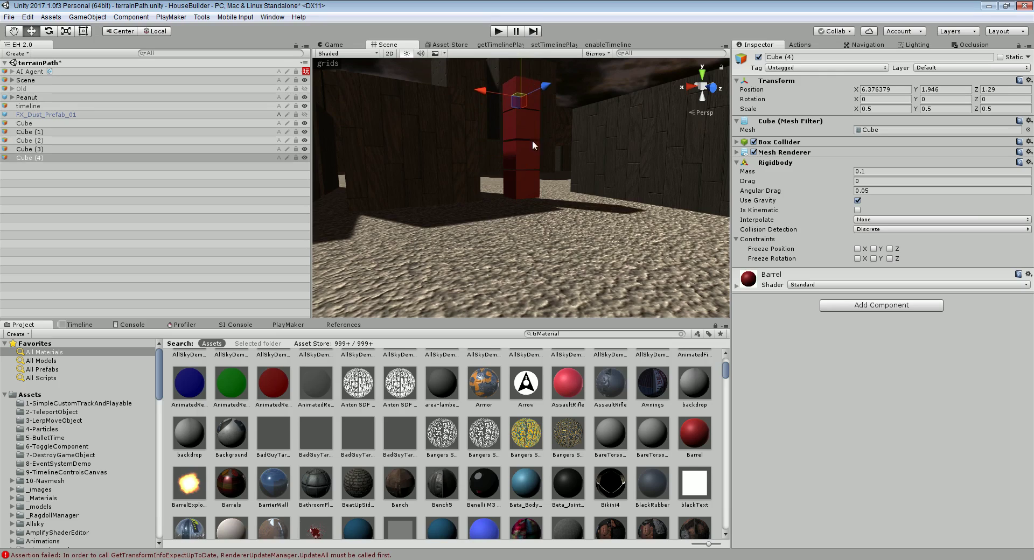
pyautogui.scroll(-5, 531, 159)
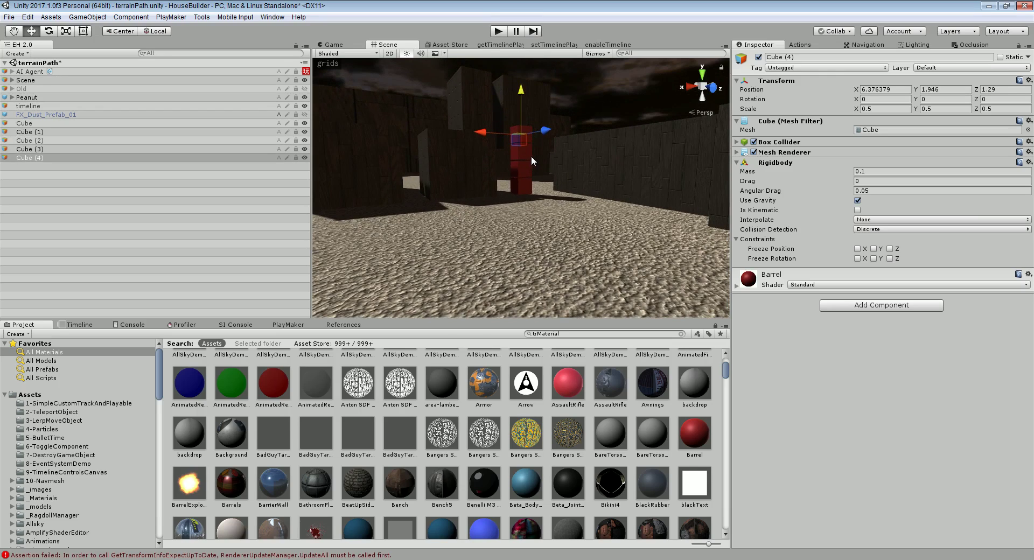
pyautogui.keyDown('alt'); pyautogui.moveTo(531, 156); pyautogui.dragTo(531, 182); pyautogui.keyUp('alt')
pyautogui.hotkey('ctrl', 'd')
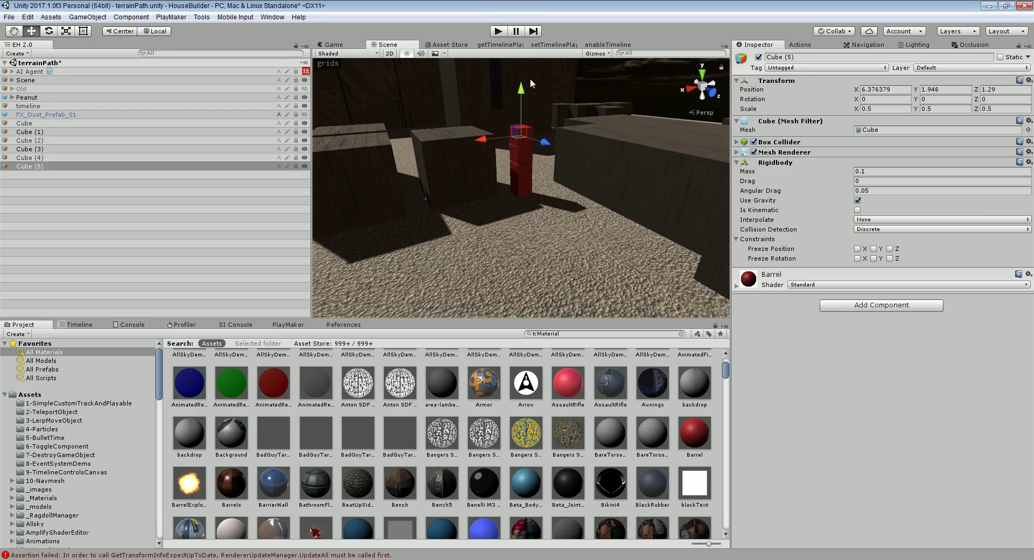
pyautogui.moveTo(521, 87); pyautogui.dragTo(522, 71)
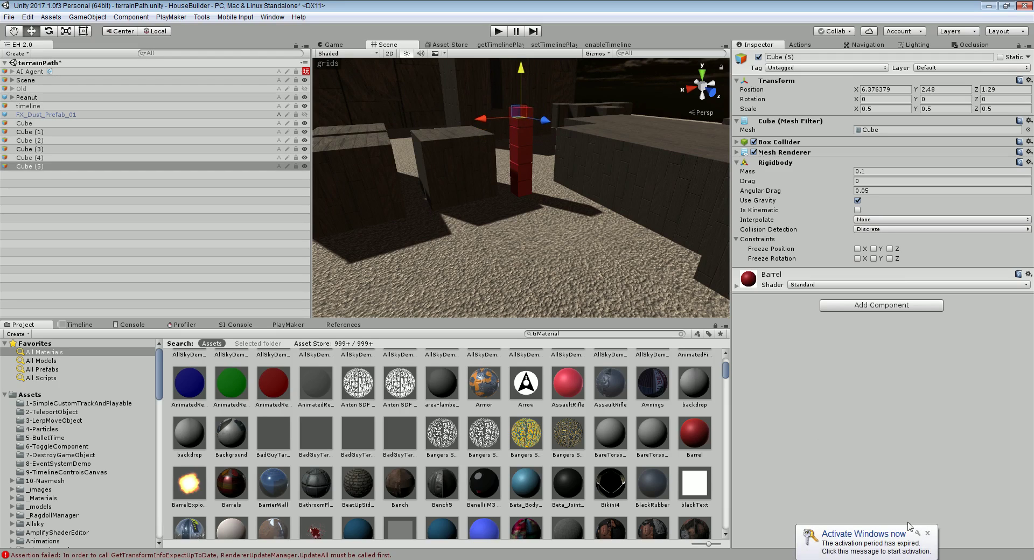
pyautogui.click(927, 533)
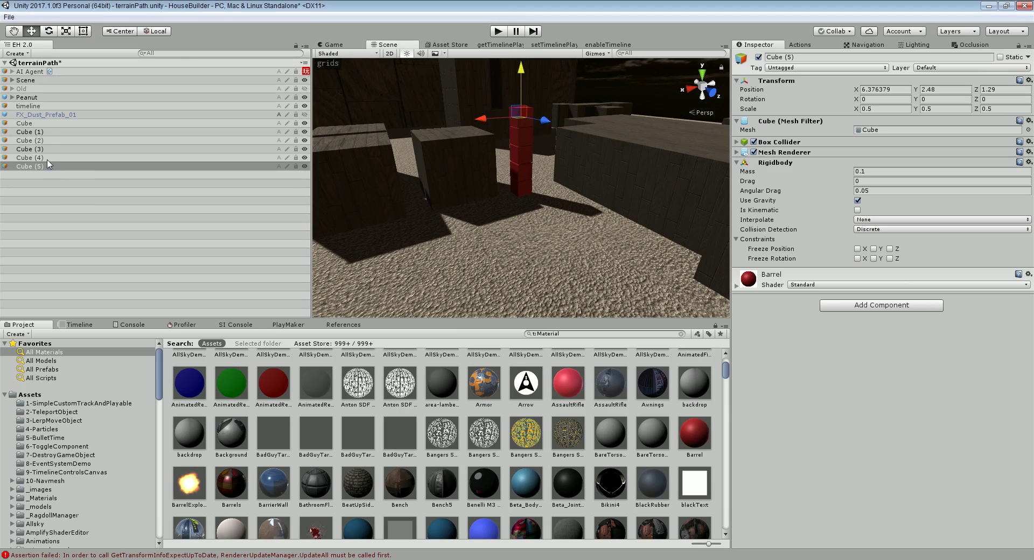
# Duplicate the six-cube column sideways to add more columns to the wall
pyautogui.moveTo(57, 168); pyautogui.dragTo(43, 127)
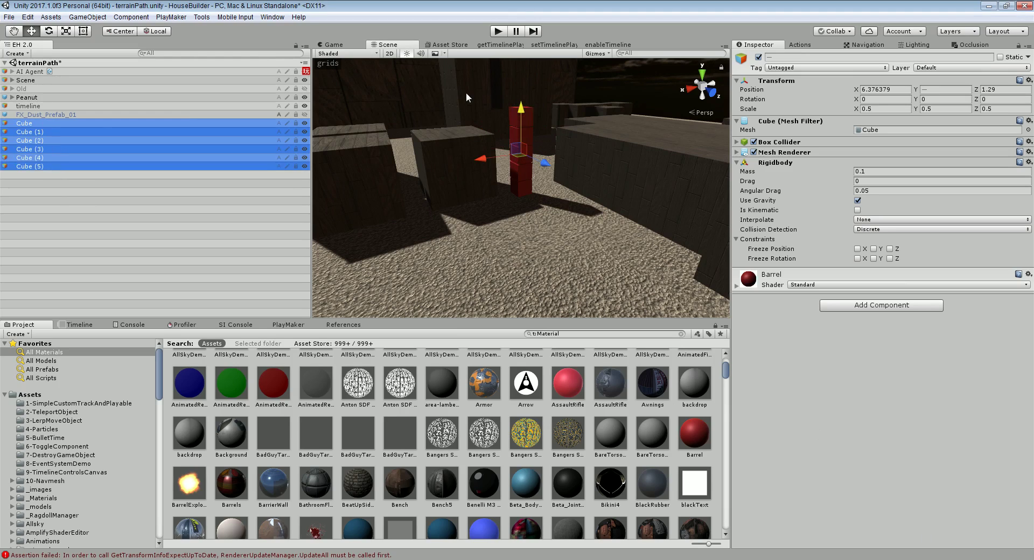
pyautogui.hotkey('ctrl', 'd')
pyautogui.moveTo(487, 158); pyautogui.dragTo(523, 219)
pyautogui.hotkey('ctrl', 'd')
pyautogui.hotkey('ctrl', 'd')
pyautogui.click(499, 32)
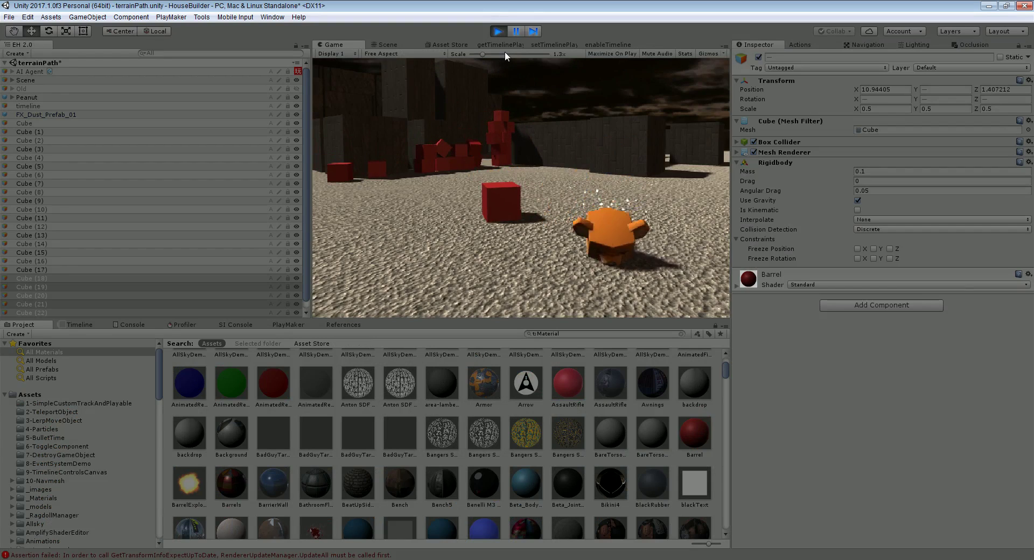
pyautogui.click(503, 34)
pyautogui.click(503, 34)
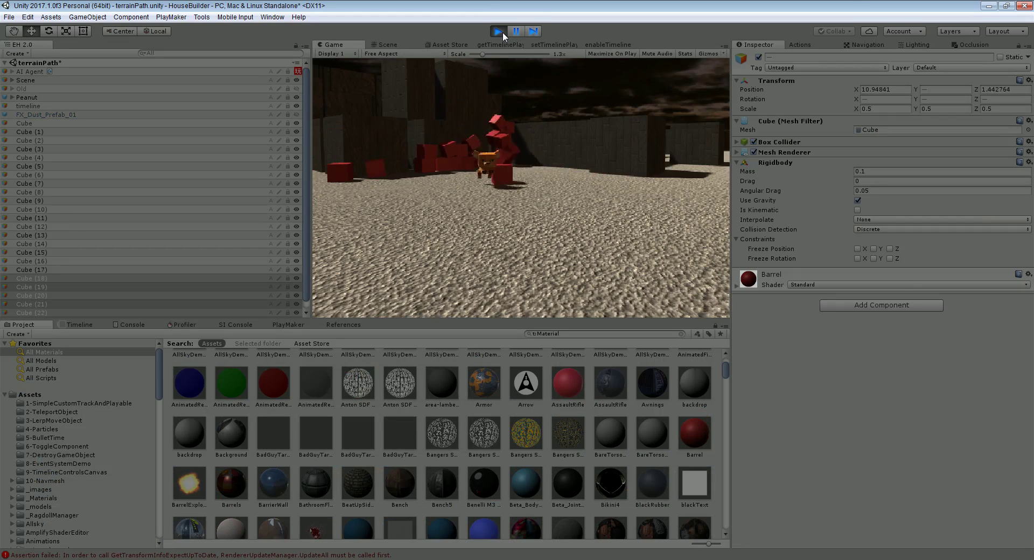
pyautogui.click(502, 31)
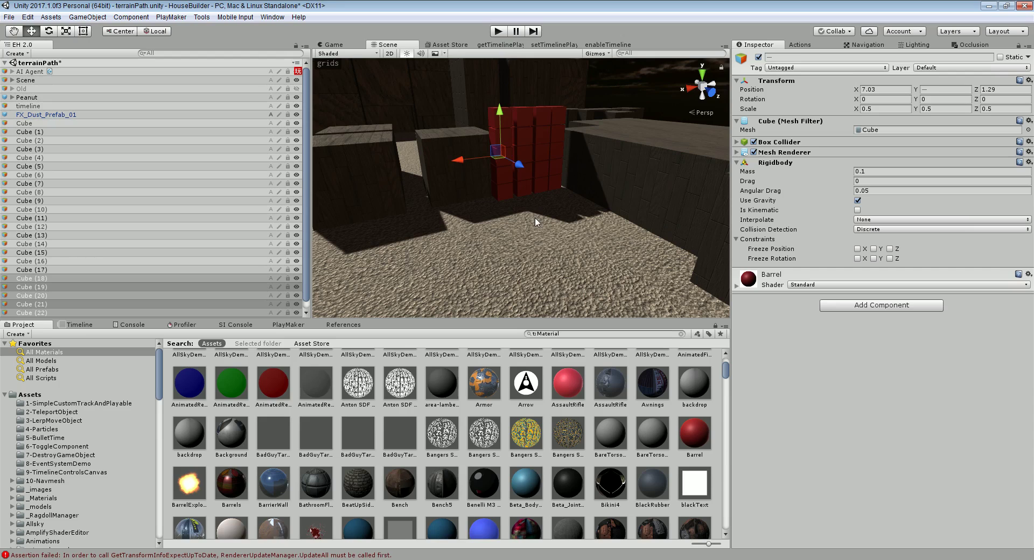
pyautogui.scroll(-5, 551, 243)
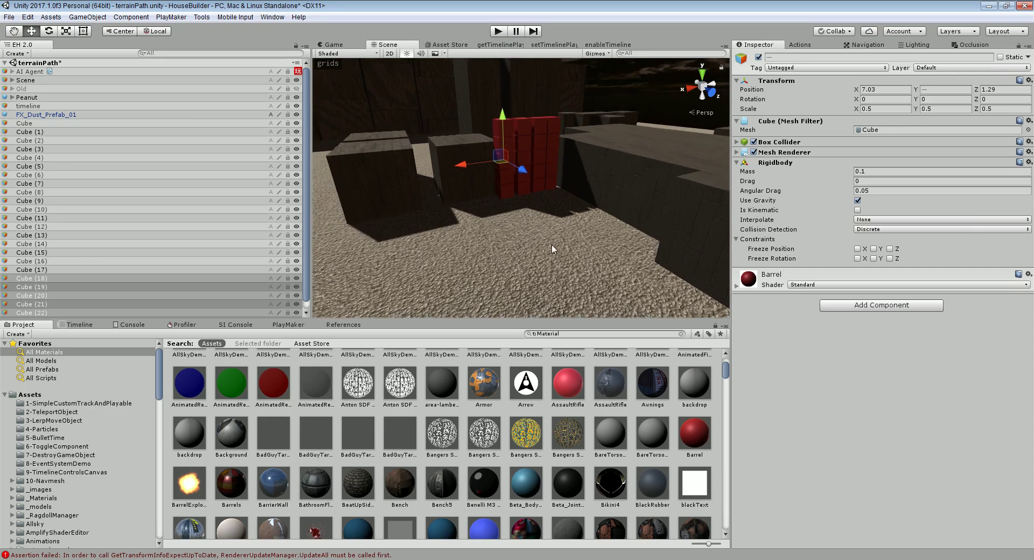
pyautogui.keyDown('alt'); pyautogui.moveTo(531, 261); pyautogui.dragTo(562, 219); pyautogui.keyUp('alt')
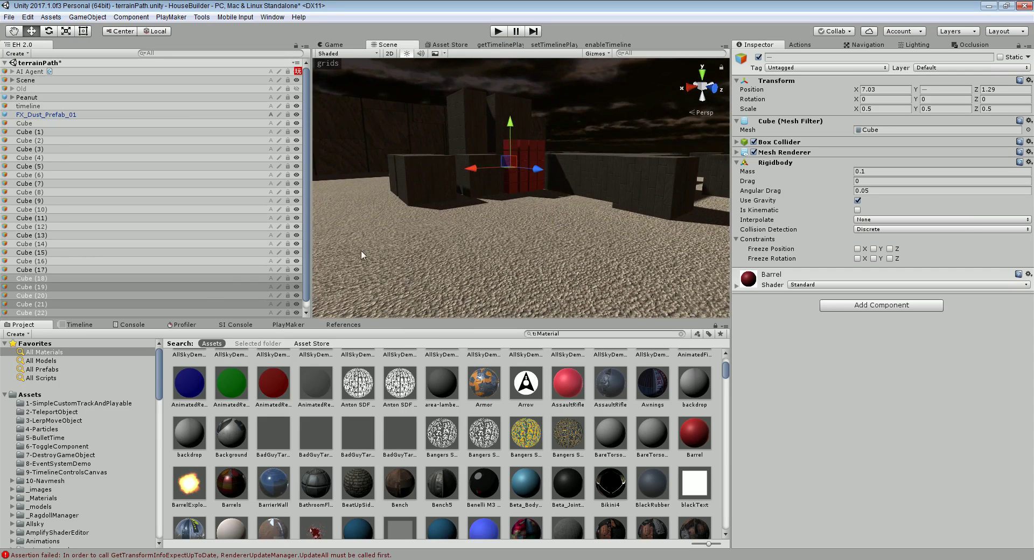
# Show the dogRun timeline and expand the Dog group to reveal its four tracks
pyautogui.click(85, 325)
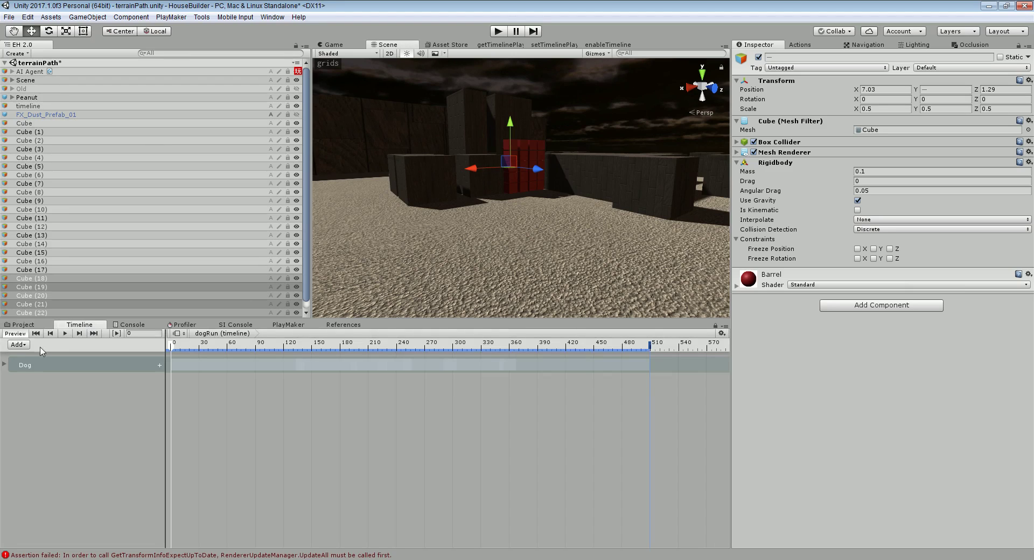
pyautogui.click(6, 365)
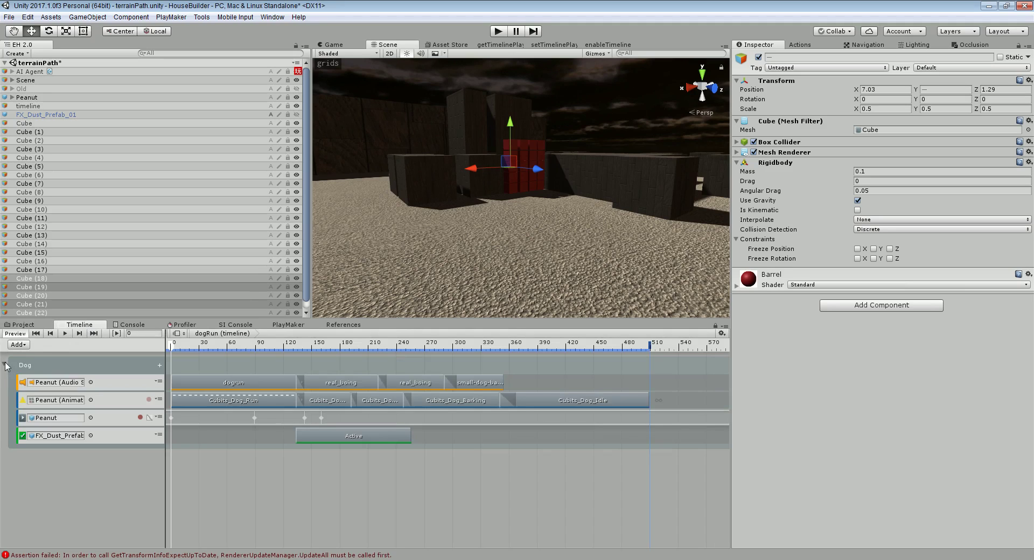
pyautogui.rightClick(50, 467)
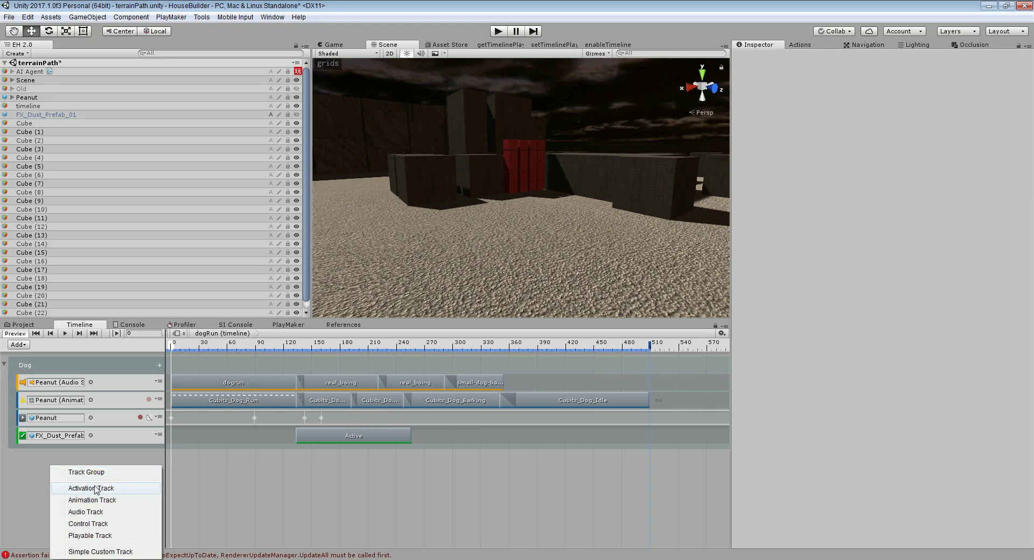
pyautogui.click(97, 459)
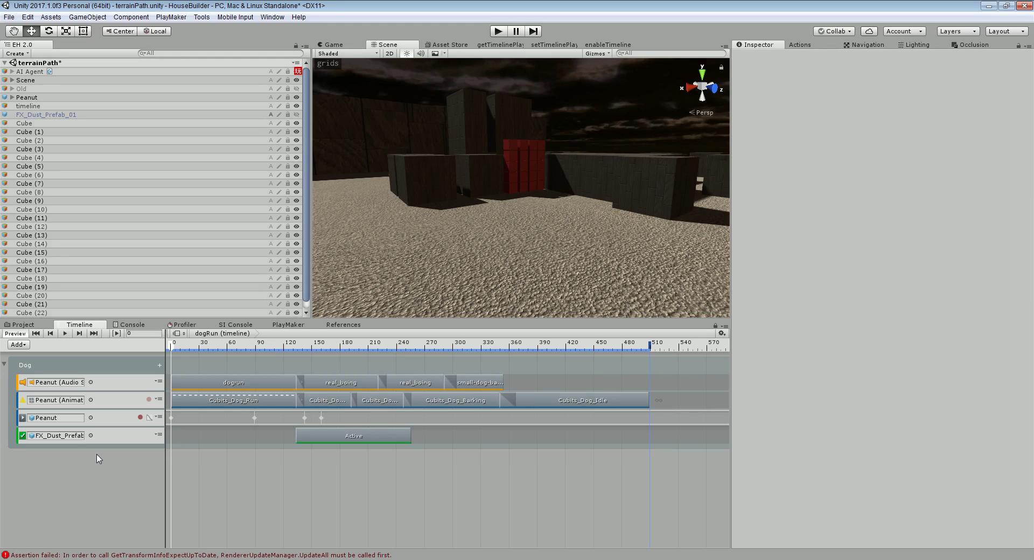